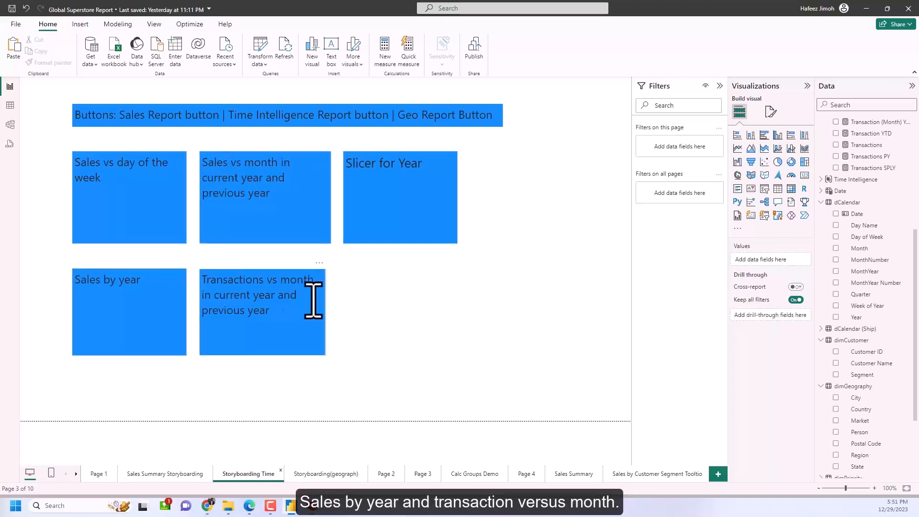
Add a new blank report page and check the visuals planned on the Storyboarding Time page.
{"action": "left_click", "coordinate": [672, 475]}
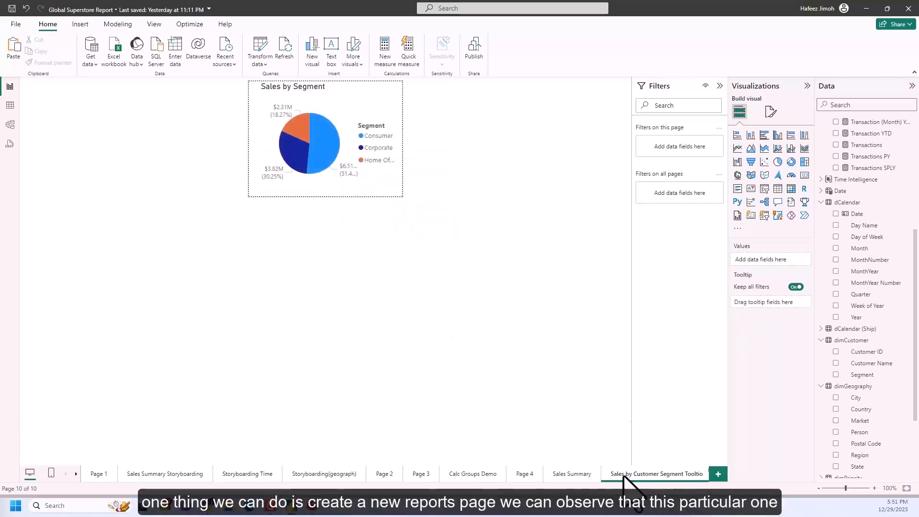
{"action": "left_click", "coordinate": [718, 475]}
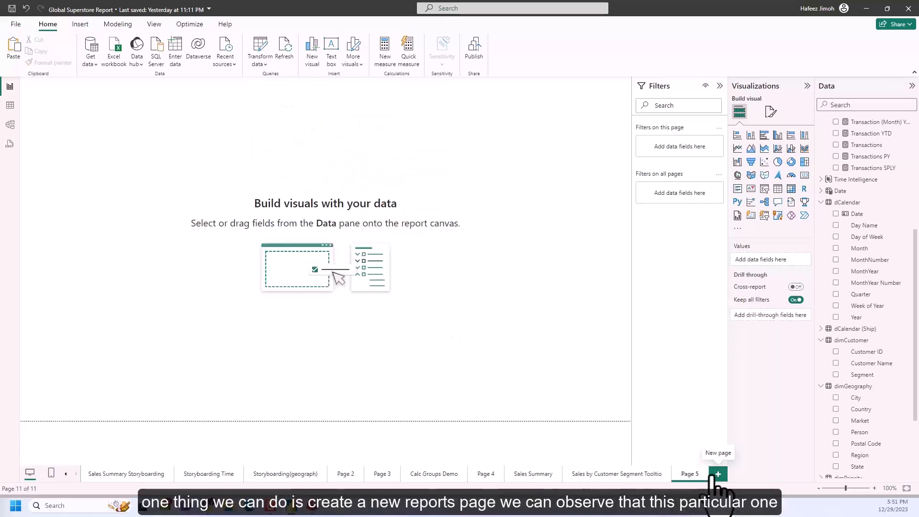
{"action": "left_click", "coordinate": [209, 474]}
{"action": "left_click", "coordinate": [233, 161]}
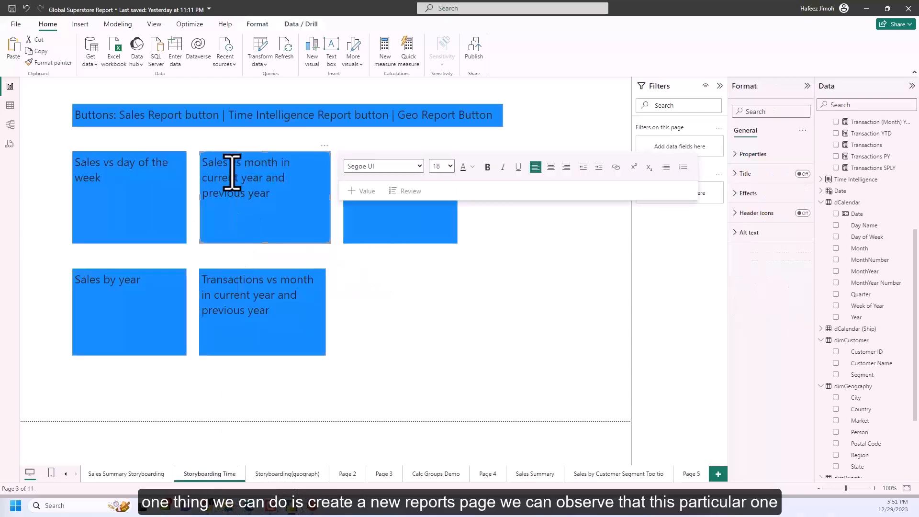
Copy the Current Year Sales & Sales in Previous Year line chart from the Sales Summary page onto Page 5.
{"action": "left_click", "coordinate": [549, 473]}
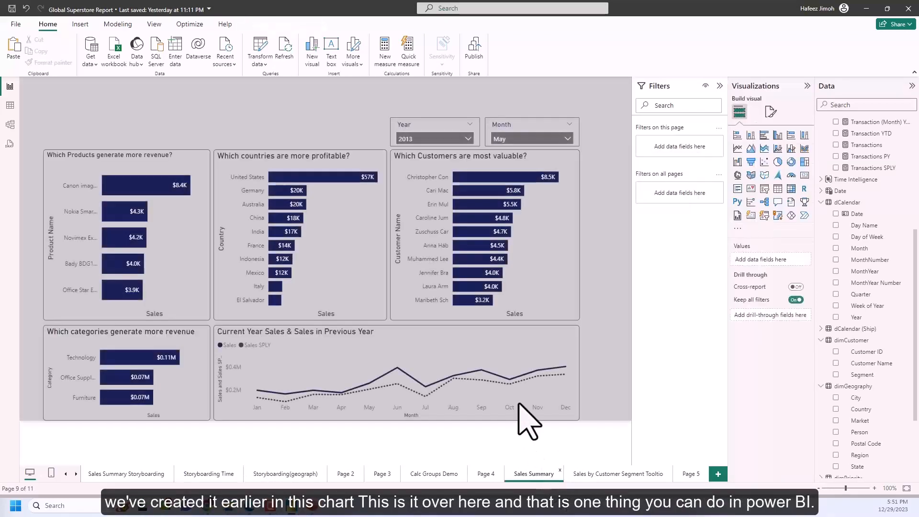
{"action": "left_click", "coordinate": [576, 357]}
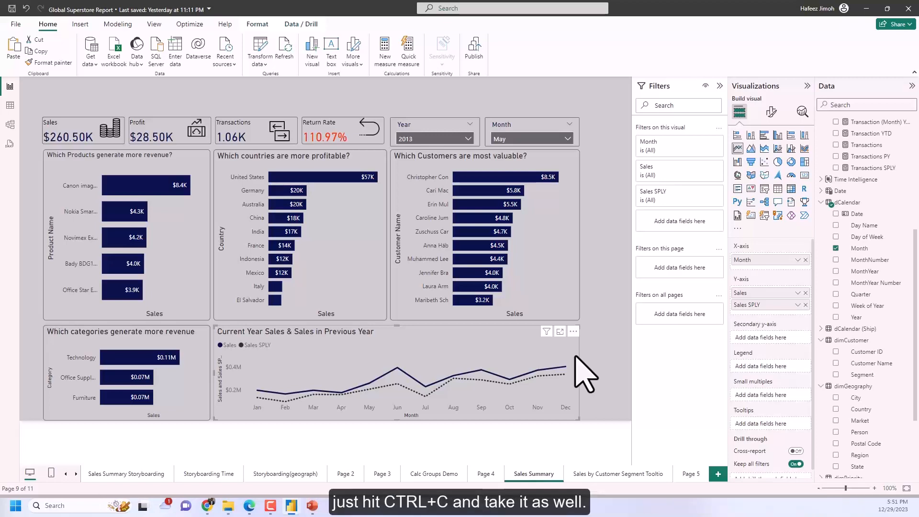
{"action": "left_click", "coordinate": [692, 474]}
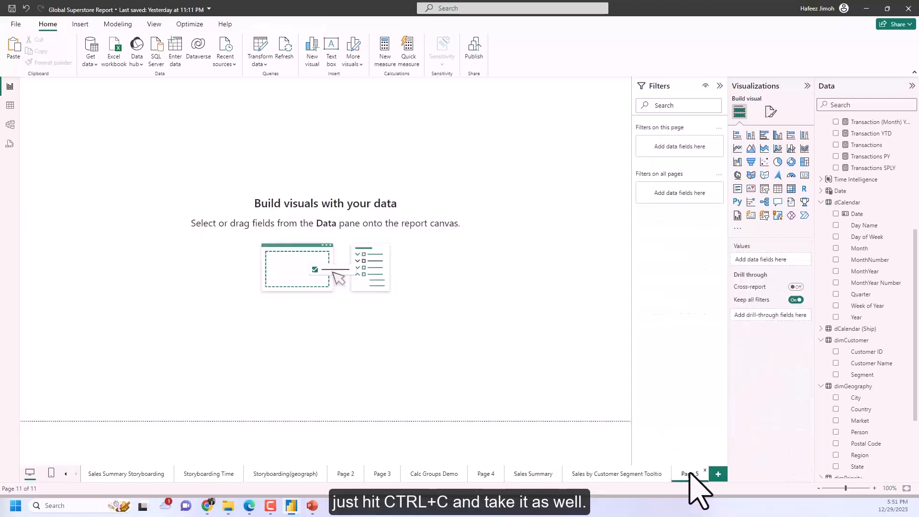
{"action": "key", "text": "ctrl+v"}
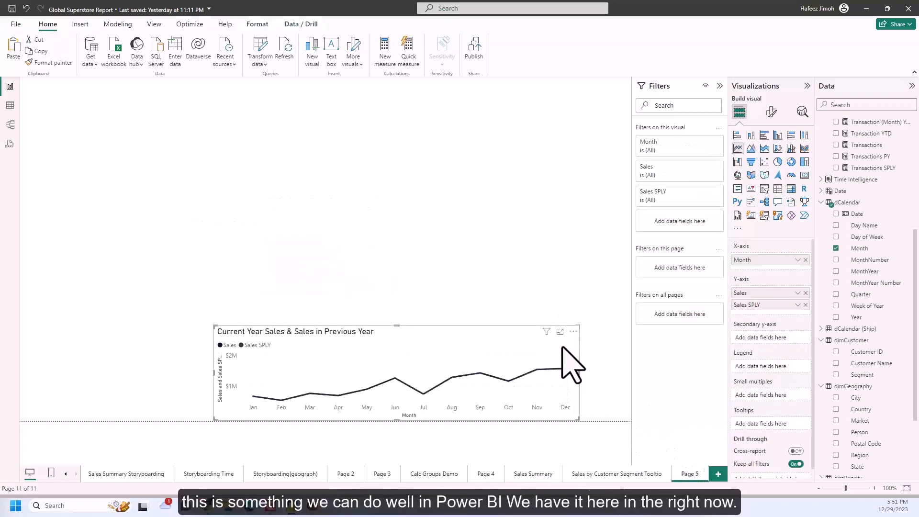
Move the pasted line chart up into the upper middle of the page.
{"action": "left_click_drag", "start_coordinate": [562, 349], "coordinate": [533, 214]}
{"action": "mouse_move", "coordinate": [550, 290]}
{"action": "left_mouse_down"}
{"action": "mouse_move", "coordinate": [550, 307]}
{"action": "mouse_move", "coordinate": [539, 256]}
{"action": "mouse_move", "coordinate": [543, 287]}
{"action": "left_mouse_up"}
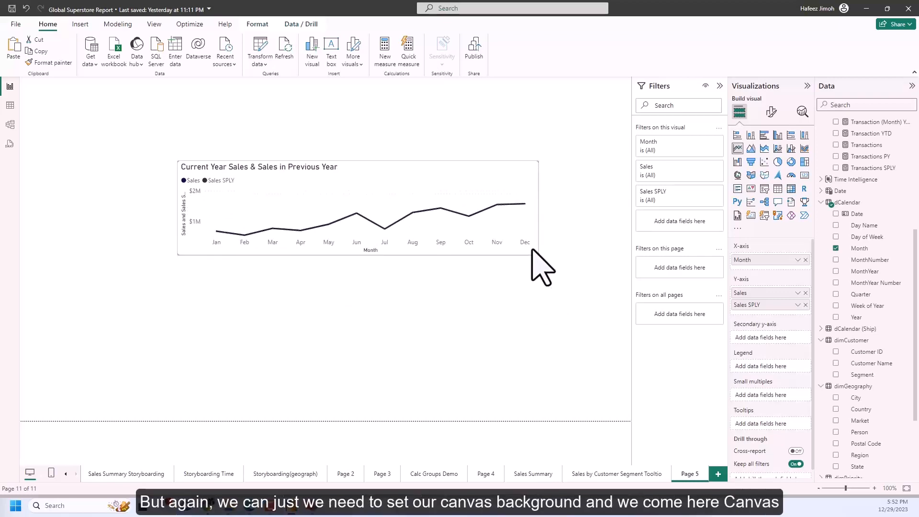
{"action": "left_click_drag", "start_coordinate": [533, 250], "coordinate": [532, 231]}
Set the page's canvas background to light grey with 0% transparency.
{"action": "left_click", "coordinate": [564, 231]}
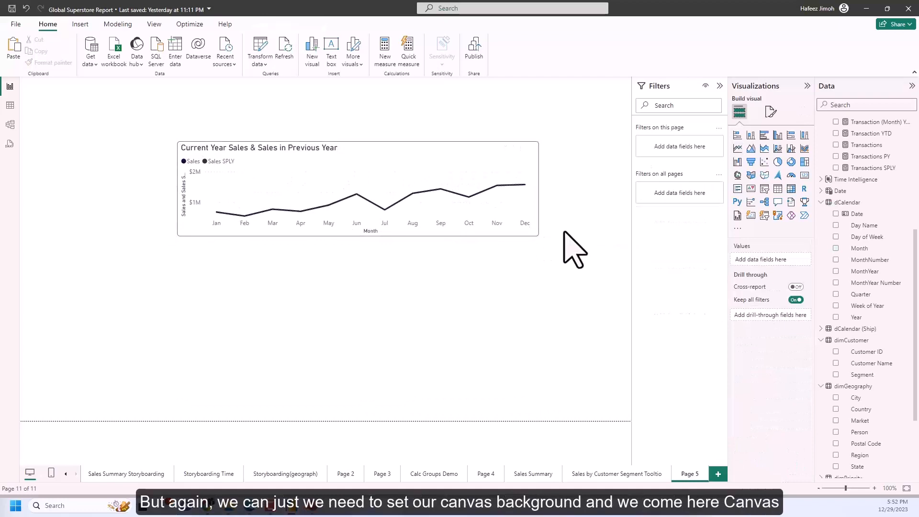
{"action": "left_click", "coordinate": [771, 112]}
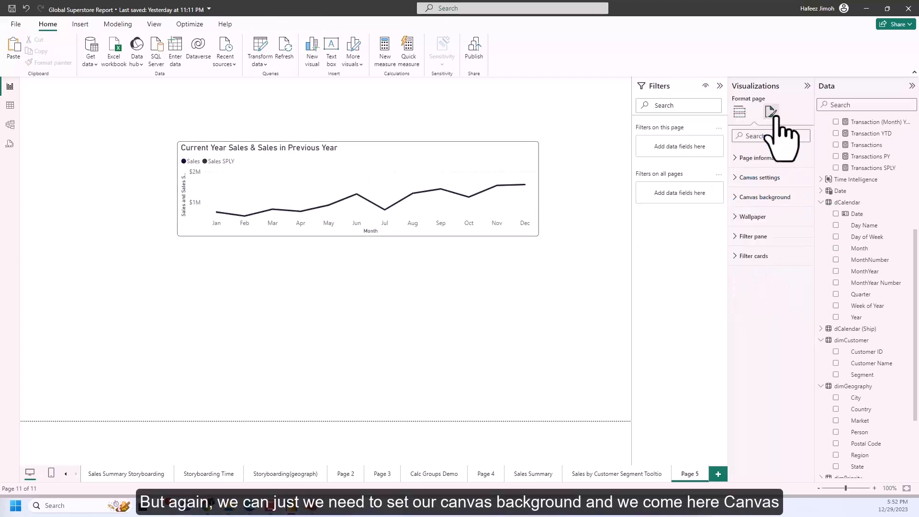
{"action": "left_click", "coordinate": [775, 197]}
{"action": "left_click", "coordinate": [752, 229]}
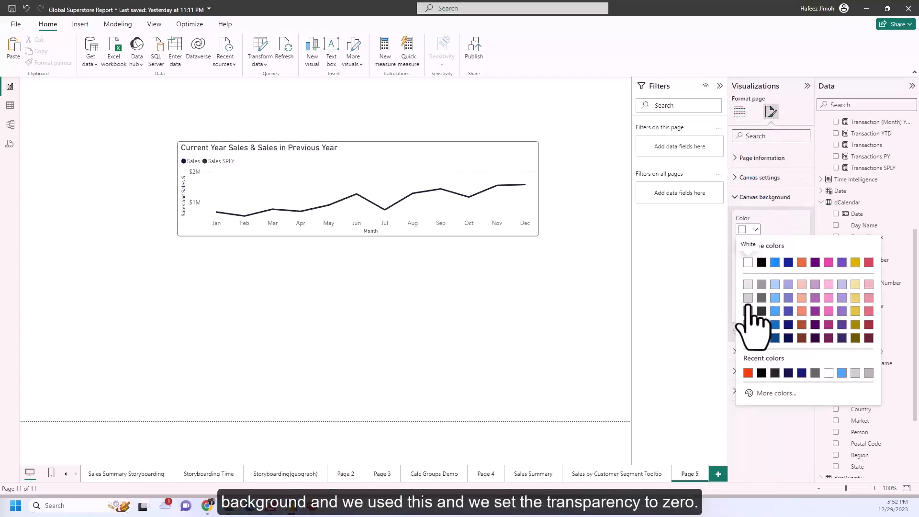
{"action": "left_click", "coordinate": [748, 302]}
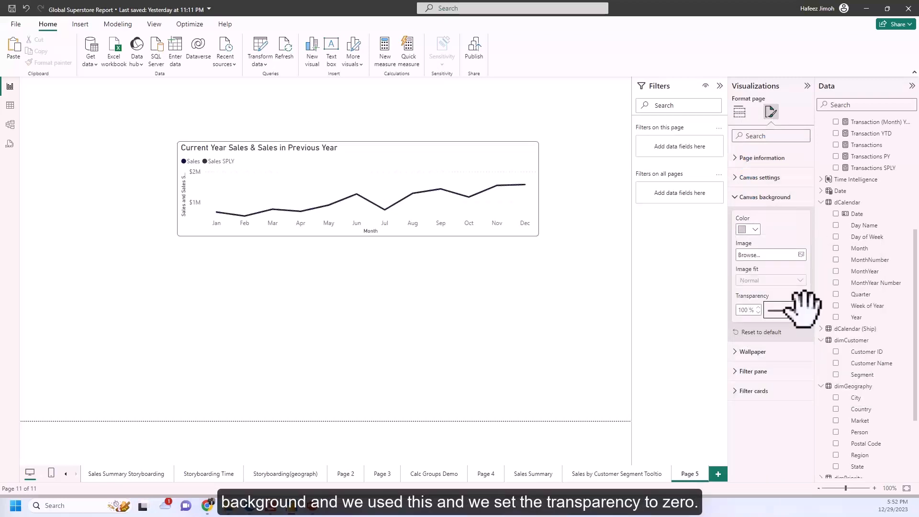
{"action": "left_click_drag", "start_coordinate": [803, 310], "coordinate": [767, 310]}
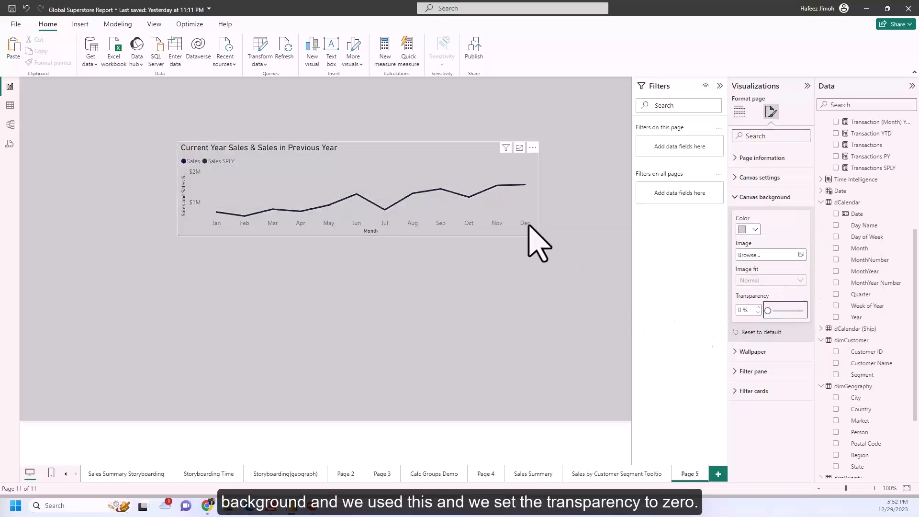
Resize the line chart on Page 5 to be slightly narrower and taller.
{"action": "left_click", "coordinate": [534, 235]}
{"action": "left_click_drag", "start_coordinate": [534, 236], "coordinate": [523, 256]}
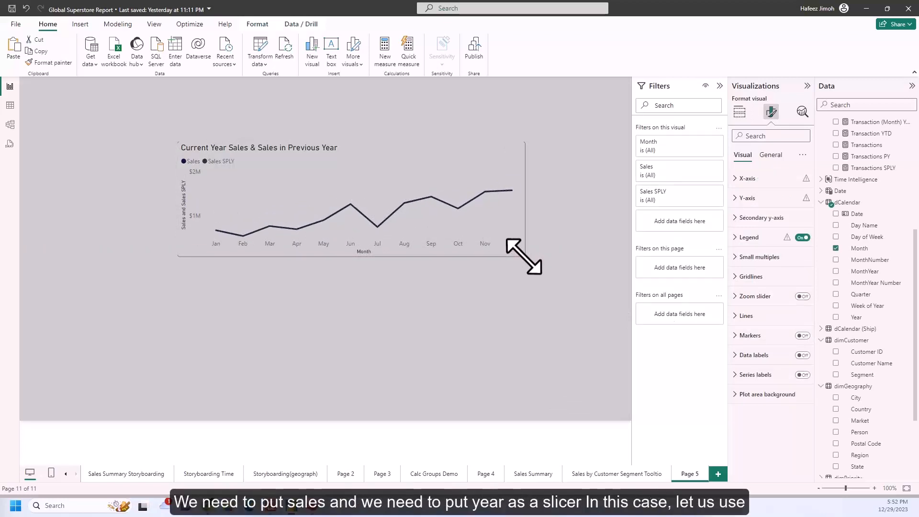
{"action": "left_click_drag", "start_coordinate": [524, 257], "coordinate": [521, 256]}
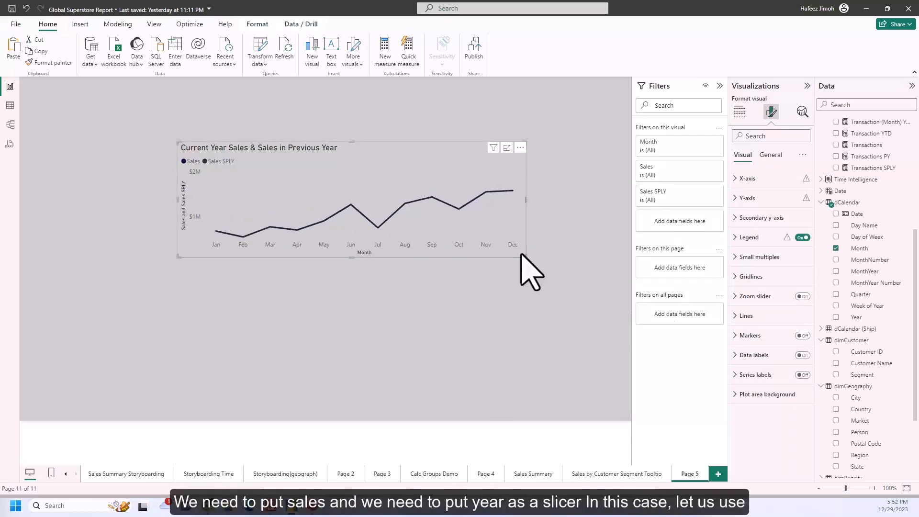
Add a Slicer (new) visual beside the line chart and populate it with the Year field from dCalendar.
{"action": "left_click", "coordinate": [572, 218]}
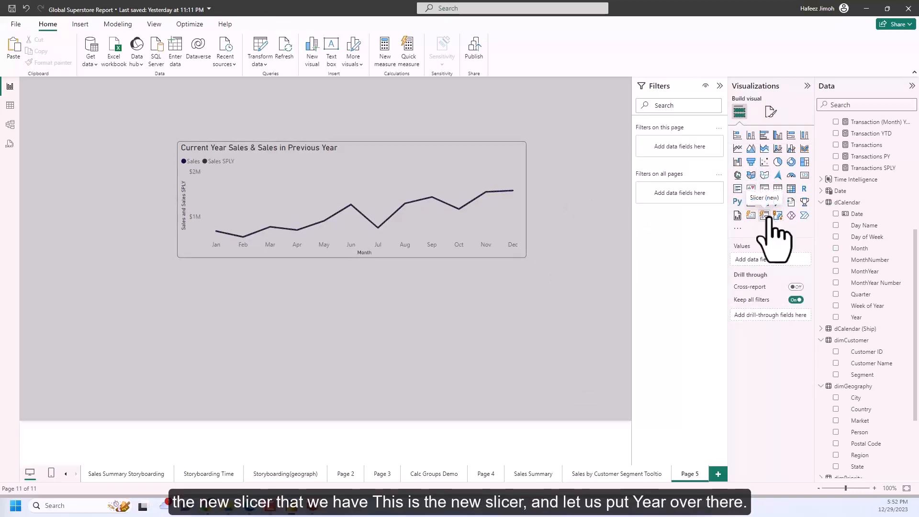
{"action": "left_click", "coordinate": [764, 216]}
{"action": "left_click_drag", "start_coordinate": [189, 306], "coordinate": [653, 181]}
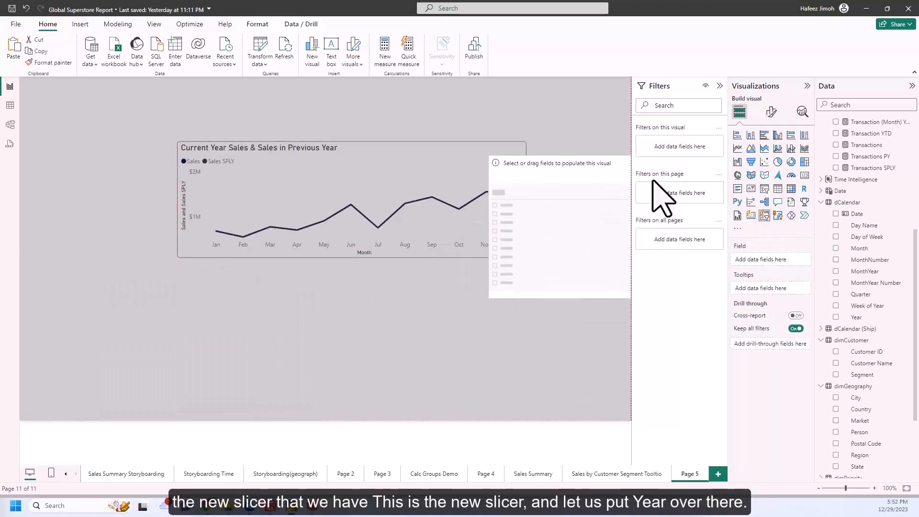
{"action": "left_click_drag", "start_coordinate": [489, 297], "coordinate": [494, 327]}
{"action": "left_click", "coordinate": [836, 317]}
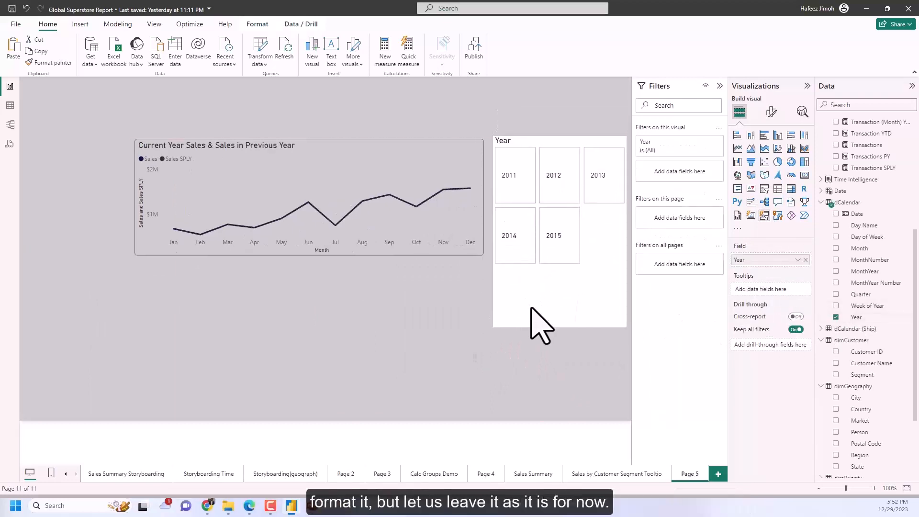
Shorten the Year slicer and narrow the line chart to fit side by side, and filter the page to 2012.
{"action": "left_click_drag", "start_coordinate": [624, 328], "coordinate": [620, 248]}
{"action": "left_click_drag", "start_coordinate": [483, 255], "coordinate": [439, 257]}
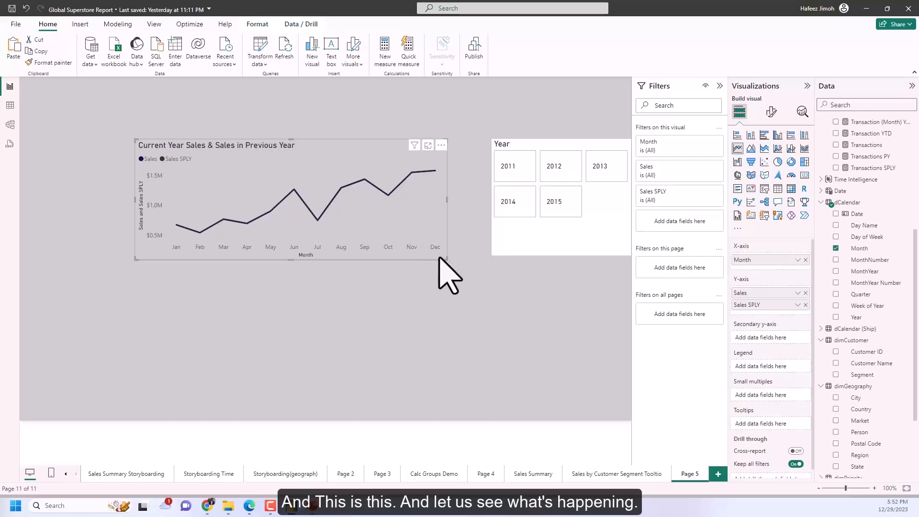
{"action": "left_click", "coordinate": [548, 168]}
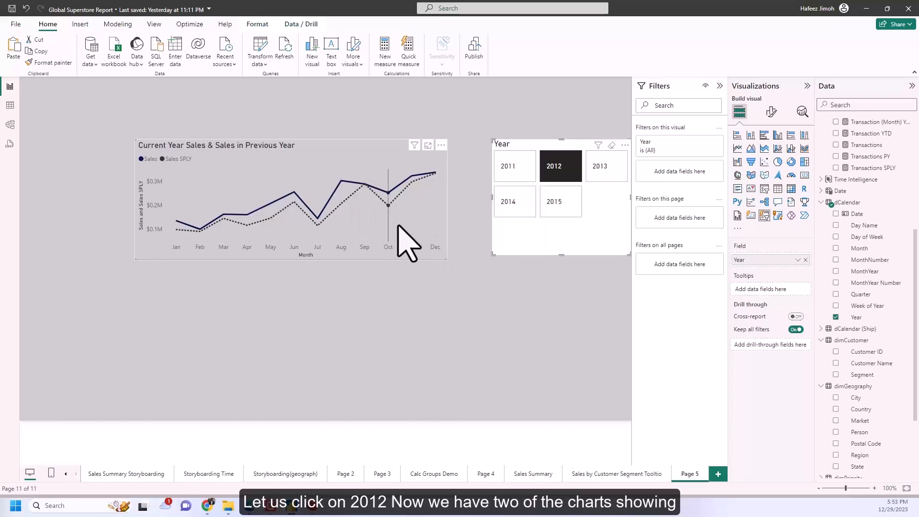
Duplicate the sales line chart and arrange the two copies one below the other.
{"action": "left_click", "coordinate": [443, 260]}
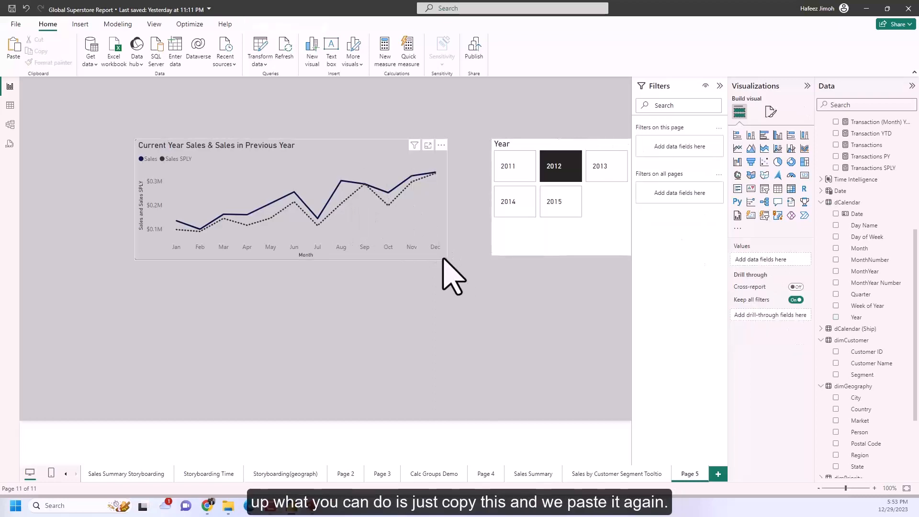
{"action": "left_click", "coordinate": [443, 259]}
{"action": "key", "text": "ctrl+c"}
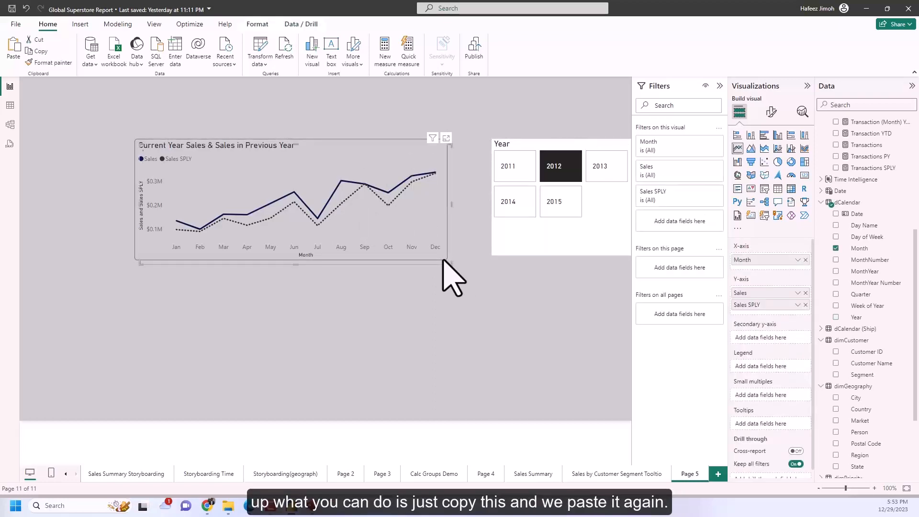
{"action": "key", "text": "ctrl+v"}
{"action": "left_click_drag", "start_coordinate": [441, 258], "coordinate": [433, 380]}
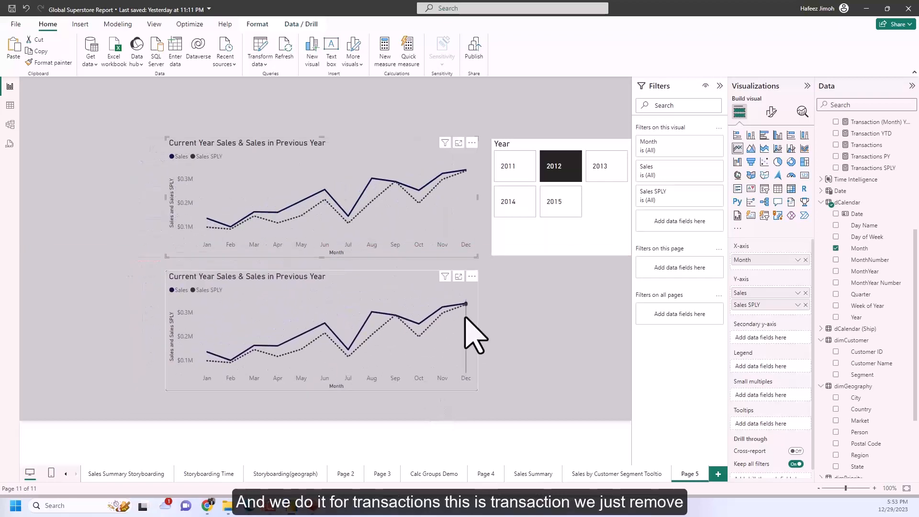
Replace Sales and Sales SPLY on the lower chart's Y-axis with Transactions and Transactions SPLY.
{"action": "left_click", "coordinate": [806, 293]}
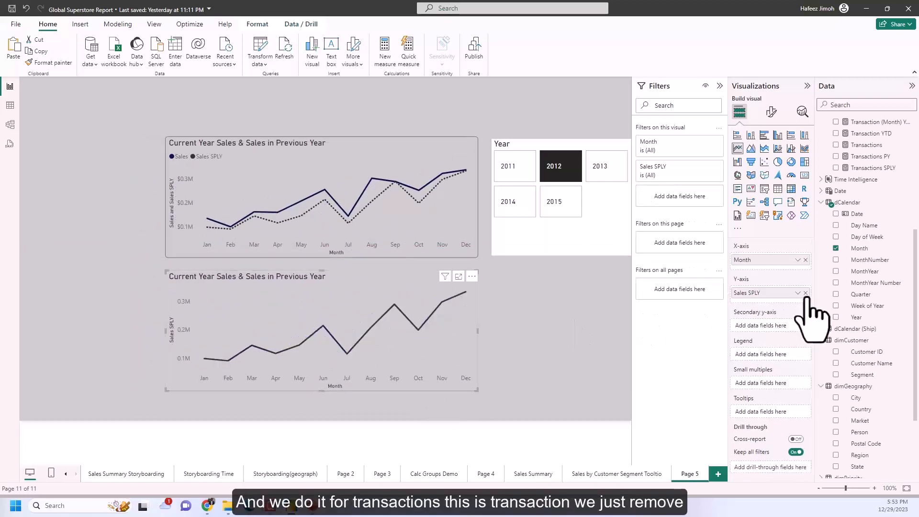
{"action": "left_click", "coordinate": [806, 293]}
{"action": "scroll", "coordinate": [849, 240], "scroll_direction": "up", "scroll_amount": 3}
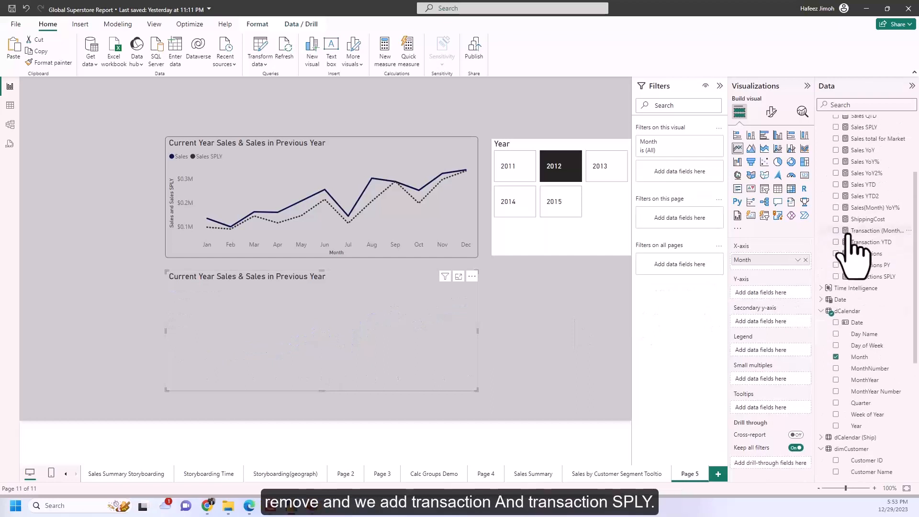
{"action": "scroll", "coordinate": [850, 235], "scroll_direction": "up", "scroll_amount": 1}
{"action": "left_click", "coordinate": [836, 307]}
{"action": "left_click", "coordinate": [836, 331]}
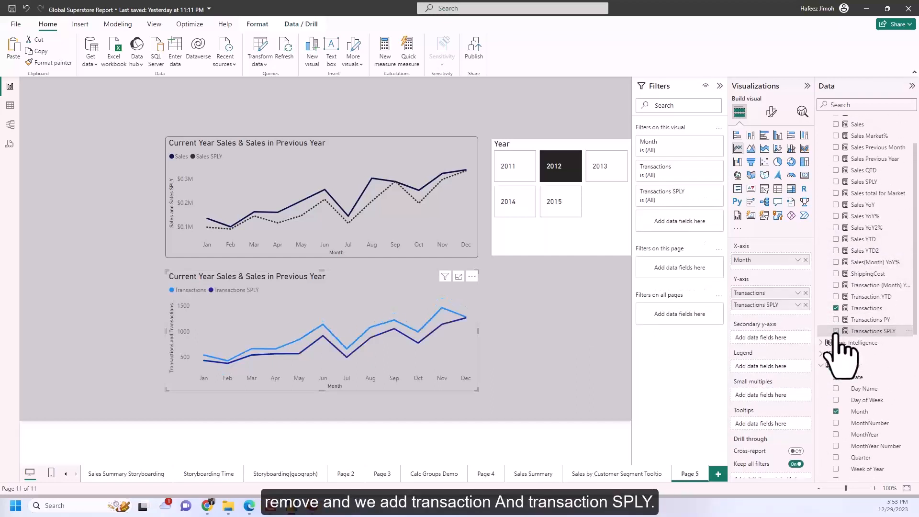
{"action": "left_click", "coordinate": [496, 277]}
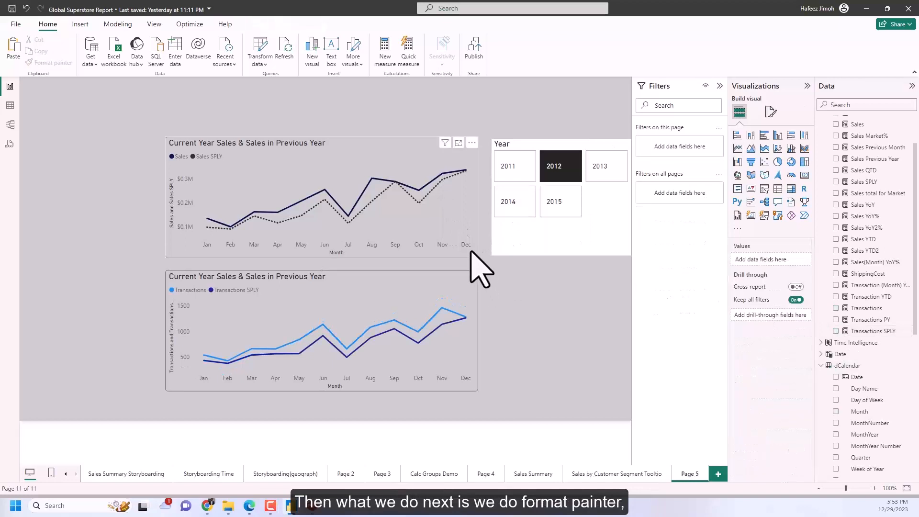
Try to copy the upper sales chart's formatting to the lower transactions chart with Format painter.
{"action": "left_click", "coordinate": [471, 252]}
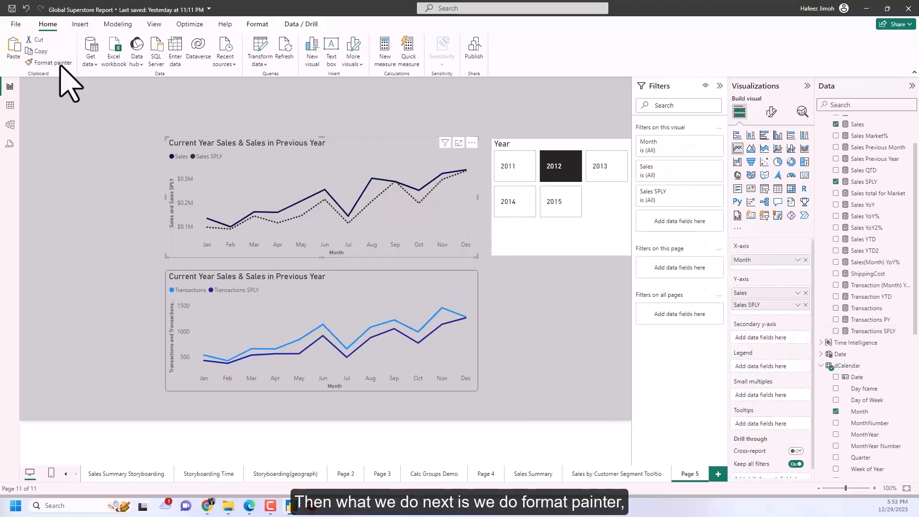
{"action": "left_click", "coordinate": [424, 308]}
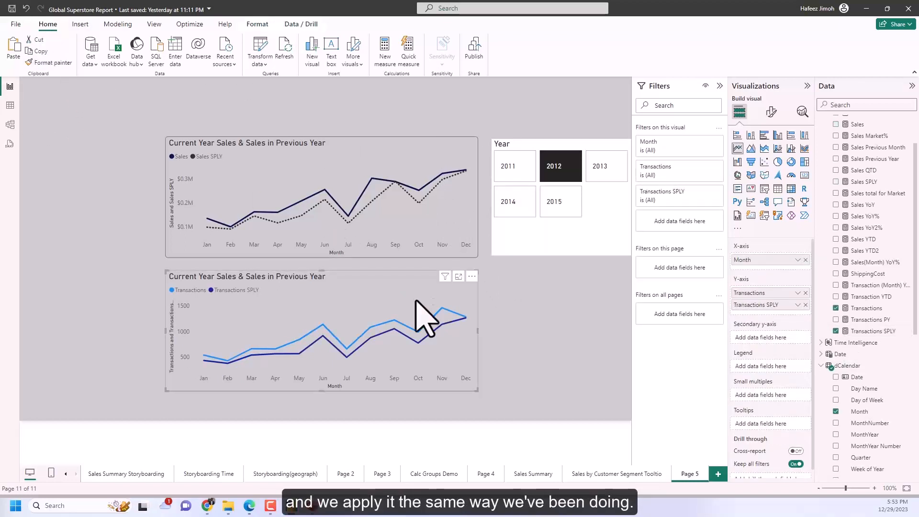
{"action": "left_click", "coordinate": [407, 246]}
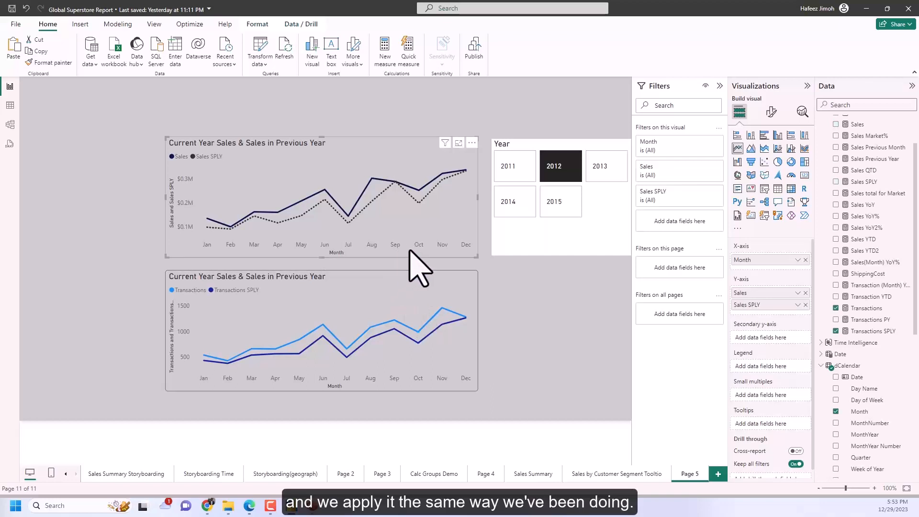
{"action": "left_click", "coordinate": [62, 64]}
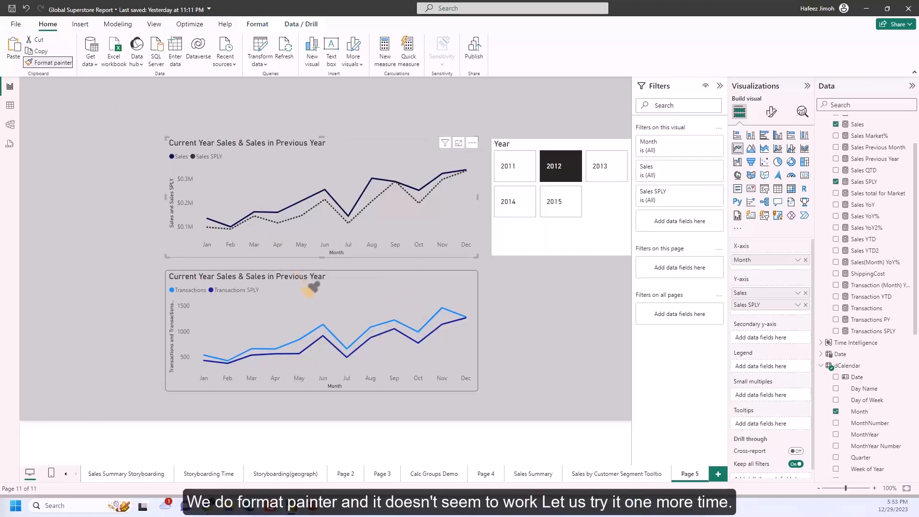
{"action": "left_click", "coordinate": [326, 297]}
{"action": "left_click", "coordinate": [384, 246]}
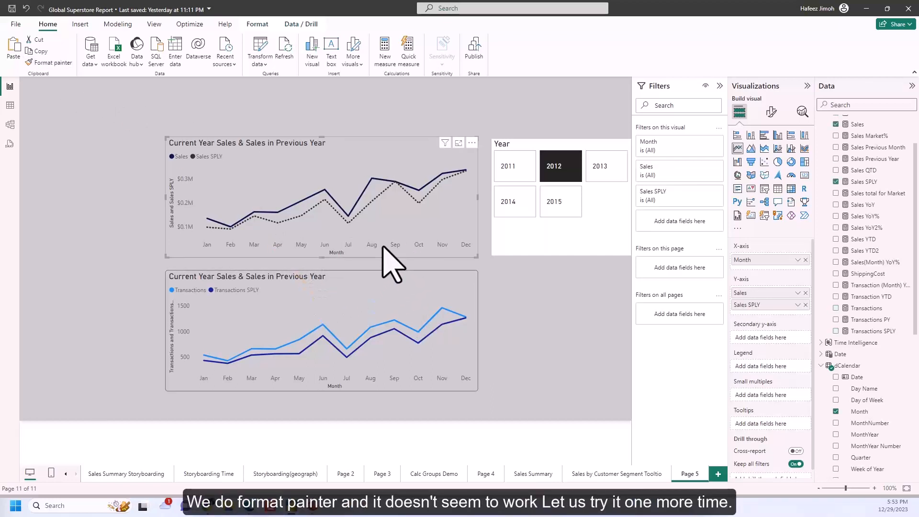
{"action": "left_click", "coordinate": [523, 297]}
{"action": "left_click", "coordinate": [465, 250]}
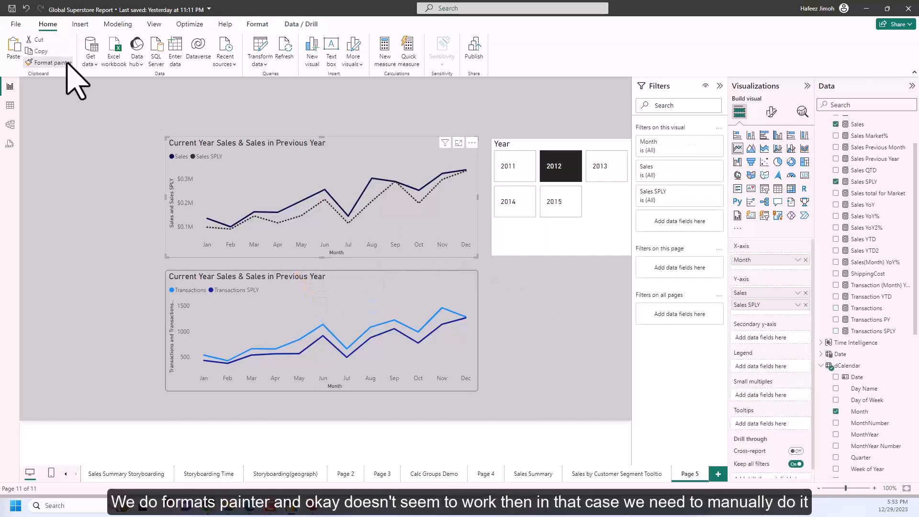
{"action": "left_click", "coordinate": [334, 293]}
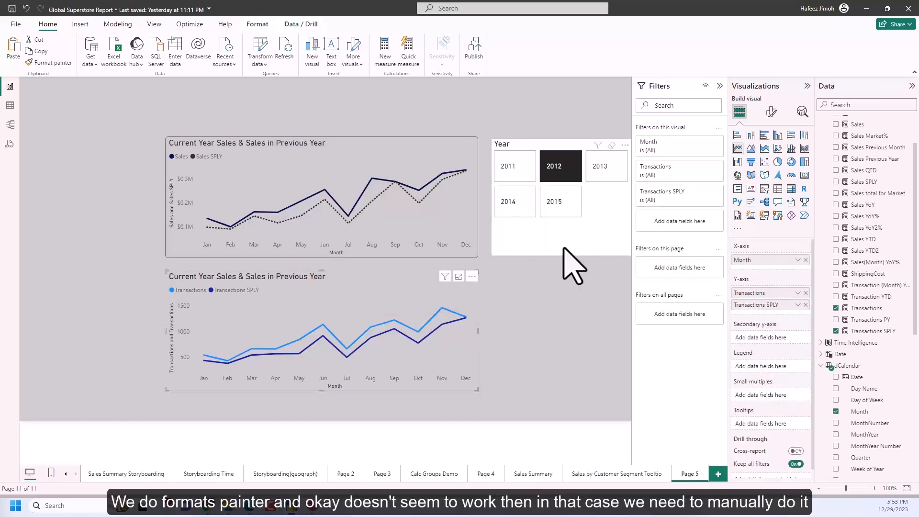
Format the lower chart's Transactions SPLY line as dotted with a 2 px stroke width.
{"action": "left_click", "coordinate": [771, 112]}
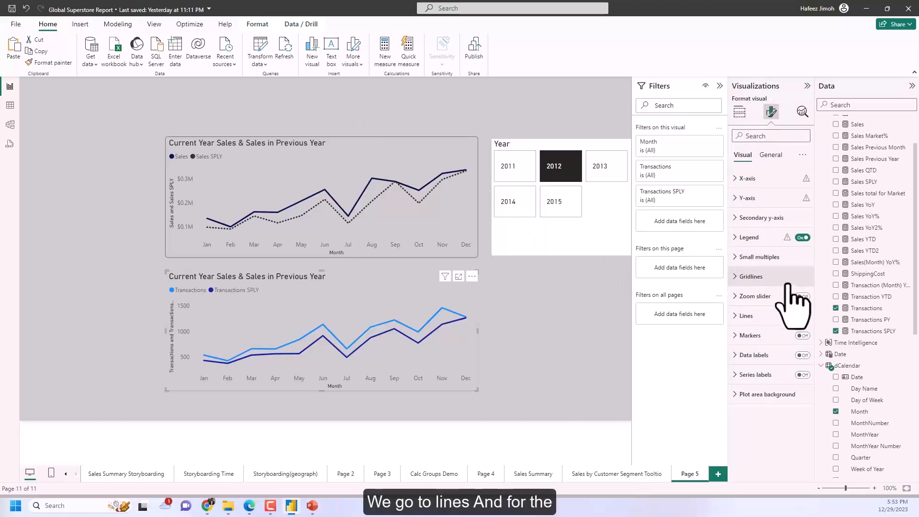
{"action": "left_click", "coordinate": [739, 315]}
{"action": "scroll", "coordinate": [791, 355], "scroll_direction": "down", "scroll_amount": 1}
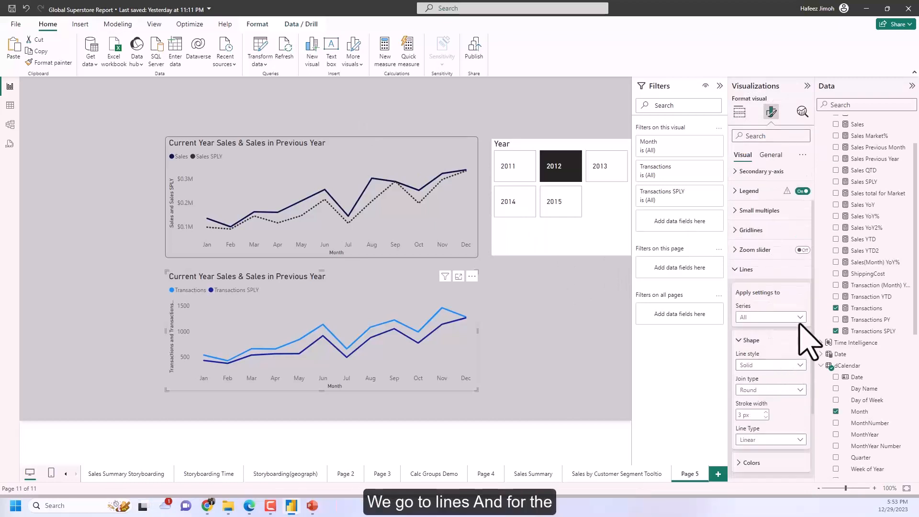
{"action": "left_click", "coordinate": [799, 317]}
{"action": "left_click", "coordinate": [793, 350]}
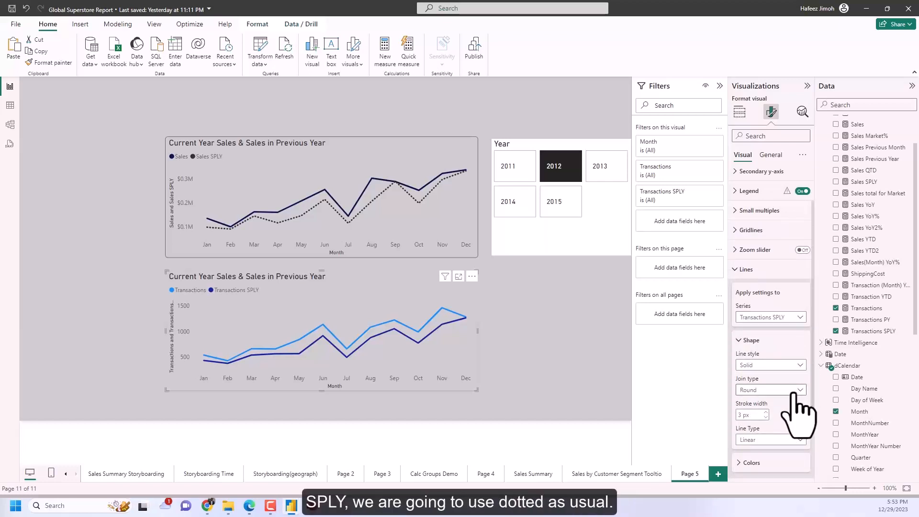
{"action": "left_click", "coordinate": [799, 366]}
{"action": "left_click", "coordinate": [796, 400]}
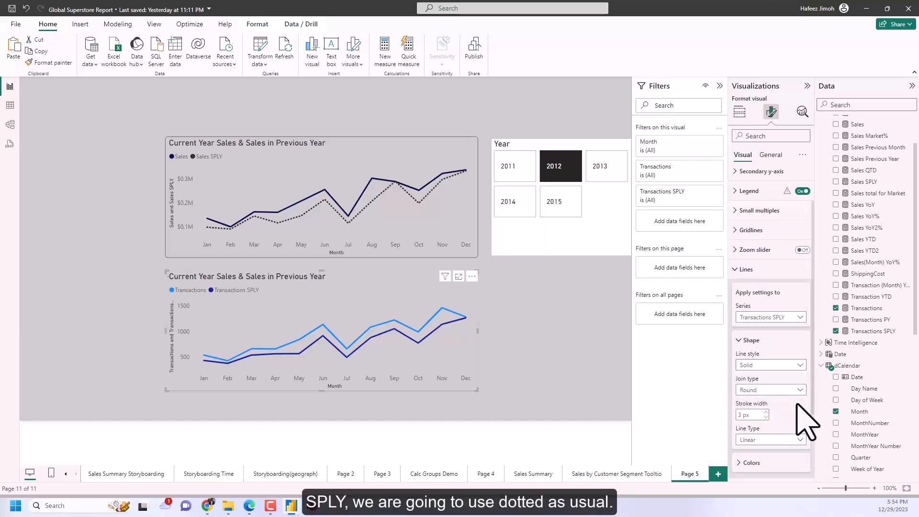
{"action": "scroll", "coordinate": [793, 420], "scroll_direction": "down", "scroll_amount": 2}
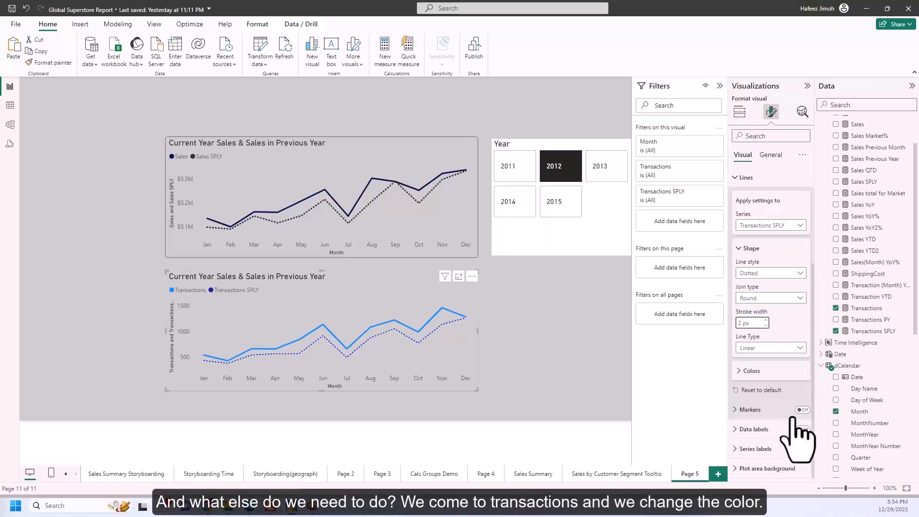
Set the Transactions line's color in the lower chart to dark navy, Theme color 2, 50% darker.
{"action": "left_click", "coordinate": [789, 226]}
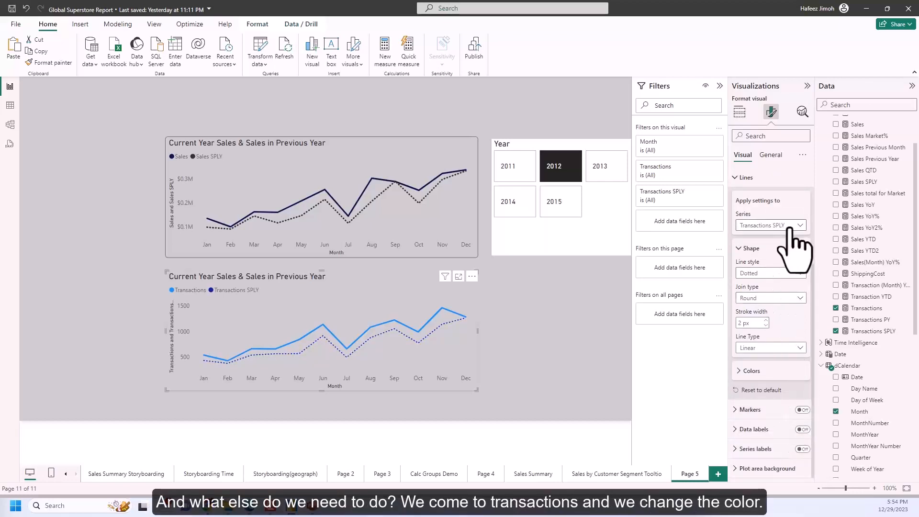
{"action": "left_click", "coordinate": [785, 250]}
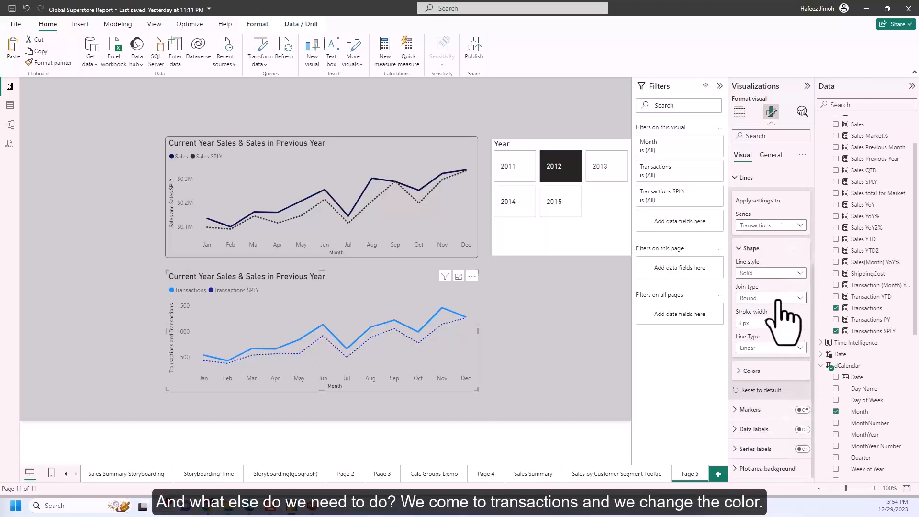
{"action": "left_click", "coordinate": [752, 372]}
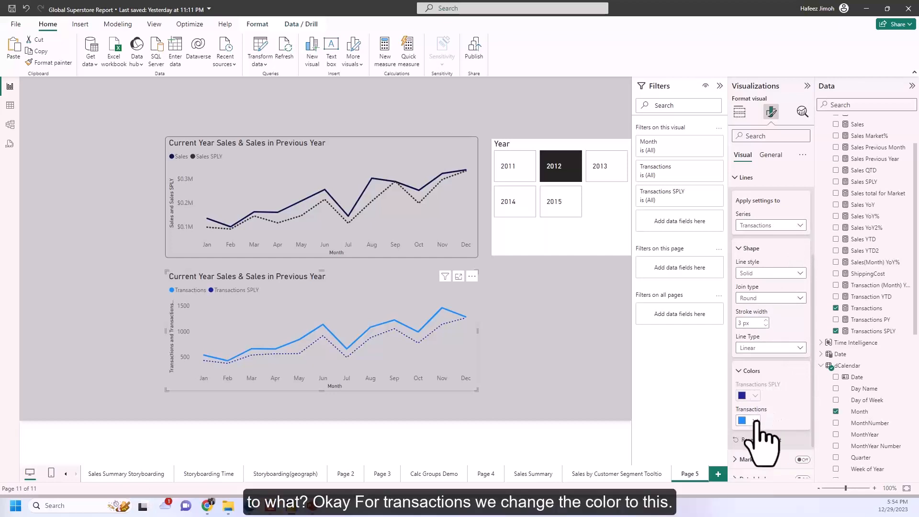
{"action": "left_click", "coordinate": [755, 420]}
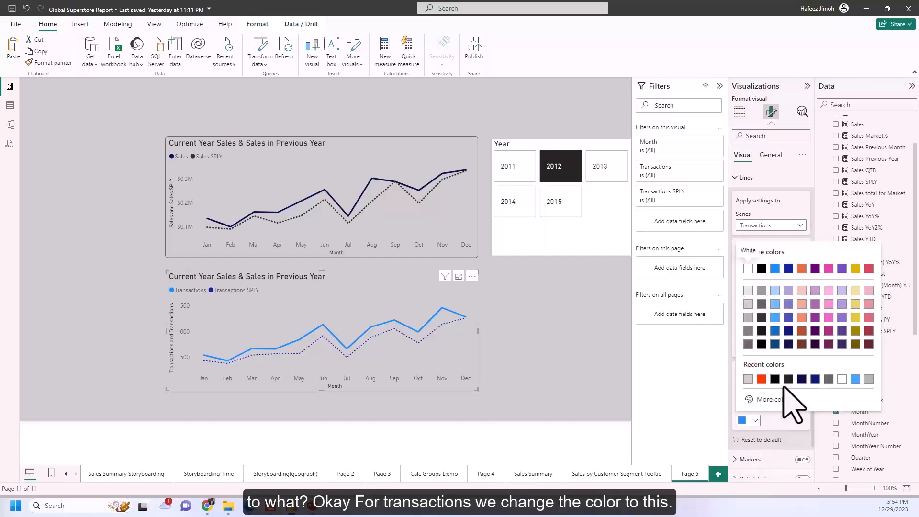
{"action": "left_click", "coordinate": [788, 344]}
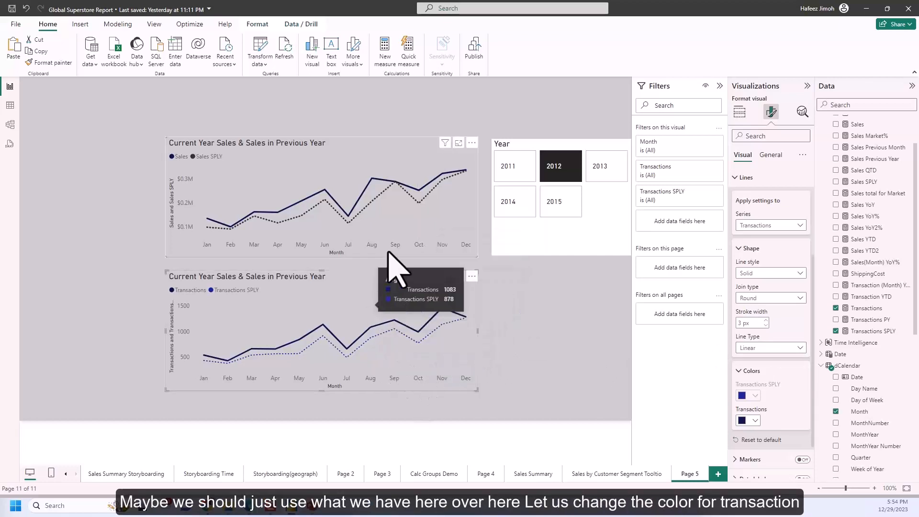
Format the upper chart's Sales SPLY line as dotted, 2 px wide and dark navy.
{"action": "left_click", "coordinate": [416, 235]}
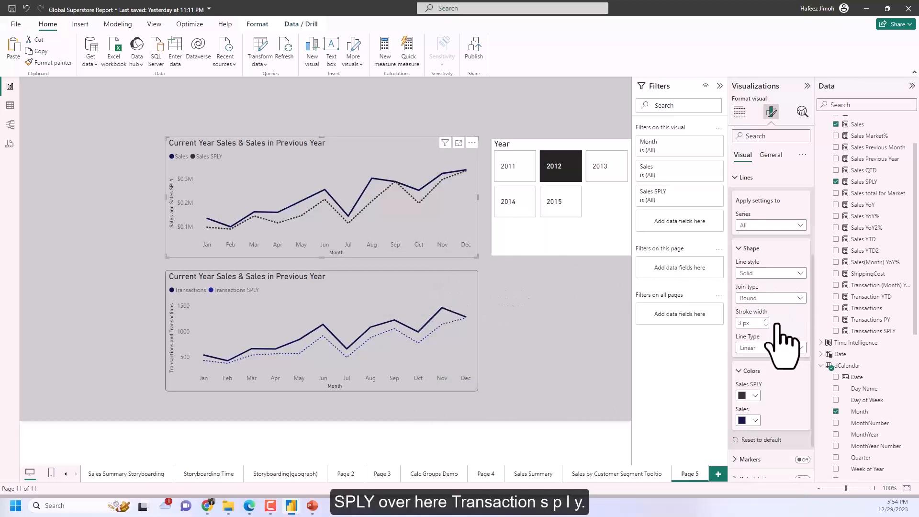
{"action": "left_click", "coordinate": [796, 225]}
{"action": "left_click", "coordinate": [785, 261]}
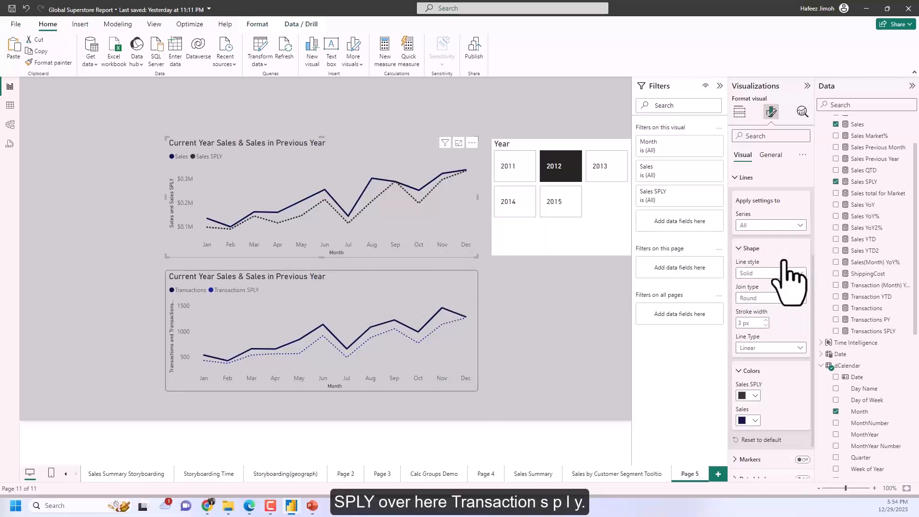
{"action": "left_click", "coordinate": [790, 273]}
{"action": "left_click", "coordinate": [787, 306]}
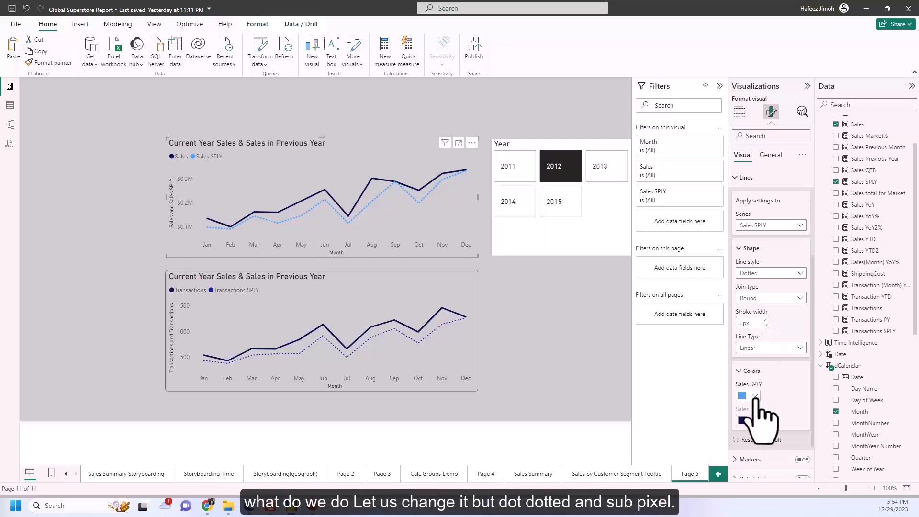
{"action": "left_click", "coordinate": [756, 396]}
{"action": "left_click", "coordinate": [788, 319]}
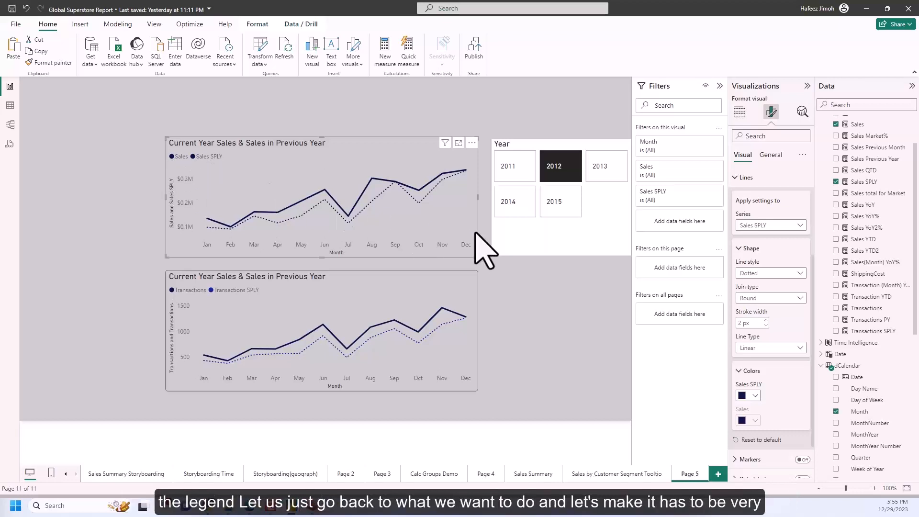
Recolor the upper chart's Sales SPLY line and the lower chart's Transactions SPLY line to the same light blue.
{"action": "left_click", "coordinate": [755, 396]}
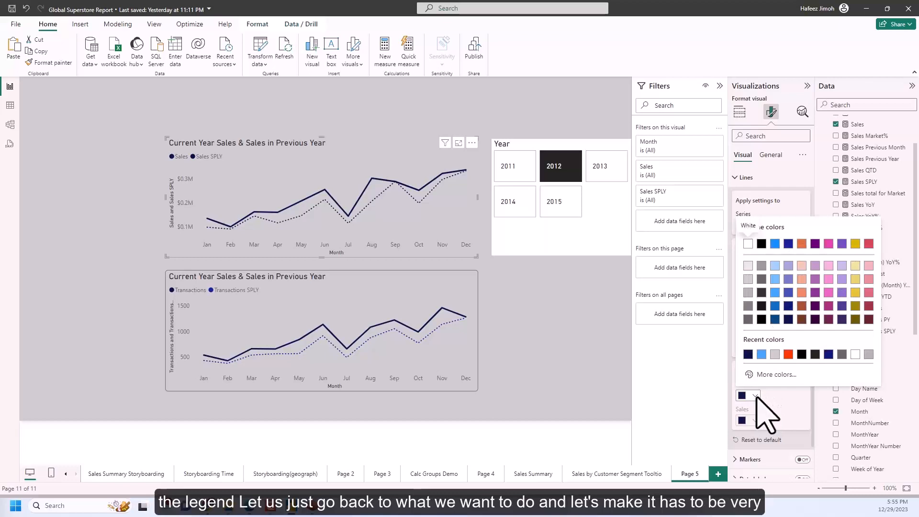
{"action": "left_click", "coordinate": [789, 318]}
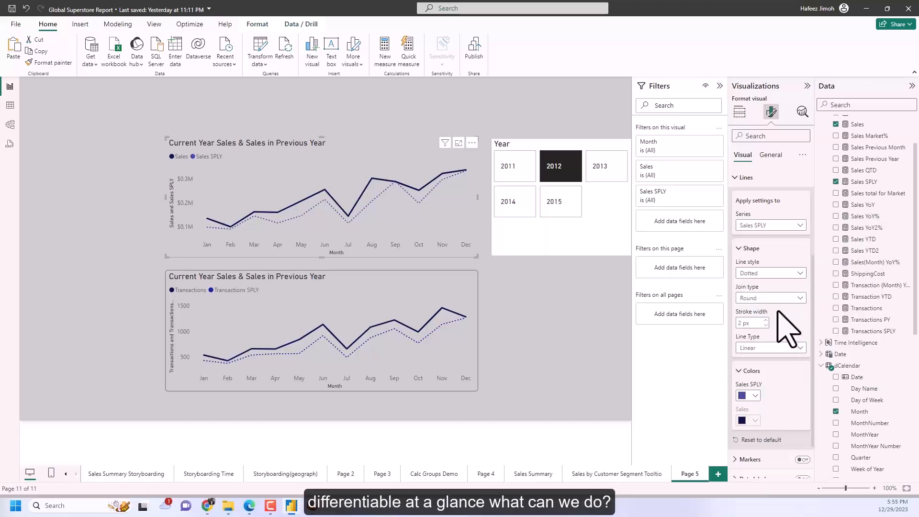
{"action": "left_click", "coordinate": [755, 396]}
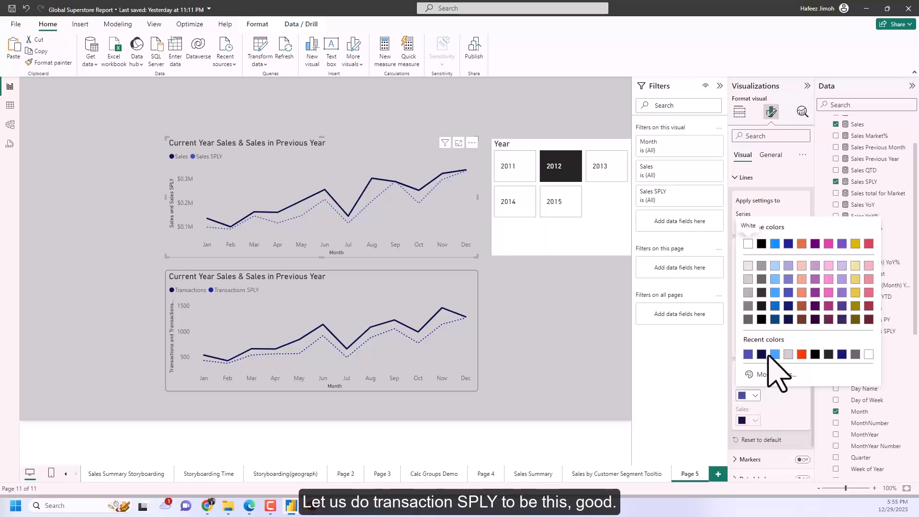
{"action": "left_click", "coordinate": [775, 294]}
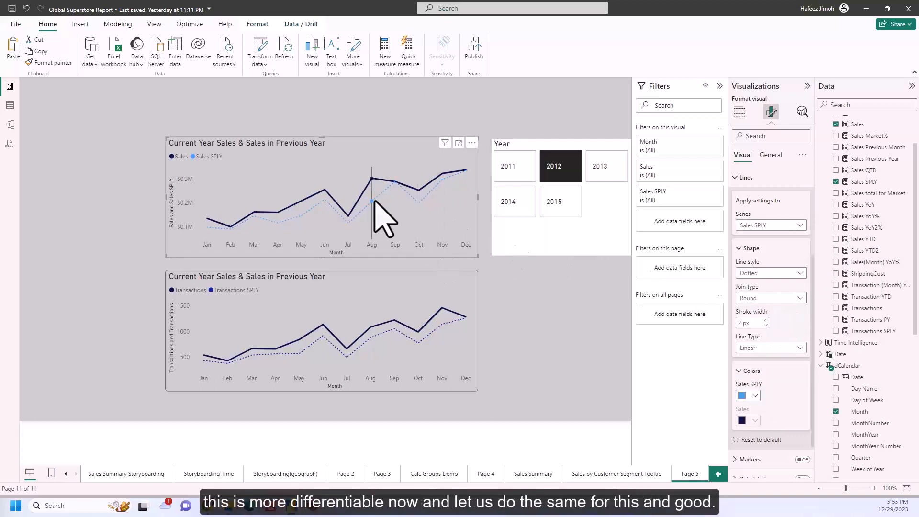
{"action": "left_click", "coordinate": [478, 328]}
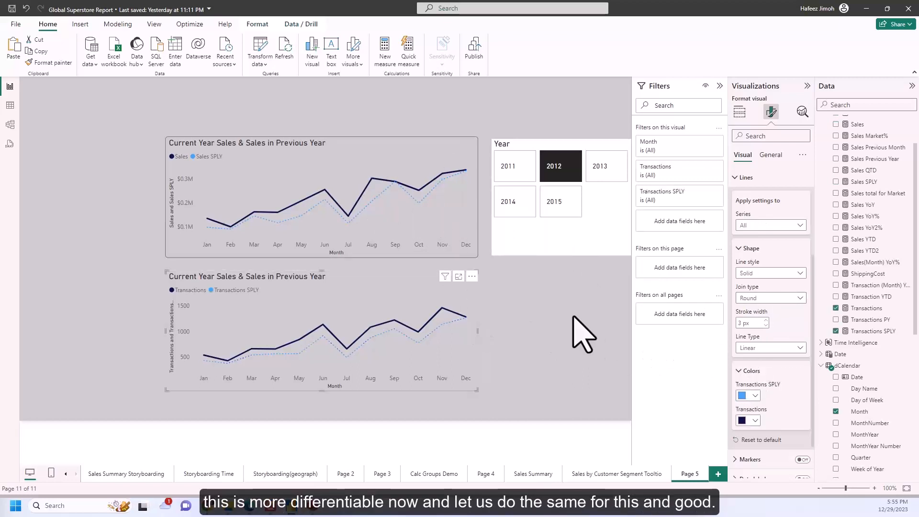
{"action": "left_click", "coordinate": [573, 317]}
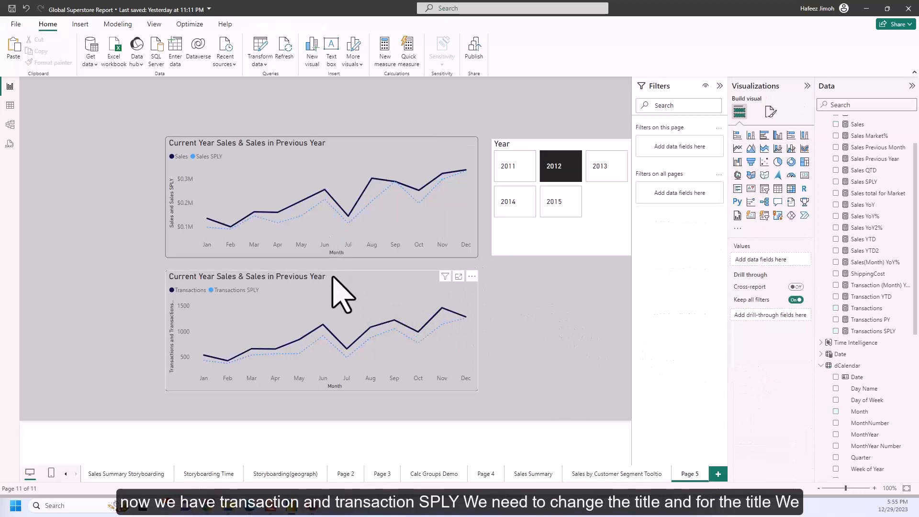
Change the lower chart's title to "Current Year Transaction & Transactionin Previous Year".
{"action": "left_click", "coordinate": [334, 305]}
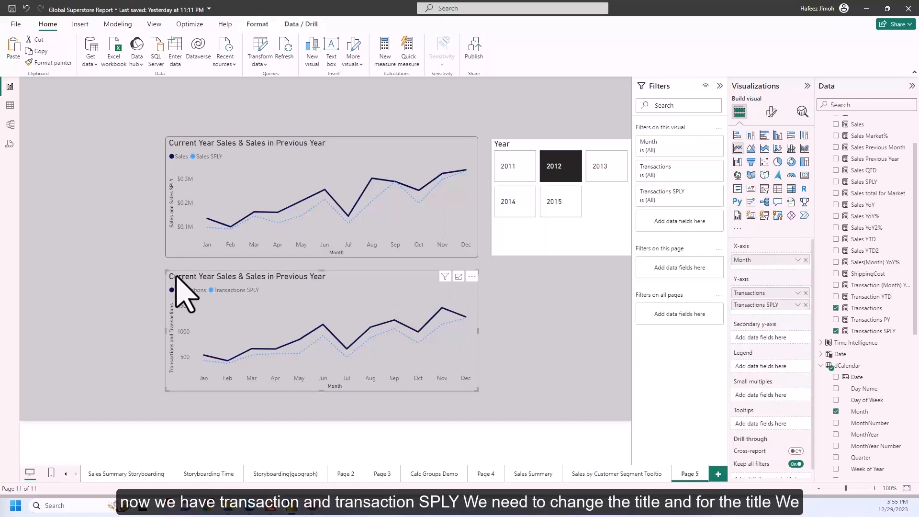
{"action": "left_click", "coordinate": [771, 113]}
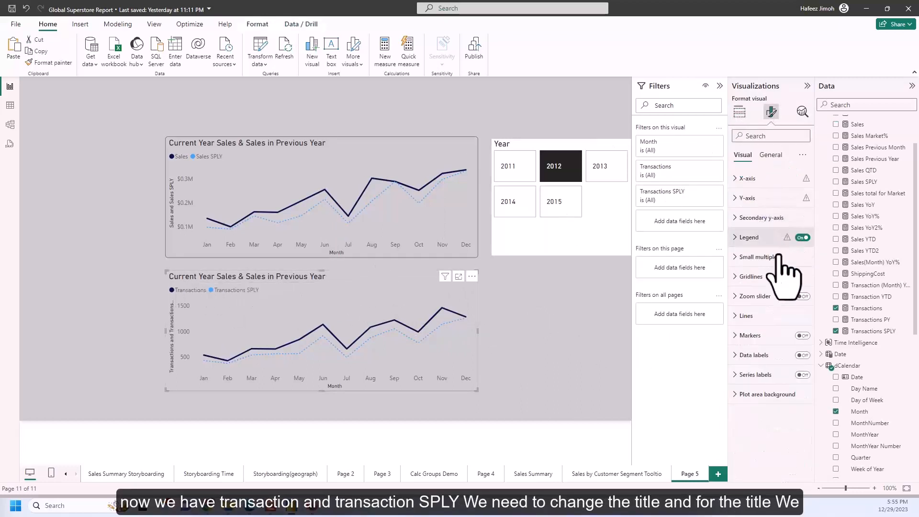
{"action": "left_click", "coordinate": [770, 154]}
{"action": "left_click", "coordinate": [766, 198]}
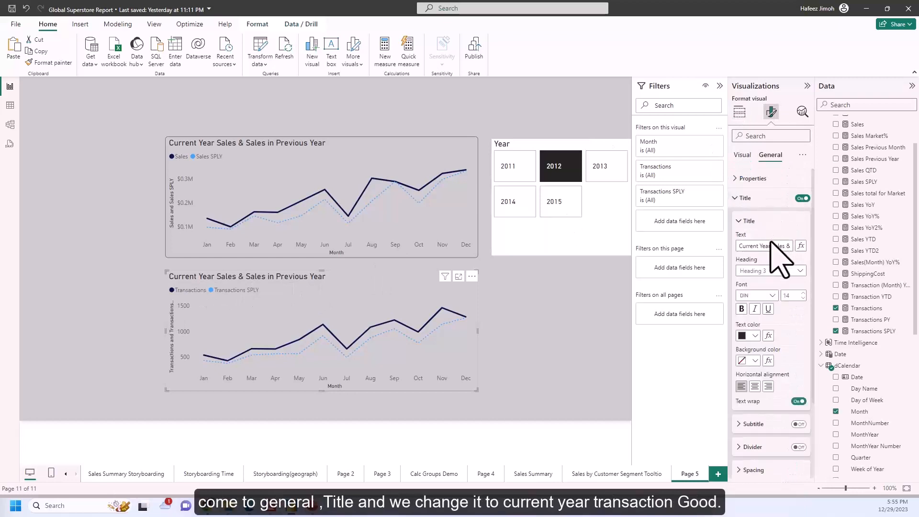
{"action": "key", "text": "Delete"}
{"action": "key", "text": "Delete"}
{"action": "key", "text": "Delete"}
{"action": "key", "text": "Delete"}
{"action": "key", "text": "Delete"}
{"action": "key", "text": "Delete"}
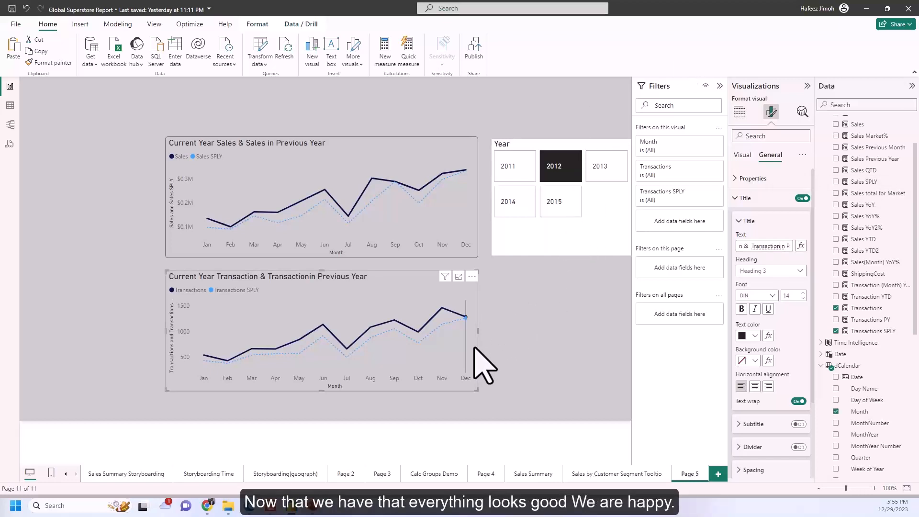
{"action": "mouse_move", "coordinate": [475, 348]}
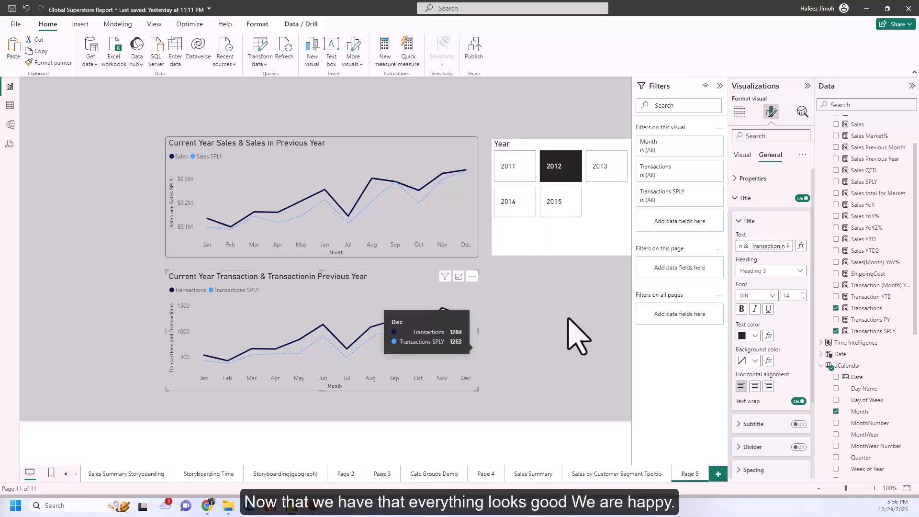
Consult the Storyboarding Time page and add a stacked column chart of Sales by Day Name to Page 5.
{"action": "left_click", "coordinate": [207, 476]}
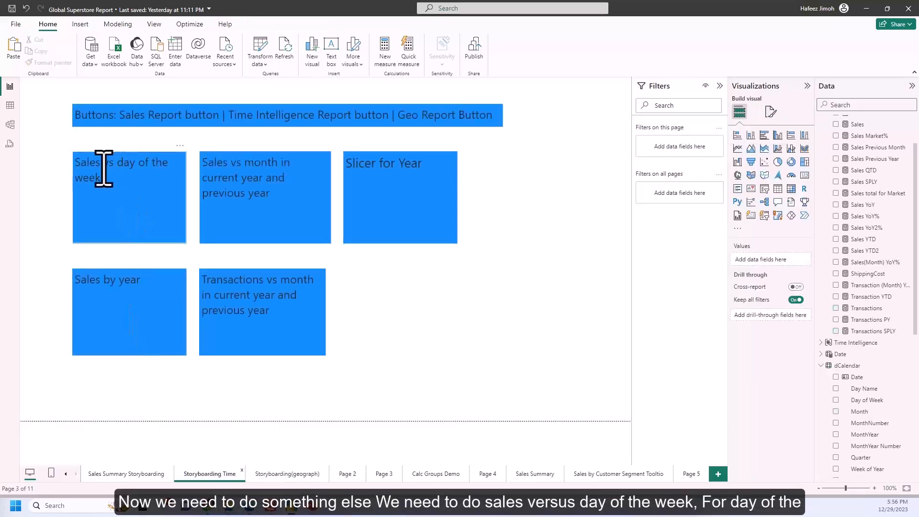
{"action": "left_click", "coordinate": [689, 475]}
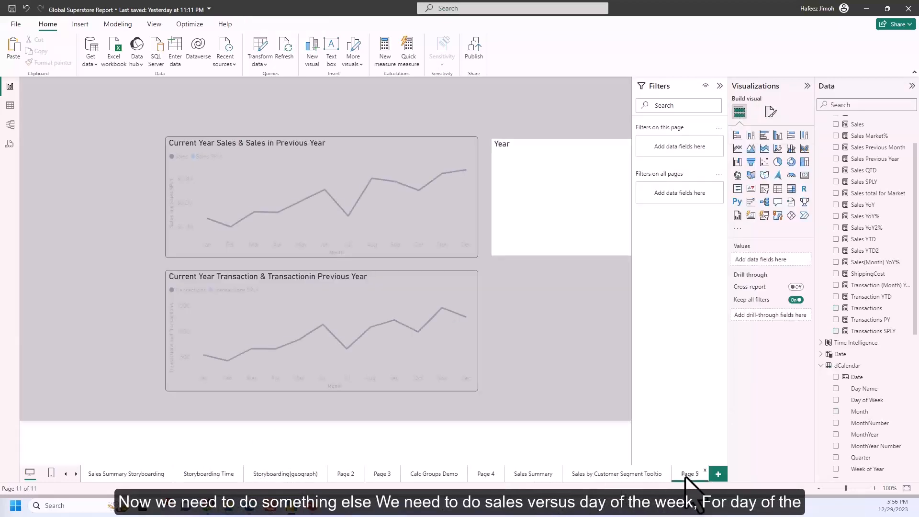
{"action": "left_click", "coordinate": [738, 136]}
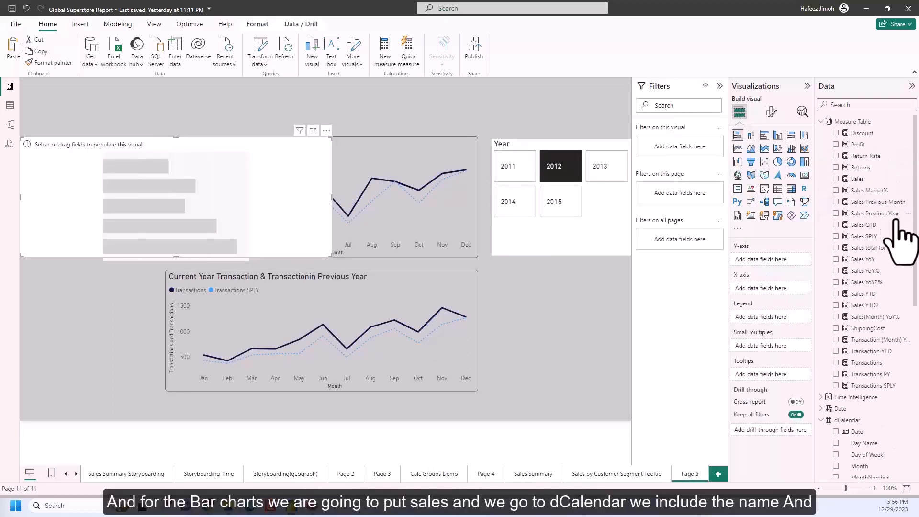
{"action": "left_click", "coordinate": [837, 179]}
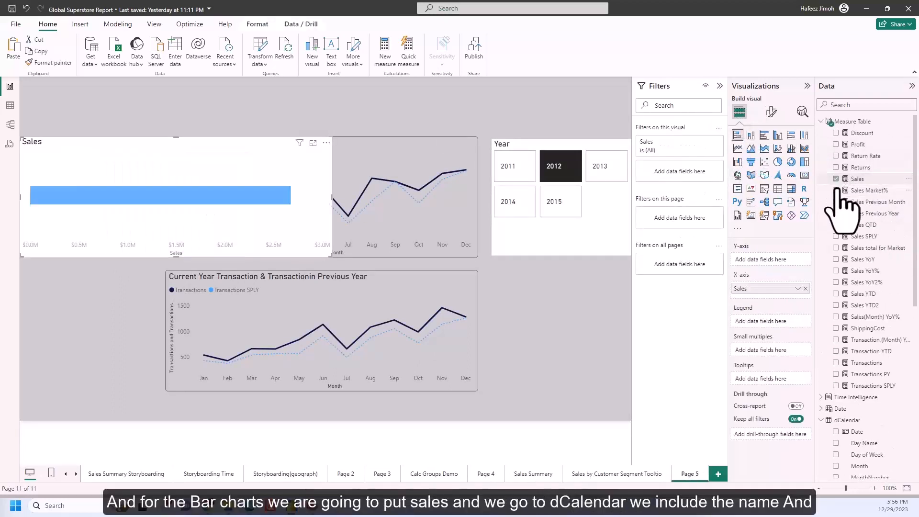
{"action": "scroll", "coordinate": [844, 261], "scroll_direction": "down", "scroll_amount": 5}
{"action": "scroll", "coordinate": [841, 252], "scroll_direction": "down", "scroll_amount": 2}
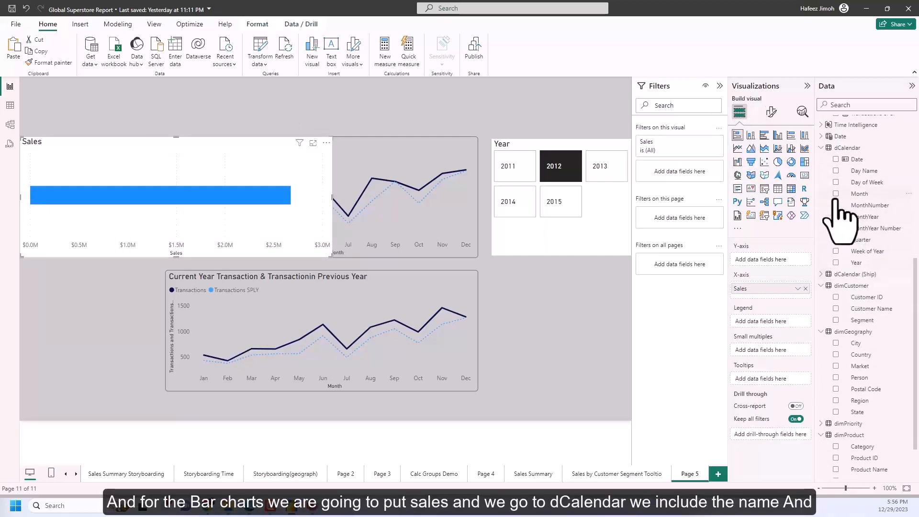
{"action": "left_click", "coordinate": [835, 171]}
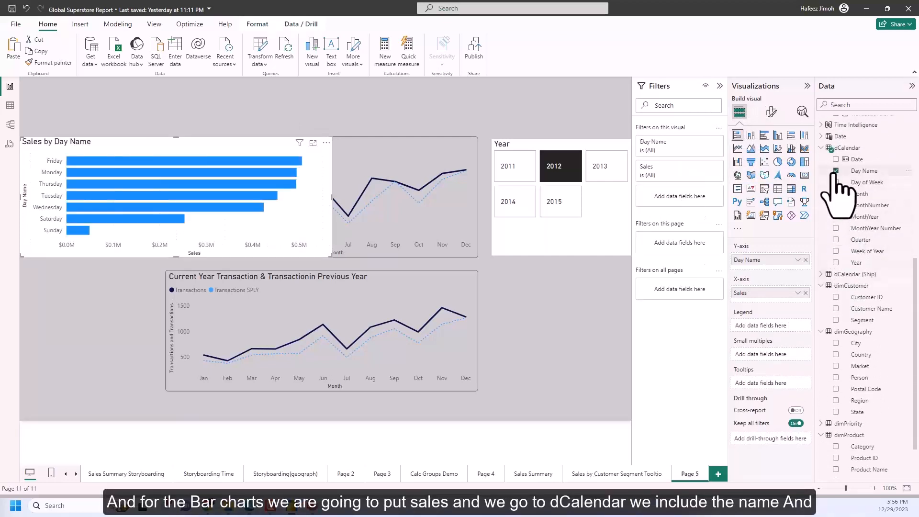
{"action": "left_click", "coordinate": [750, 136]}
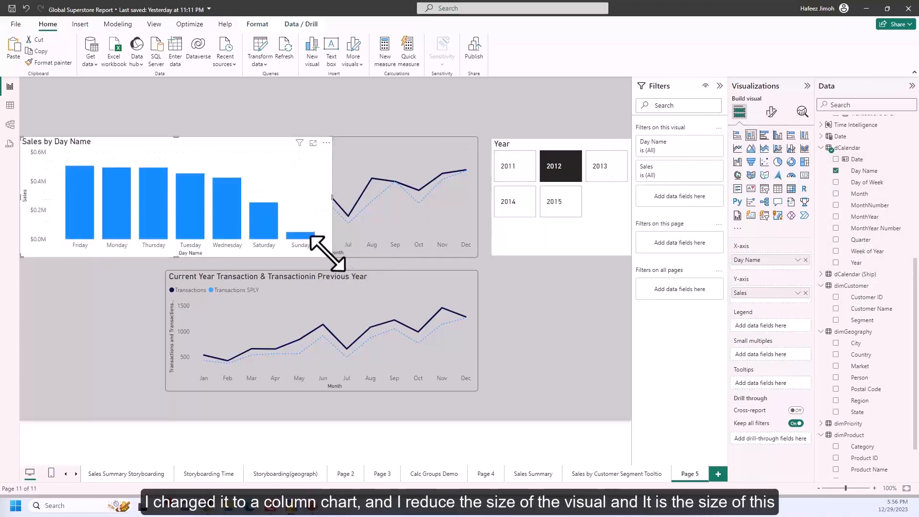
Shrink the Sales by Day Name chart and narrow both line charts so they fit beside it without overlapping.
{"action": "left_click_drag", "start_coordinate": [329, 255], "coordinate": [187, 271]}
{"action": "left_click", "coordinate": [176, 255]}
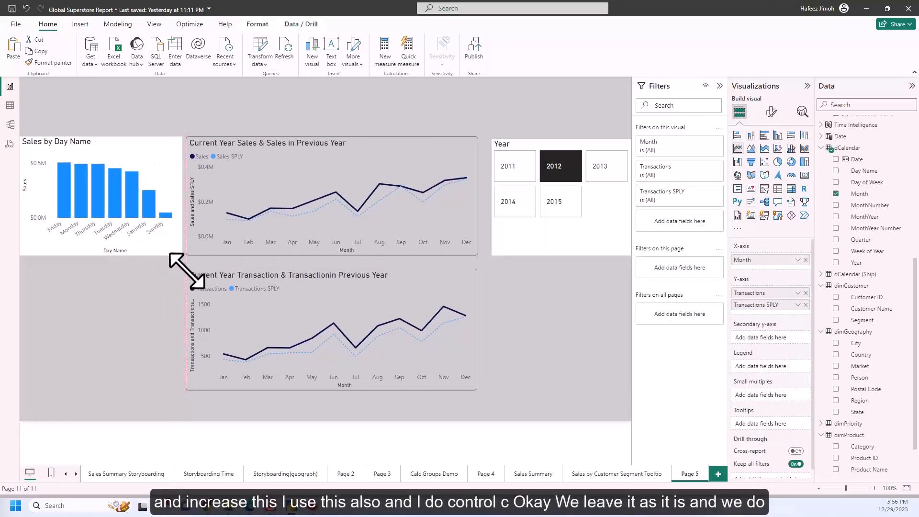
{"action": "left_click", "coordinate": [177, 251]}
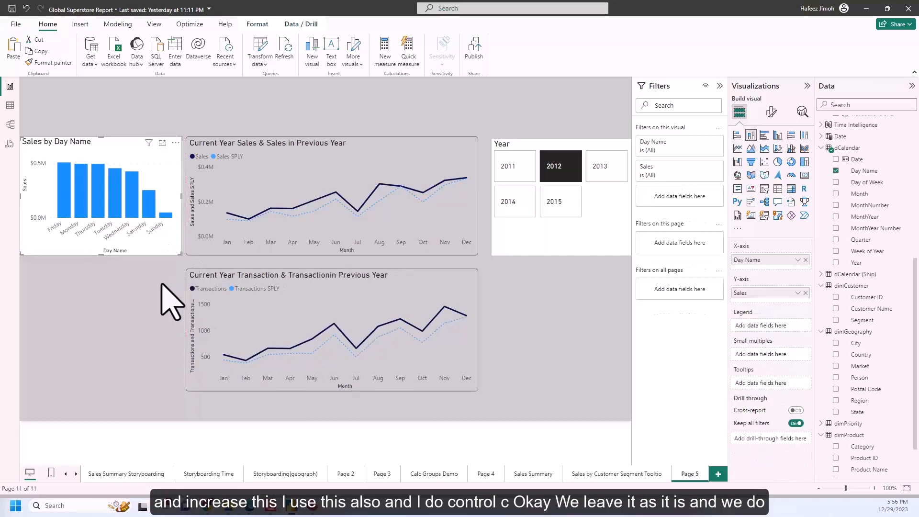
{"action": "left_click", "coordinate": [158, 311]}
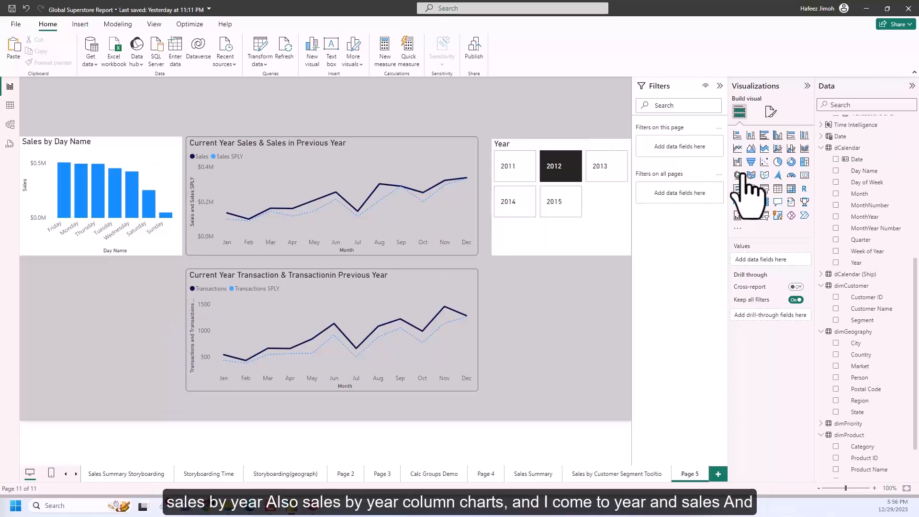
Add a stacked column chart of Sales by Year below the Sales by Day Name chart.
{"action": "left_click", "coordinate": [751, 136]}
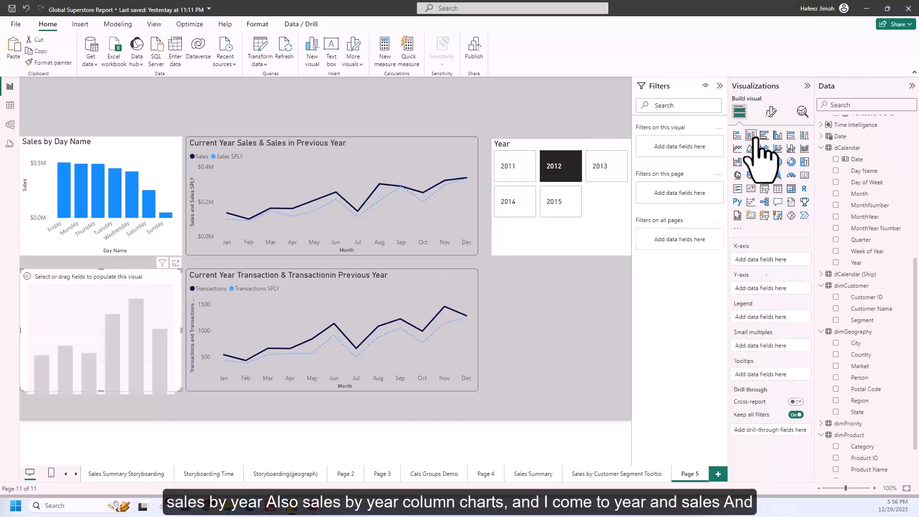
{"action": "left_click", "coordinate": [836, 262]}
{"action": "scroll", "coordinate": [841, 206], "scroll_direction": "up", "scroll_amount": 6}
{"action": "left_click", "coordinate": [836, 179]}
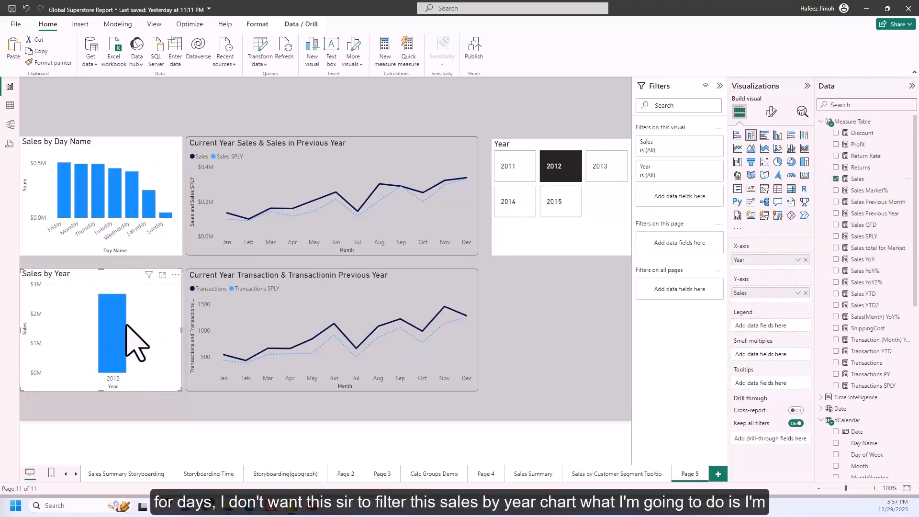
Edit the Year slicer's interactions so that it does not filter the Sales by Year chart.
{"action": "left_click", "coordinate": [570, 248]}
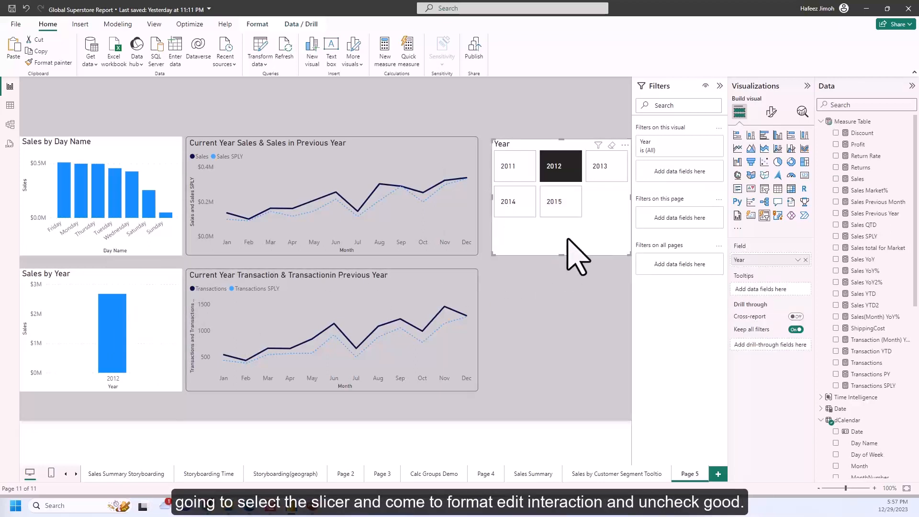
{"action": "left_click", "coordinate": [257, 24]}
{"action": "left_click", "coordinate": [24, 58]}
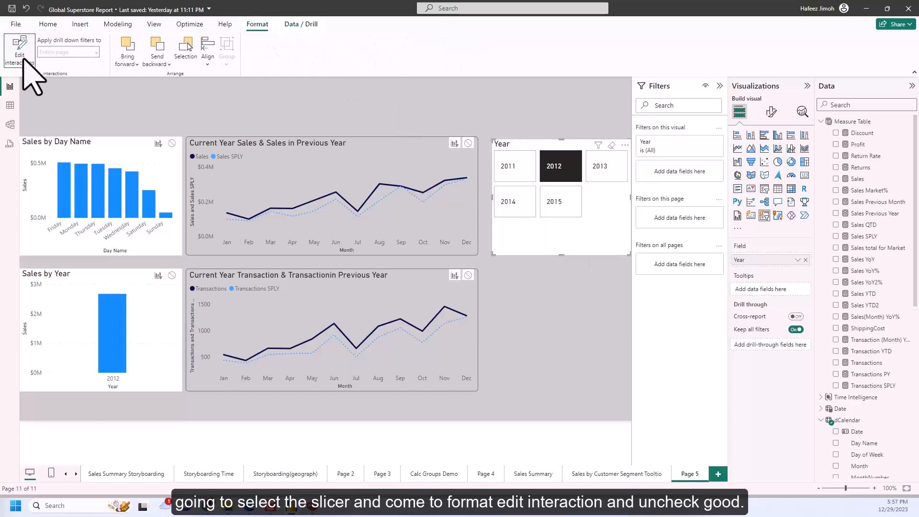
{"action": "left_click", "coordinate": [172, 275]}
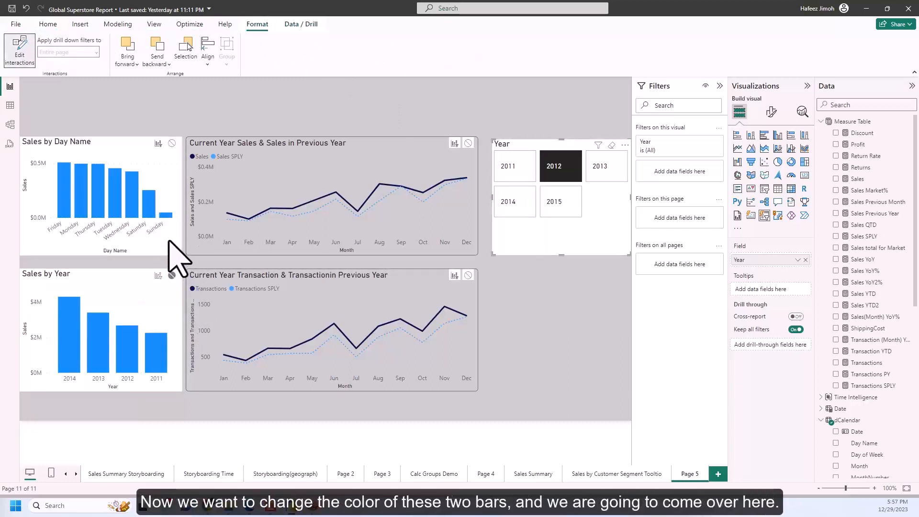
Recolor the columns of the Sales by Day Name chart to dark blue.
{"action": "left_click", "coordinate": [158, 251]}
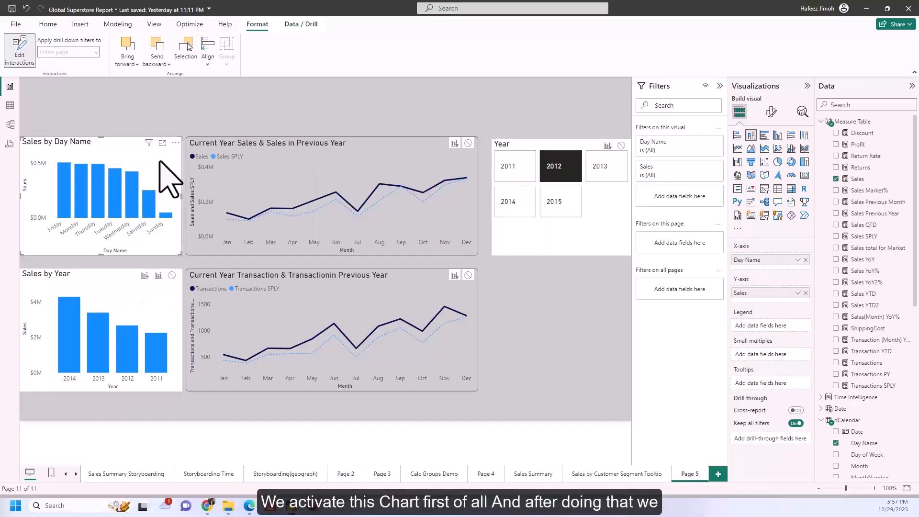
{"action": "left_click", "coordinate": [771, 113]}
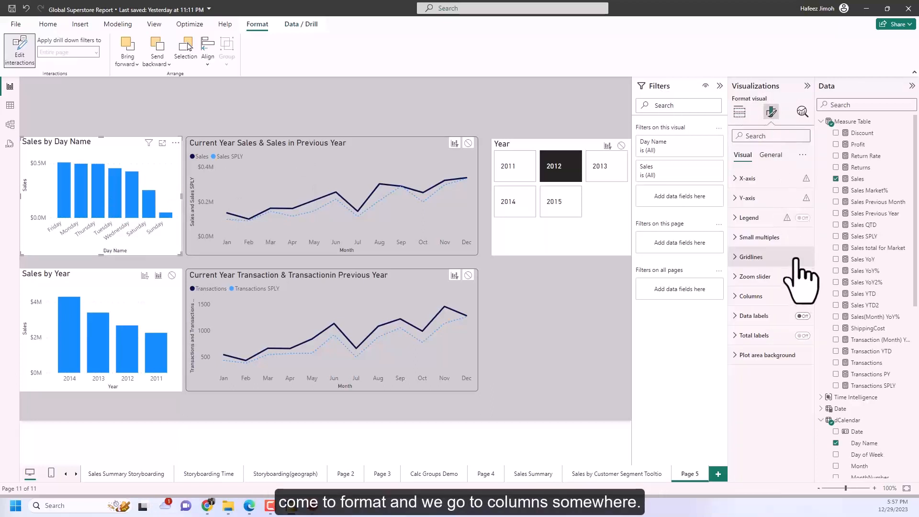
{"action": "left_click", "coordinate": [764, 304]}
{"action": "scroll", "coordinate": [770, 331], "scroll_direction": "down", "scroll_amount": 2}
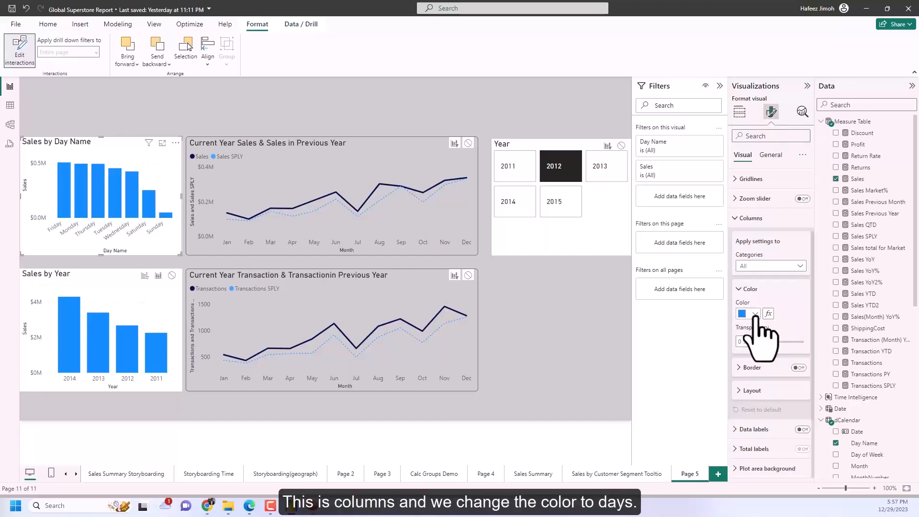
{"action": "left_click", "coordinate": [755, 314]}
{"action": "left_click", "coordinate": [790, 417]}
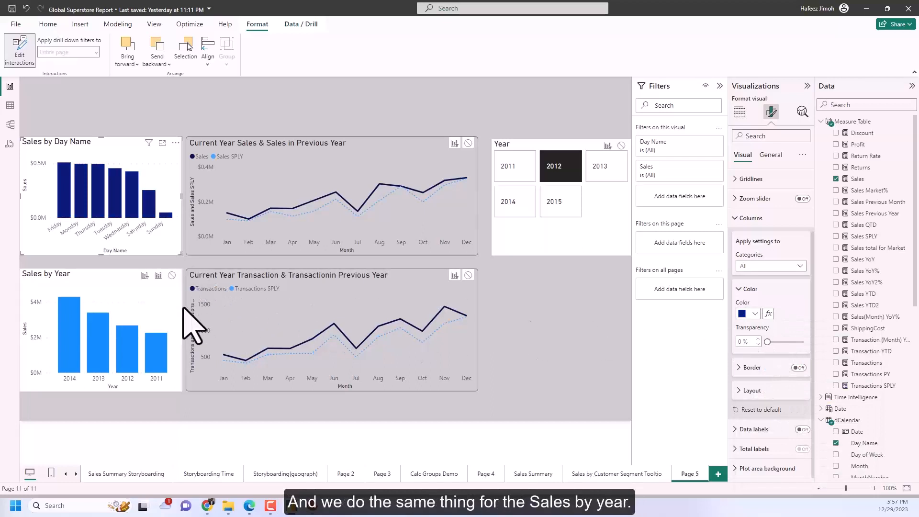
Recolor the columns of the Sales by Year chart to the same dark blue.
{"action": "left_click", "coordinate": [172, 319]}
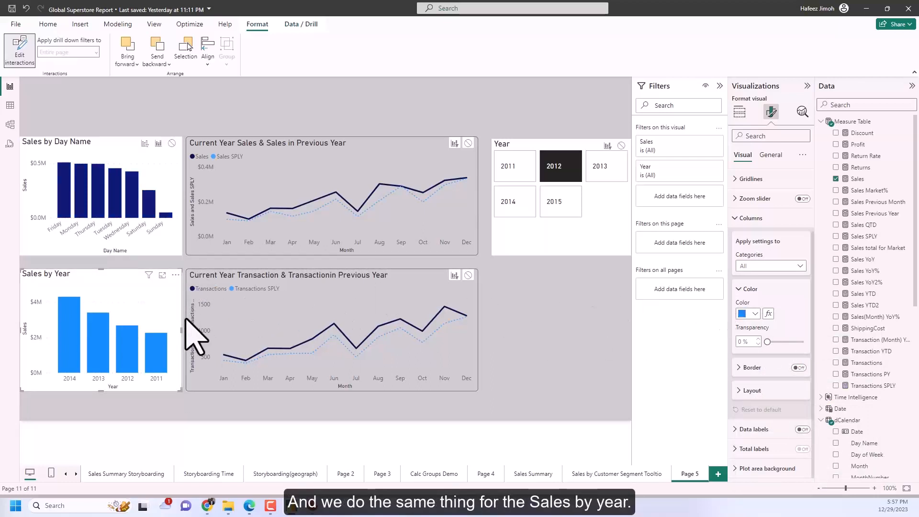
{"action": "left_click", "coordinate": [755, 314]}
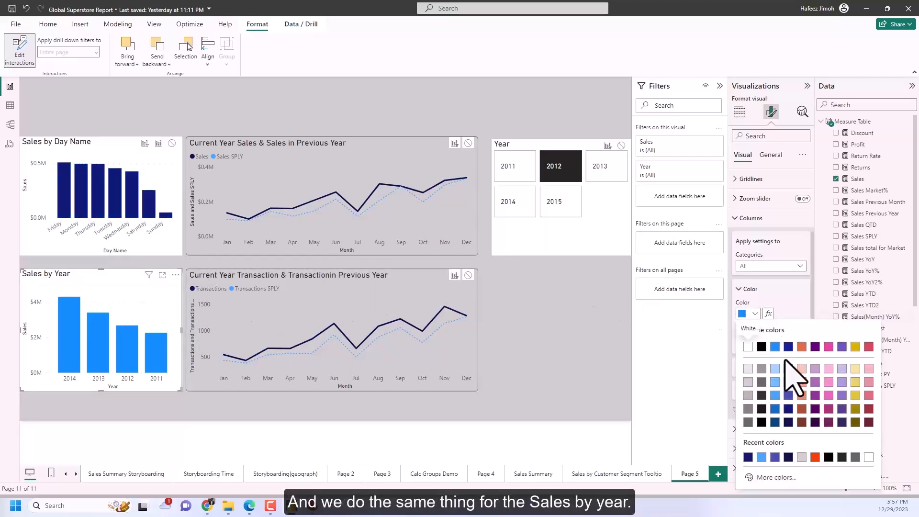
{"action": "left_click", "coordinate": [787, 419]}
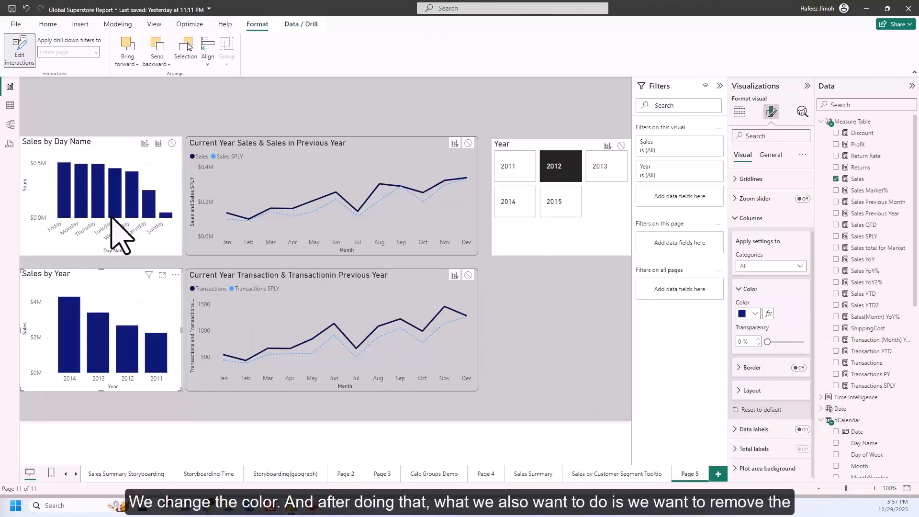
Turn off the background of the Sales by Day Name chart.
{"action": "left_click", "coordinate": [141, 250]}
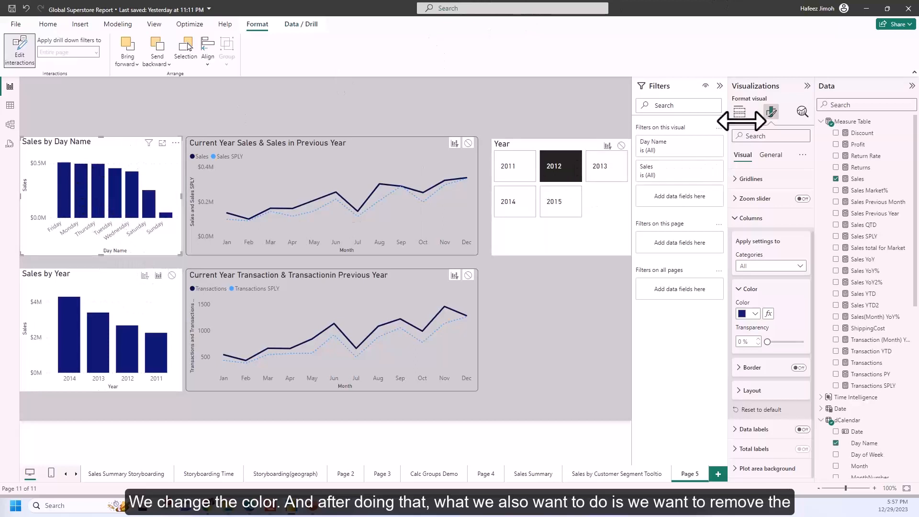
{"action": "left_click", "coordinate": [772, 157]}
{"action": "left_click", "coordinate": [761, 217]}
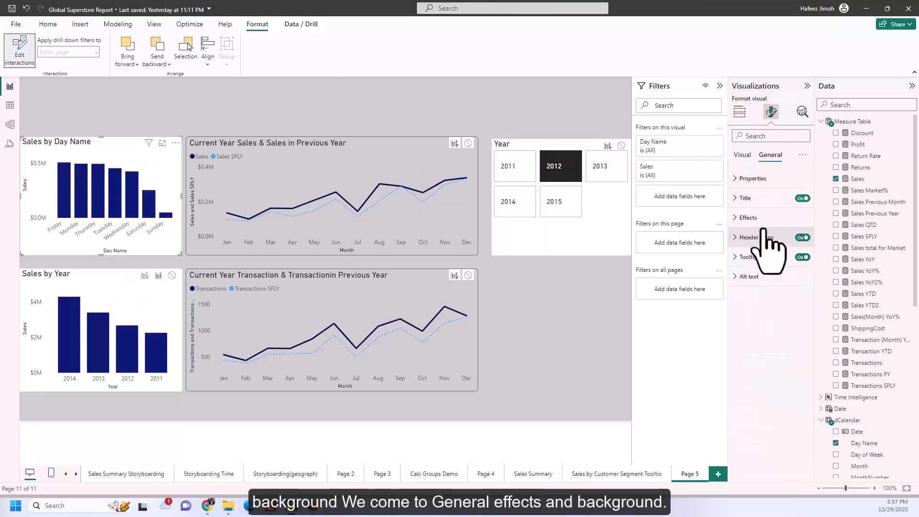
{"action": "left_click", "coordinate": [771, 241]}
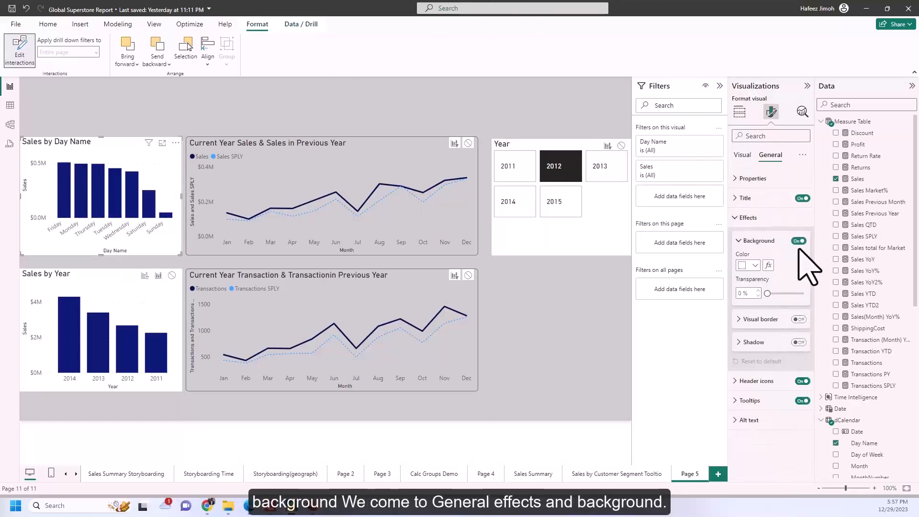
{"action": "left_click", "coordinate": [798, 240]}
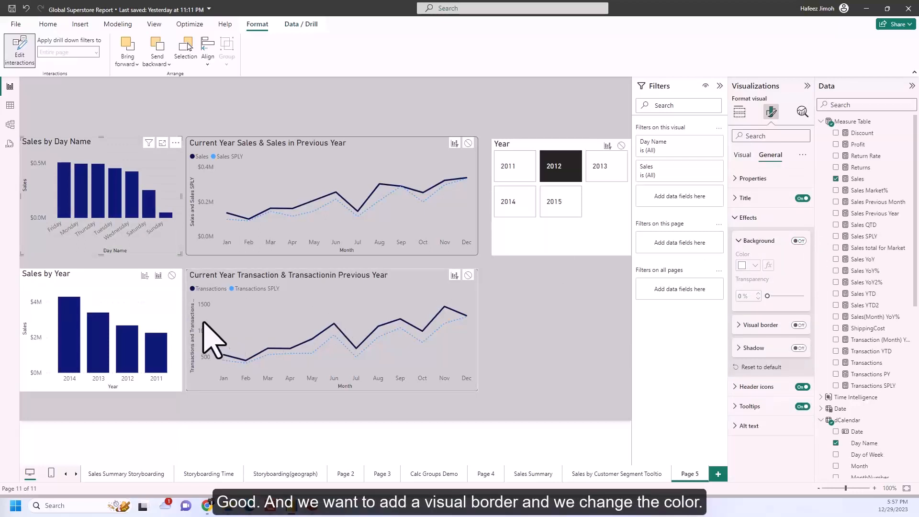
Give the Sales by Day Name chart a dark gray visual border.
{"action": "left_click", "coordinate": [766, 326]}
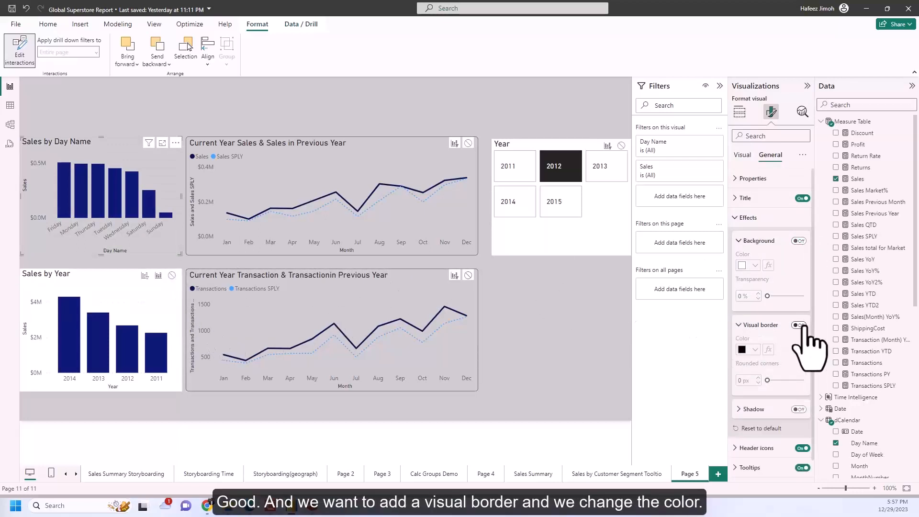
{"action": "left_click", "coordinate": [755, 349]}
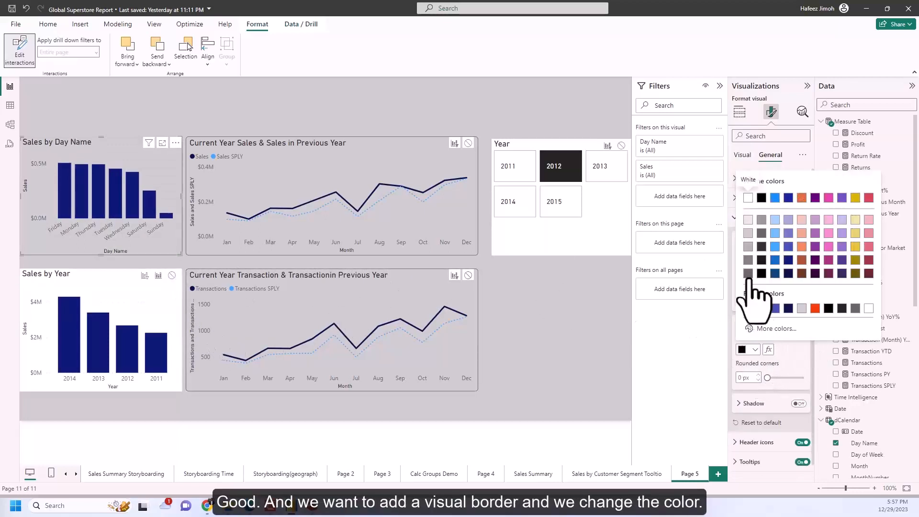
{"action": "left_click", "coordinate": [748, 274]}
{"action": "left_click", "coordinate": [577, 343]}
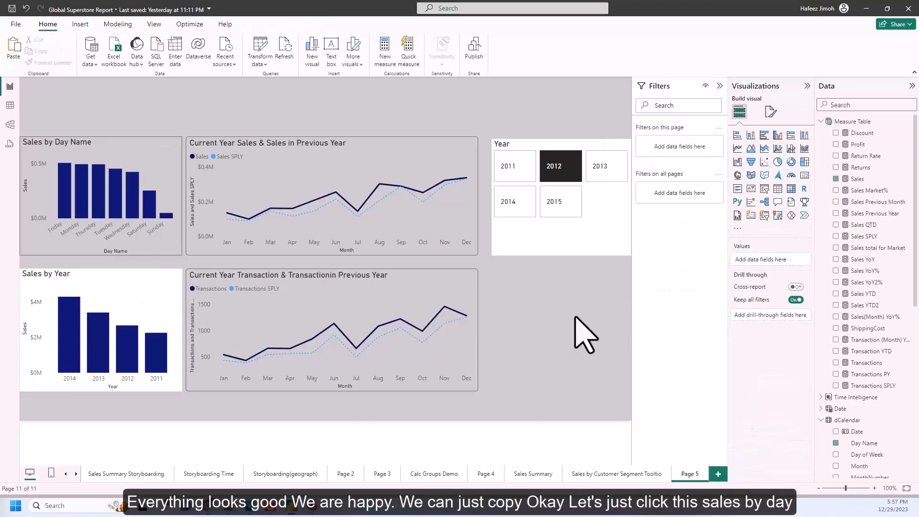
Set the Y-axis values of the Sales by Day Name chart to black.
{"action": "left_click", "coordinate": [176, 213]}
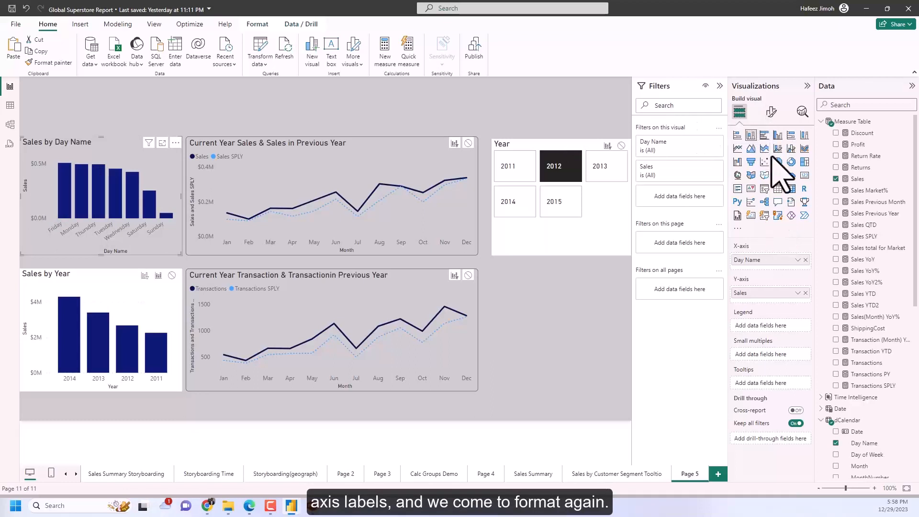
{"action": "left_click", "coordinate": [771, 112]}
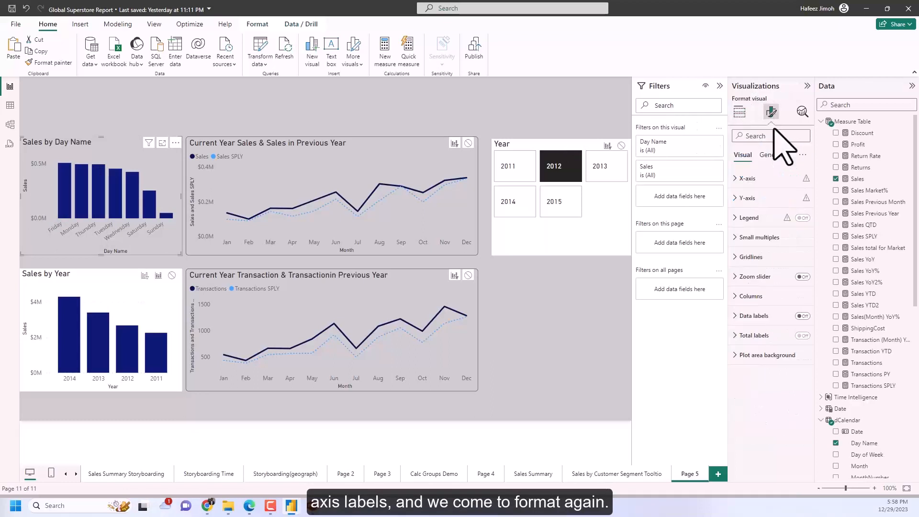
{"action": "left_click", "coordinate": [763, 196]}
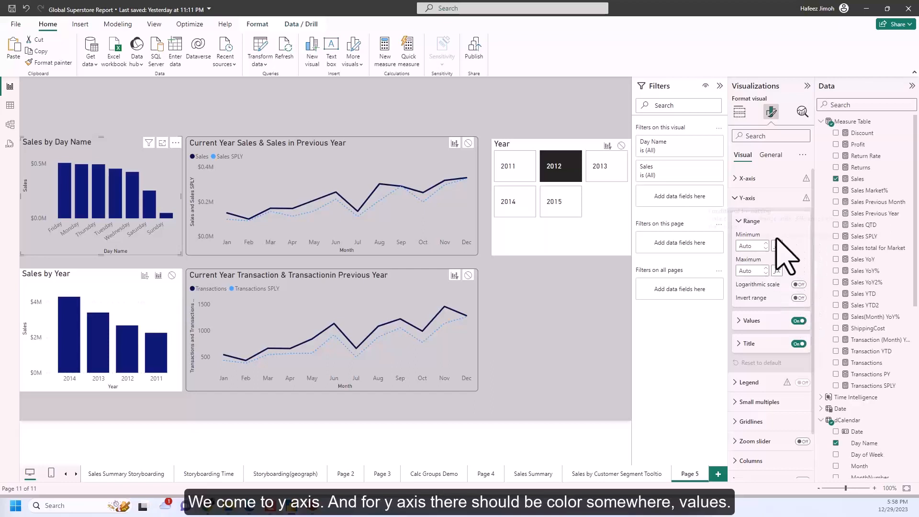
{"action": "scroll", "coordinate": [789, 297], "scroll_direction": "down", "scroll_amount": 1}
{"action": "left_click", "coordinate": [751, 275]}
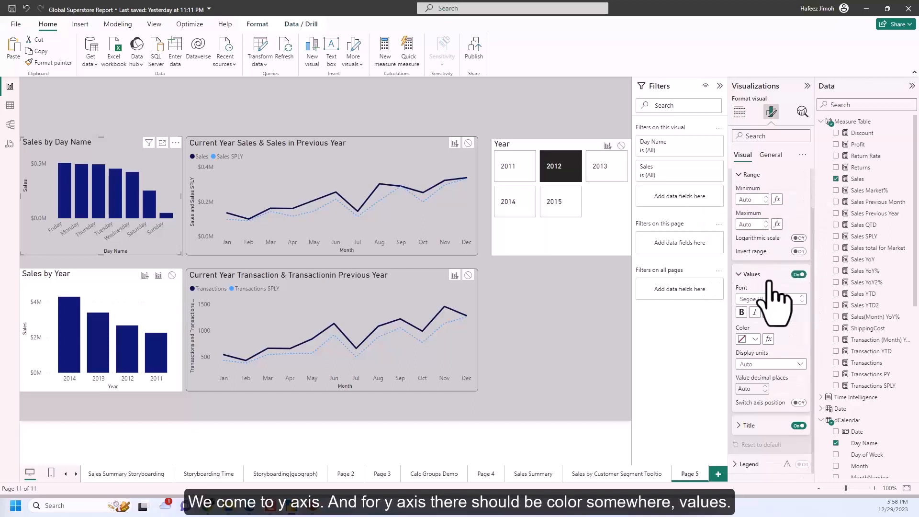
{"action": "left_click", "coordinate": [754, 339]}
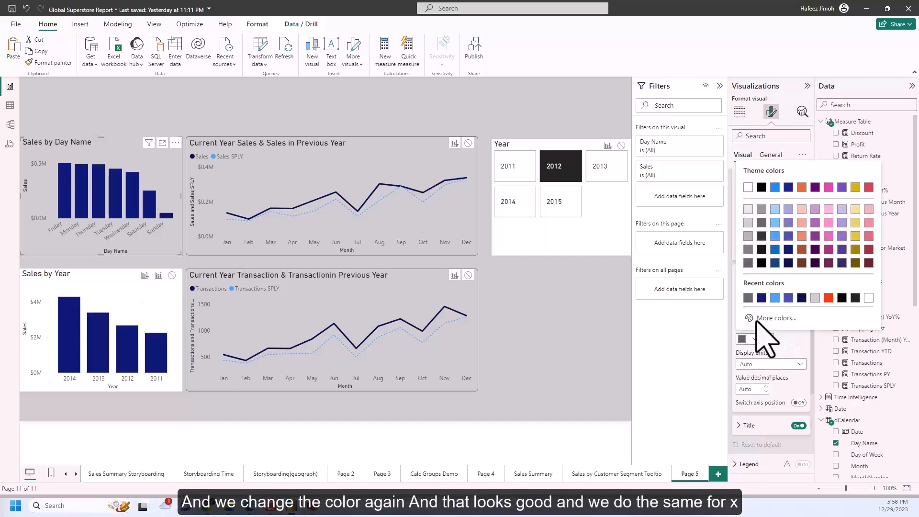
{"action": "left_click", "coordinate": [762, 187]}
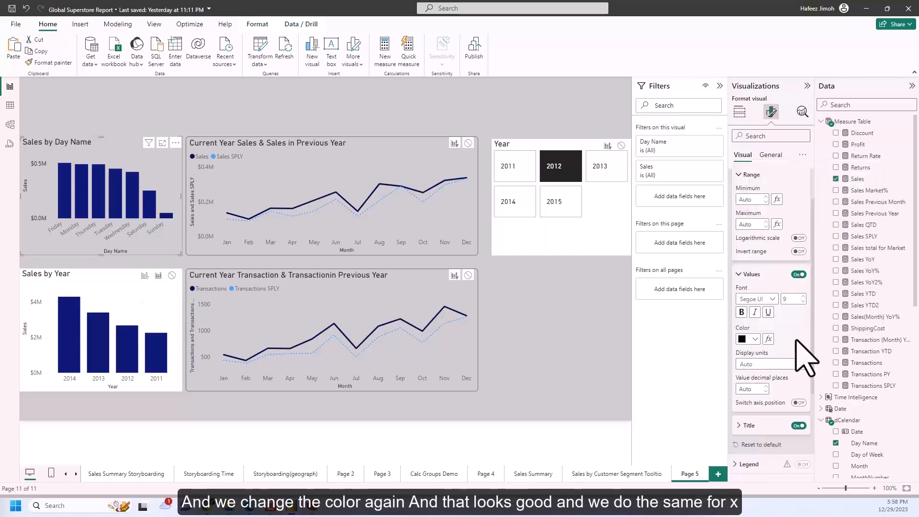
Set the X-axis values of the Sales by Day Name chart to black.
{"action": "scroll", "coordinate": [796, 340], "scroll_direction": "down", "scroll_amount": 2}
{"action": "scroll", "coordinate": [766, 338], "scroll_direction": "up", "scroll_amount": 3}
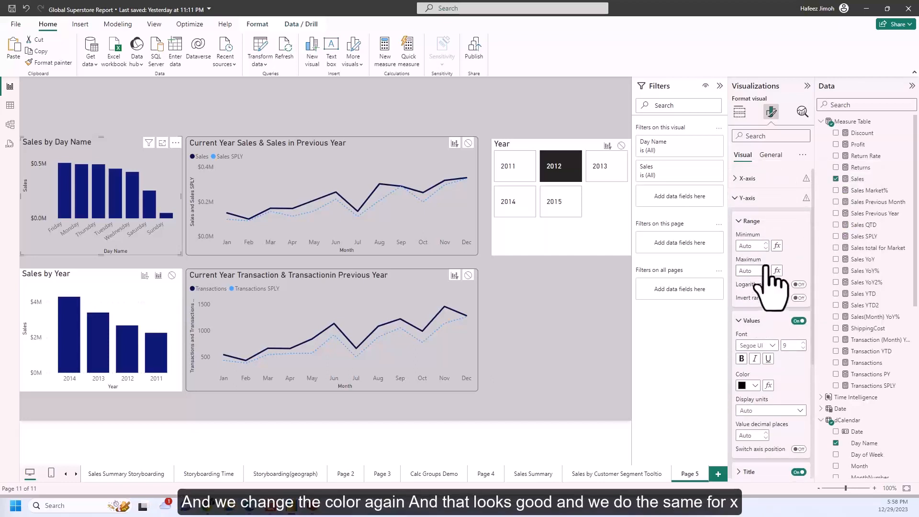
{"action": "left_click", "coordinate": [752, 198]}
{"action": "left_click", "coordinate": [752, 179]}
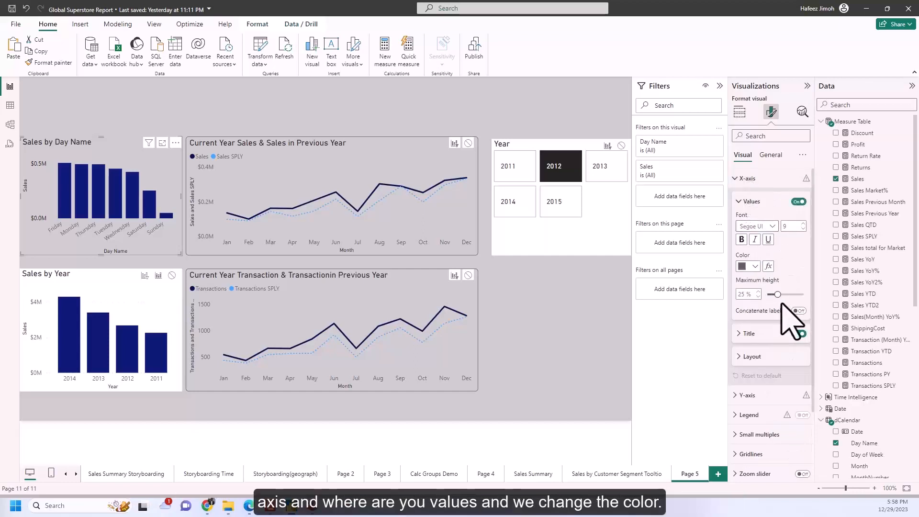
{"action": "scroll", "coordinate": [785, 335], "scroll_direction": "down", "scroll_amount": 2}
{"action": "scroll", "coordinate": [782, 363], "scroll_direction": "up", "scroll_amount": 2}
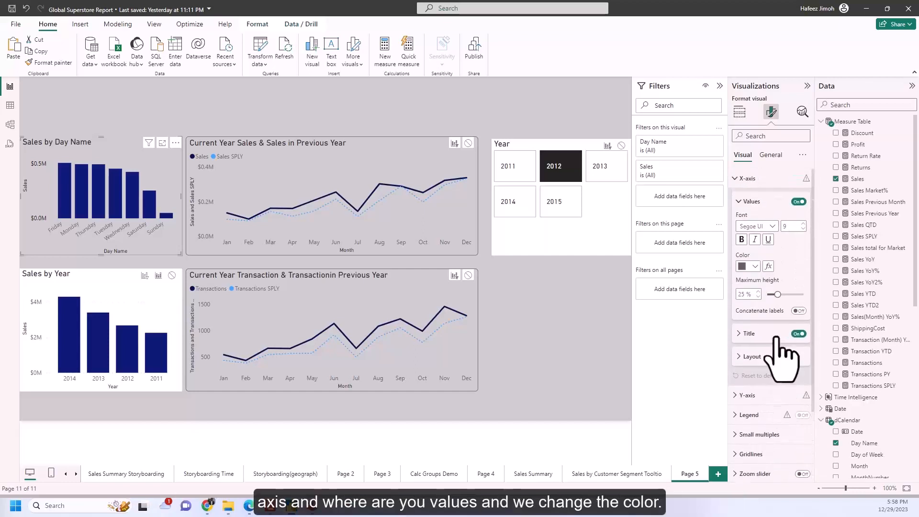
{"action": "left_click", "coordinate": [749, 266]}
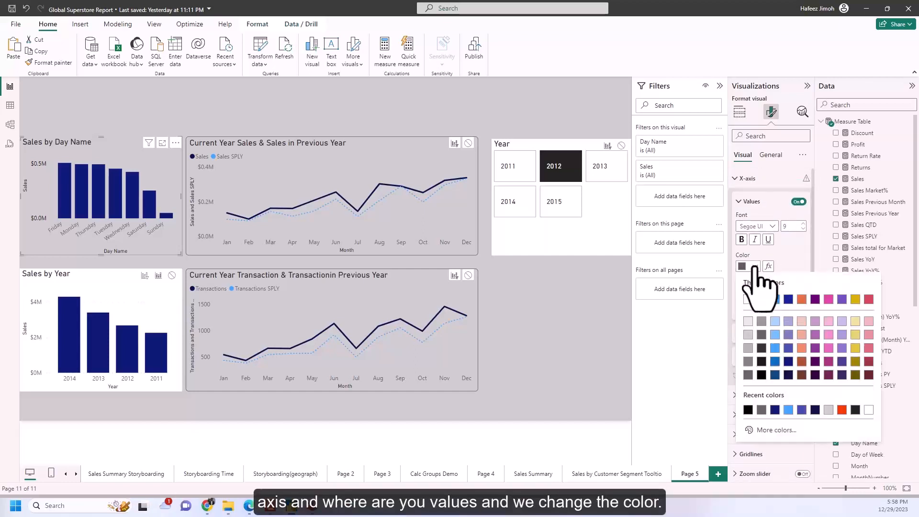
{"action": "left_click", "coordinate": [762, 300]}
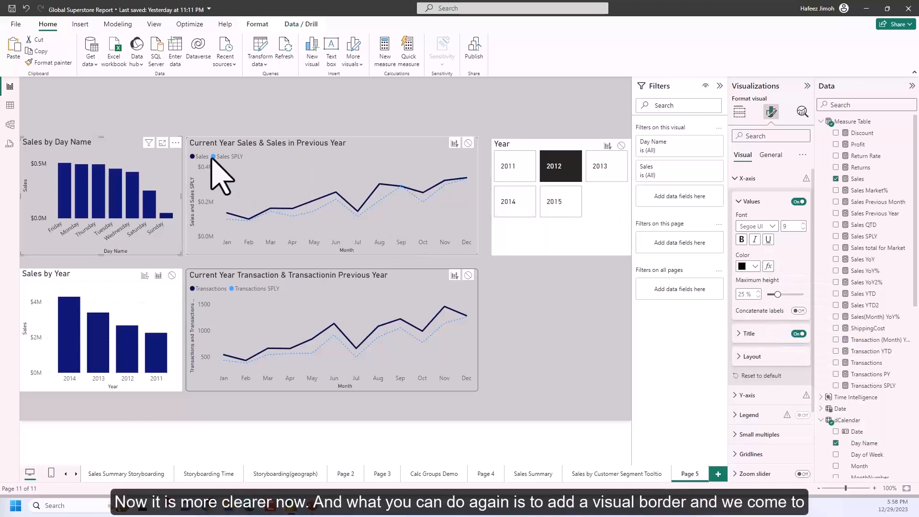
{"action": "left_click", "coordinate": [306, 104]}
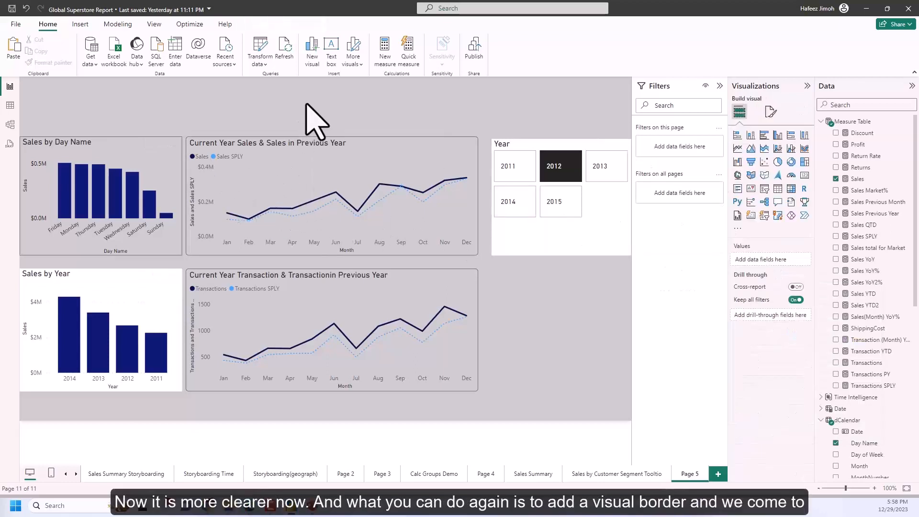
Examine the visual border settings and color choices of the Sales by Day Name chart.
{"action": "left_click", "coordinate": [181, 237]}
{"action": "left_click", "coordinate": [772, 113]}
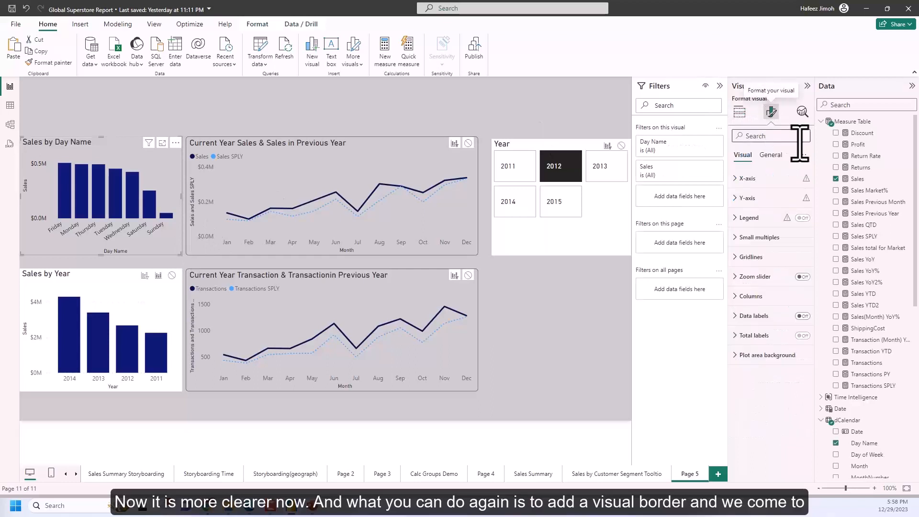
{"action": "left_click", "coordinate": [771, 155]}
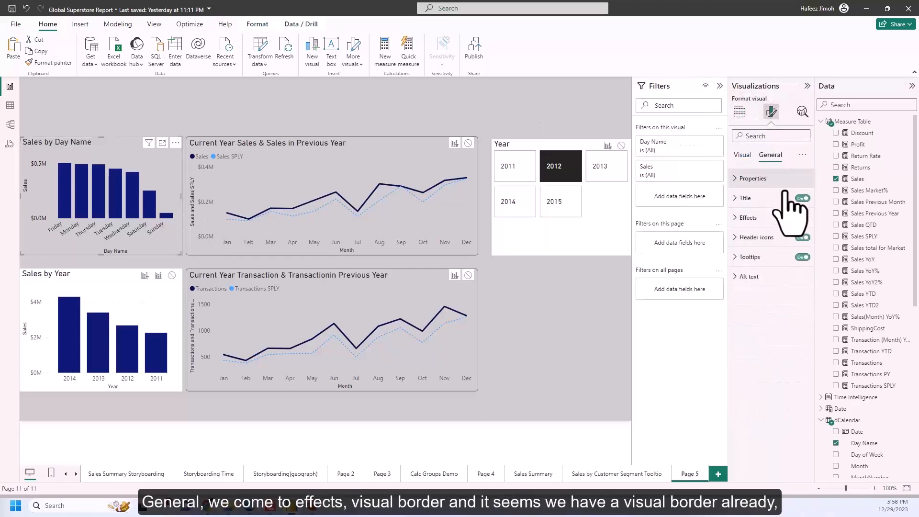
{"action": "left_click", "coordinate": [766, 217]}
{"action": "left_click", "coordinate": [761, 241]}
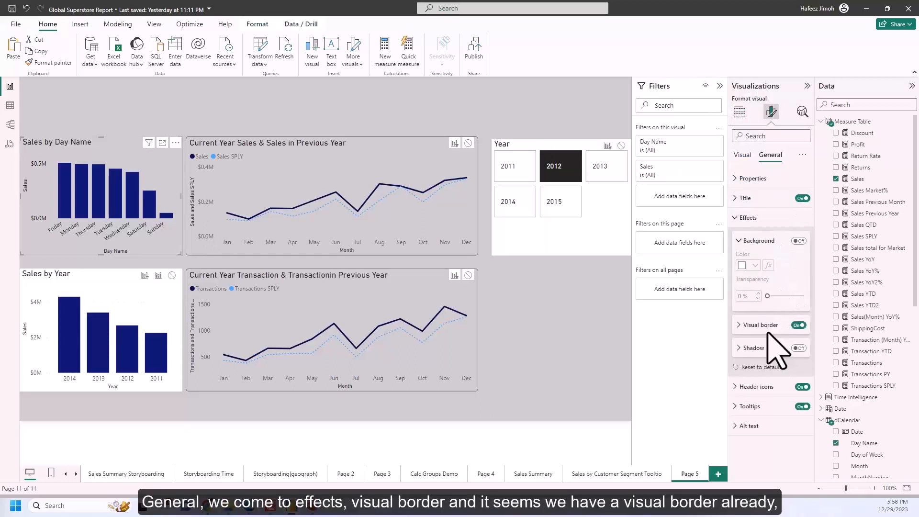
{"action": "left_click", "coordinate": [767, 325]}
{"action": "left_click", "coordinate": [755, 350]}
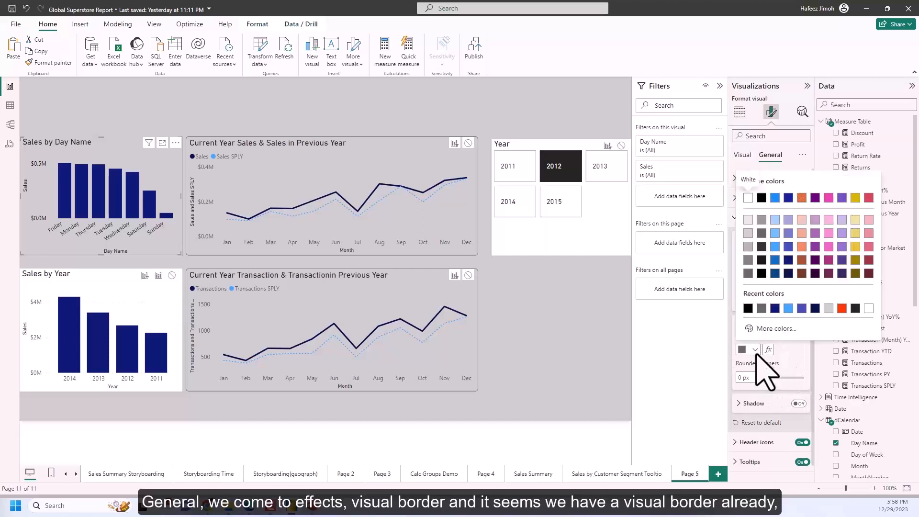
{"action": "left_click", "coordinate": [573, 359]}
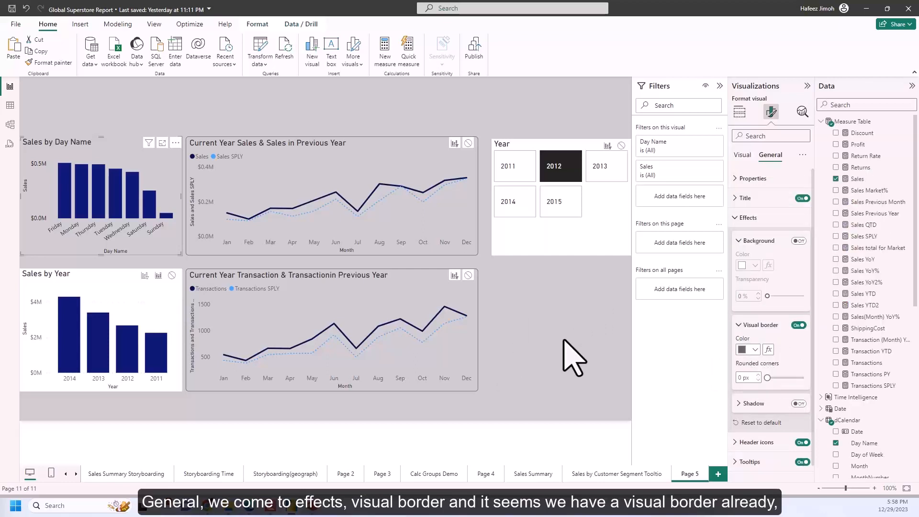
{"action": "left_click", "coordinate": [136, 101]}
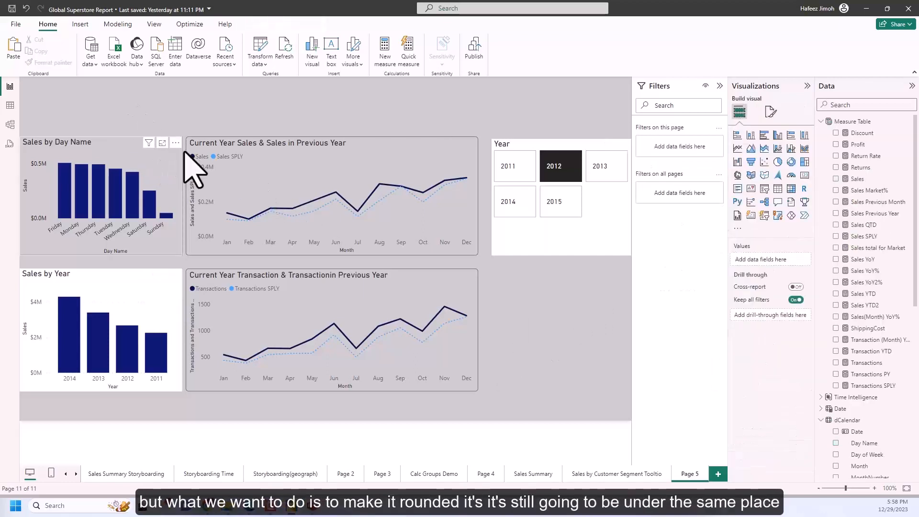
Set the visual border's rounded corners to 5 px on the Sales by Day Name chart.
{"action": "left_click", "coordinate": [771, 111]}
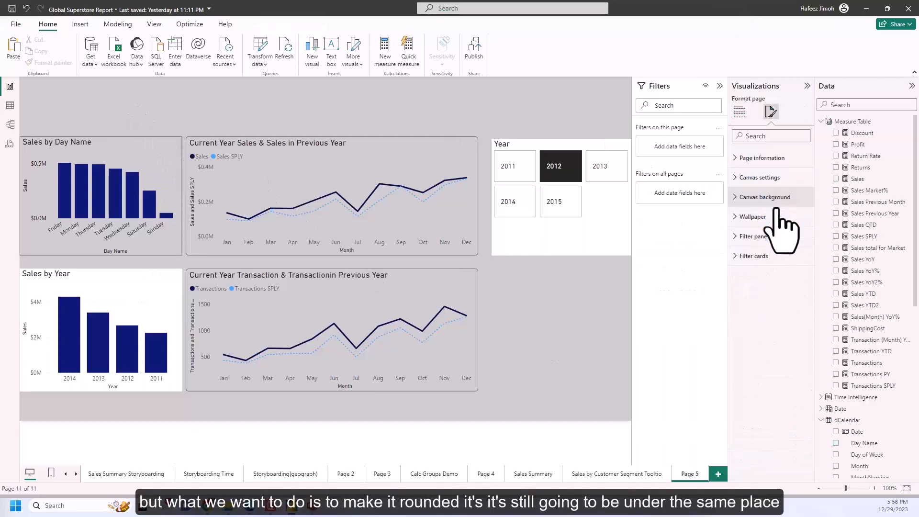
{"action": "left_click", "coordinate": [180, 163]}
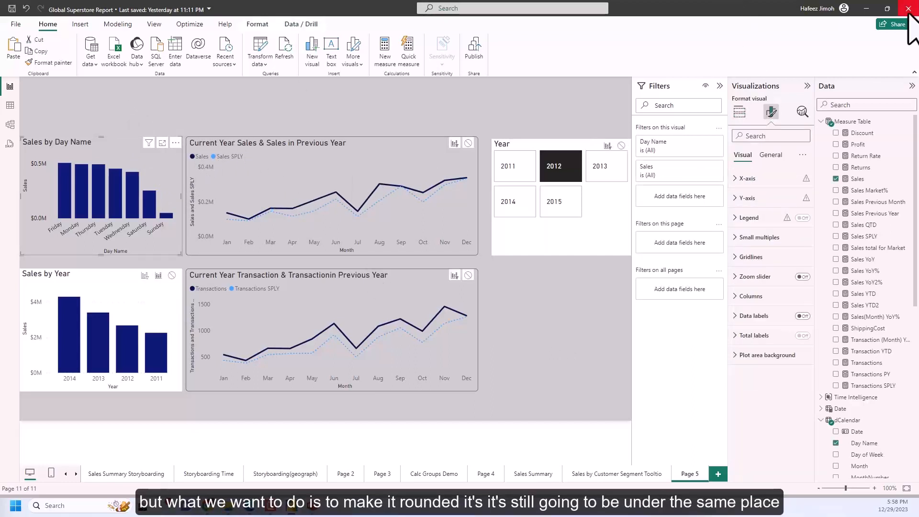
{"action": "left_click", "coordinate": [771, 155]}
{"action": "left_click", "coordinate": [761, 217]}
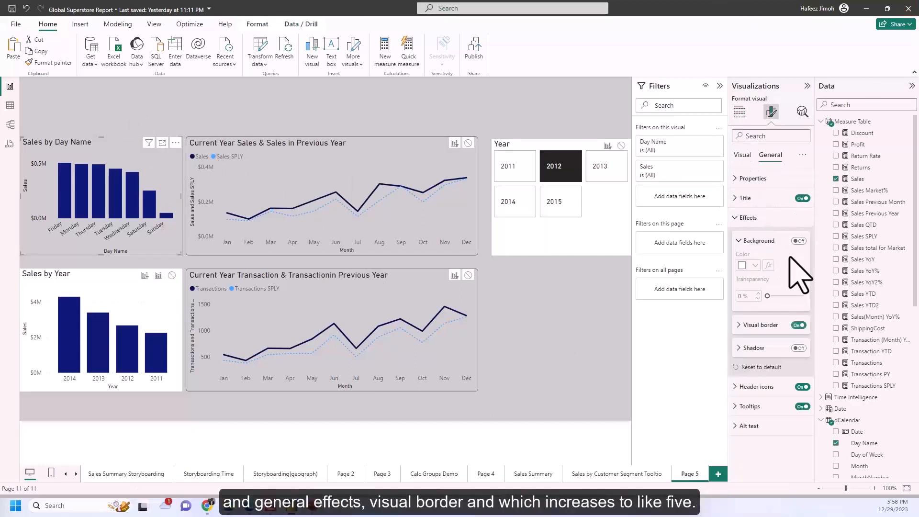
{"action": "left_click", "coordinate": [769, 328]}
{"action": "left_click", "coordinate": [758, 376]}
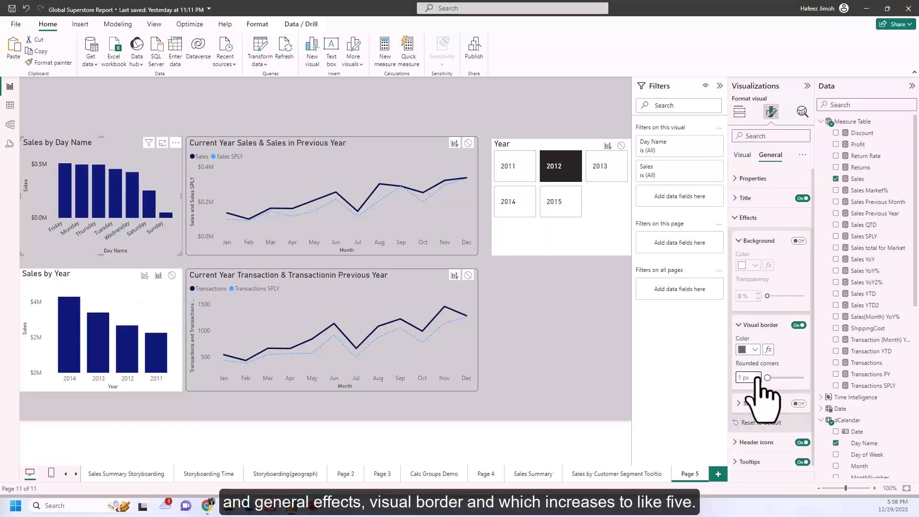
{"action": "left_click", "coordinate": [758, 376]}
{"action": "left_click", "coordinate": [758, 375]}
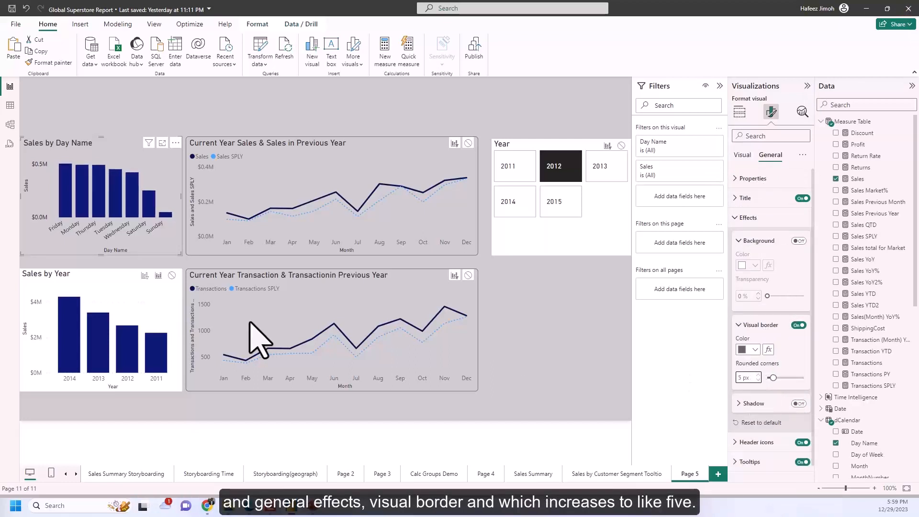
{"action": "left_click", "coordinate": [196, 130]}
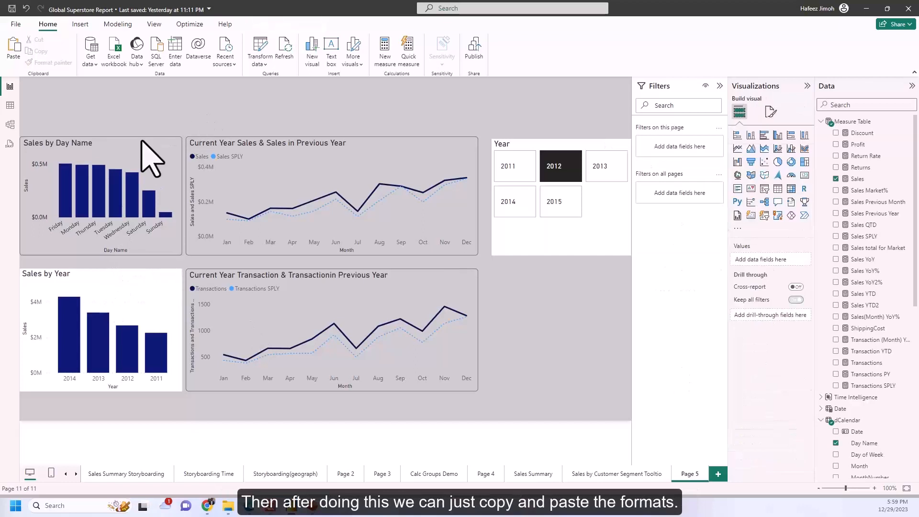
Copy the formatting of the Sales by Day Name chart to the Sales by Year chart with Format painter.
{"action": "left_click", "coordinate": [169, 184]}
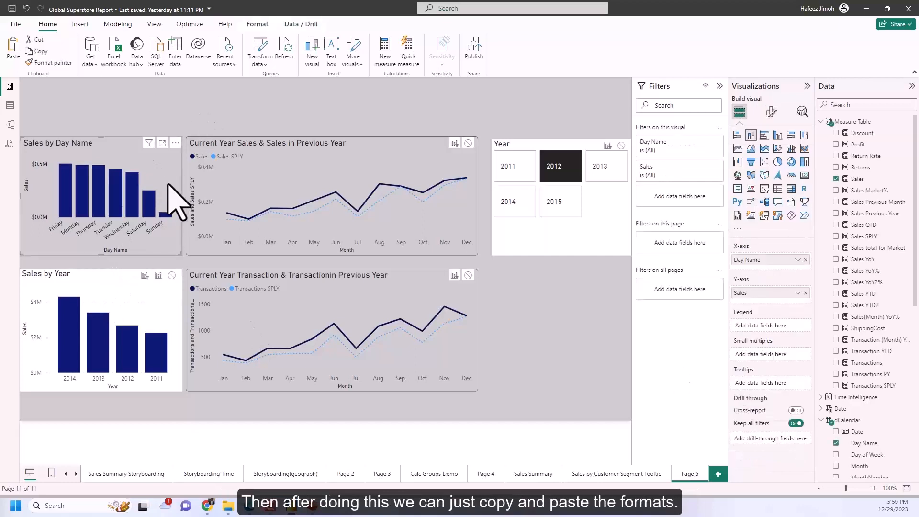
{"action": "left_click", "coordinate": [59, 65]}
{"action": "left_click", "coordinate": [178, 303]}
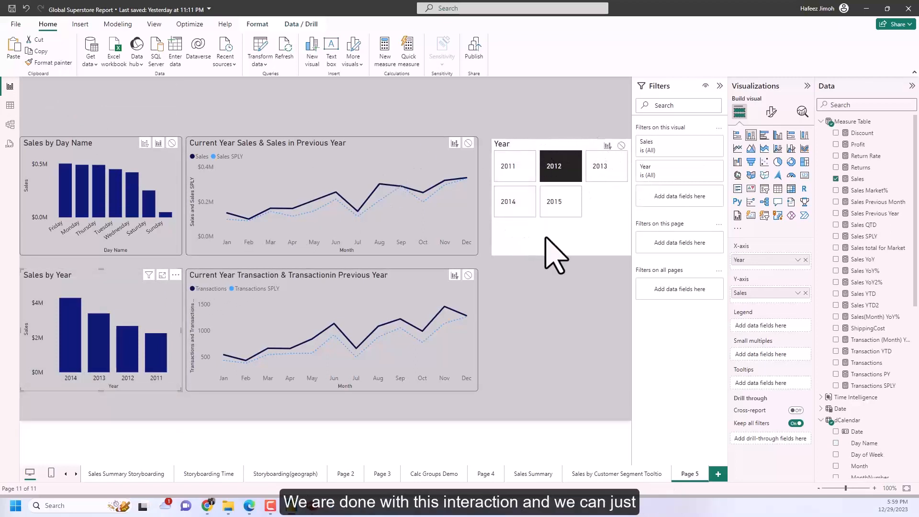
Turn off Edit interactions and move the Year slicer slightly closer to the sales trend chart.
{"action": "left_click", "coordinate": [615, 227]}
{"action": "left_click", "coordinate": [249, 24]}
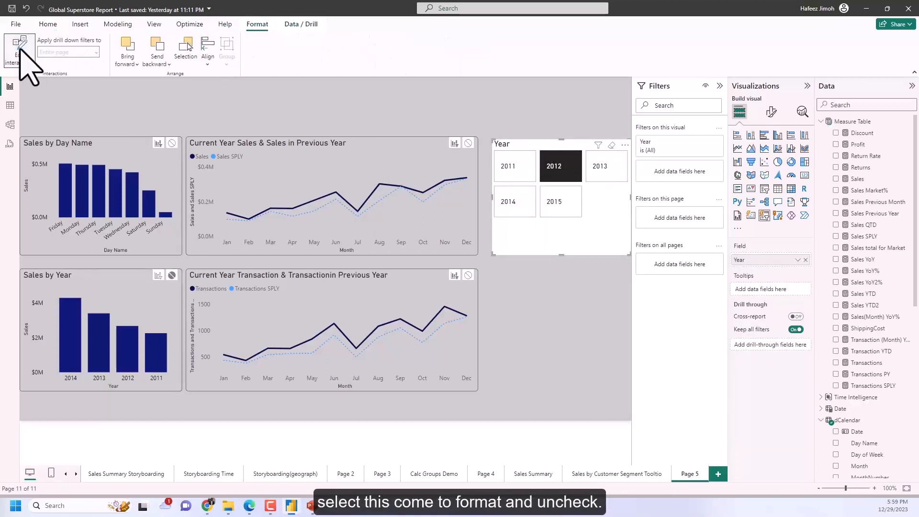
{"action": "left_click", "coordinate": [579, 405]}
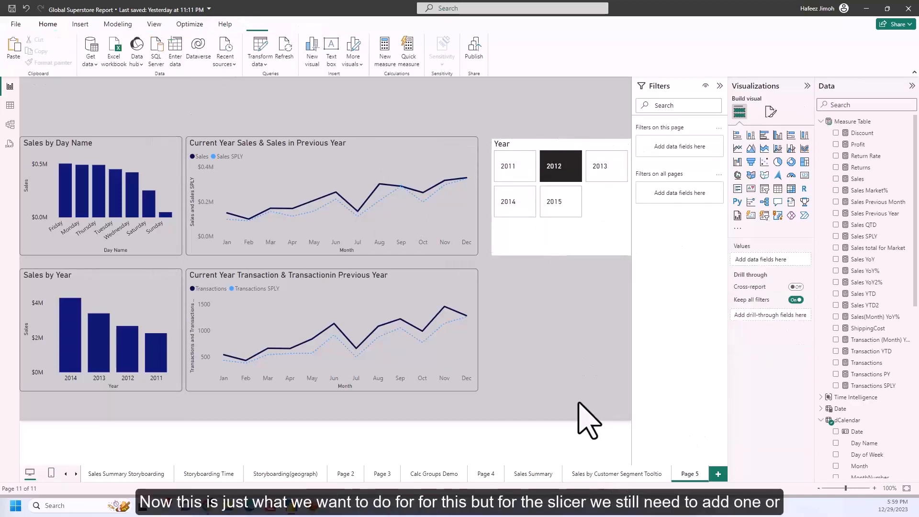
{"action": "left_click", "coordinate": [579, 236]}
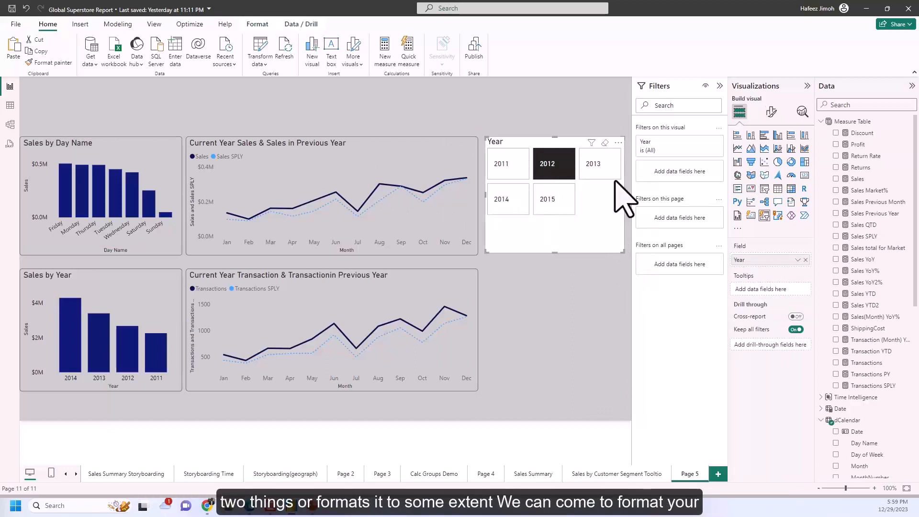
Examine the Year slicer's formatting options for selection, shape, layout, callout values and buttons.
{"action": "left_click", "coordinate": [771, 113]}
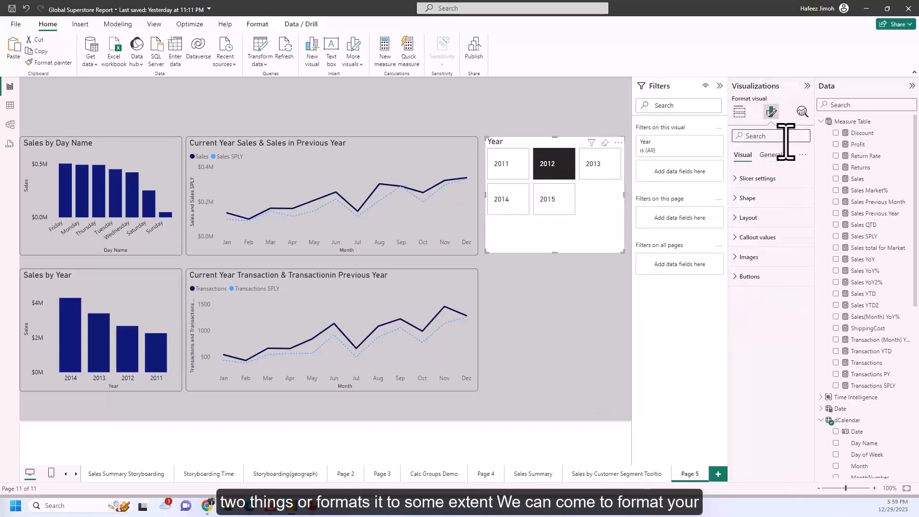
{"action": "left_click", "coordinate": [776, 179]}
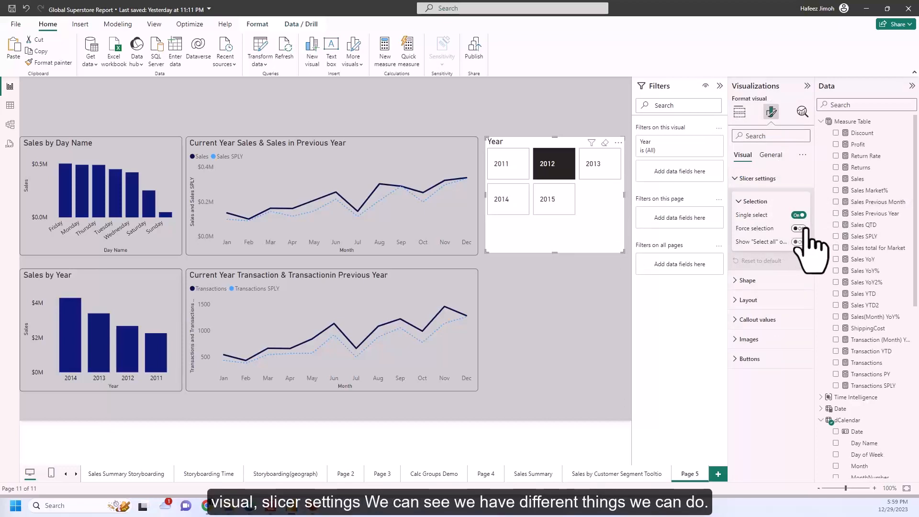
{"action": "left_click", "coordinate": [789, 284]}
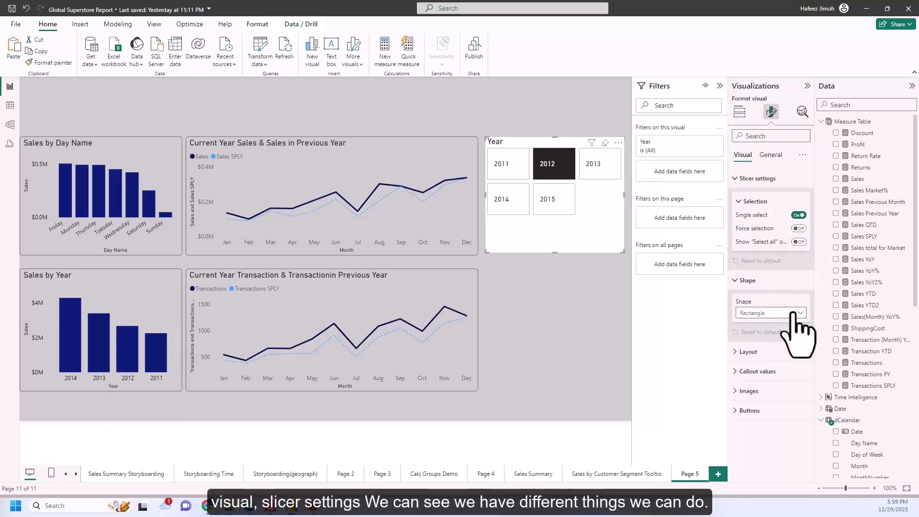
{"action": "left_click", "coordinate": [796, 314]}
{"action": "left_click", "coordinate": [798, 324]}
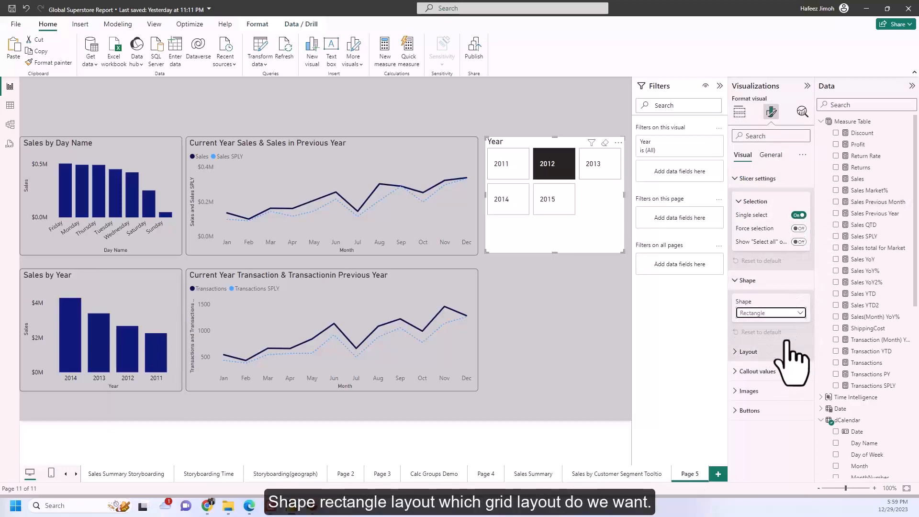
{"action": "left_click", "coordinate": [789, 351]}
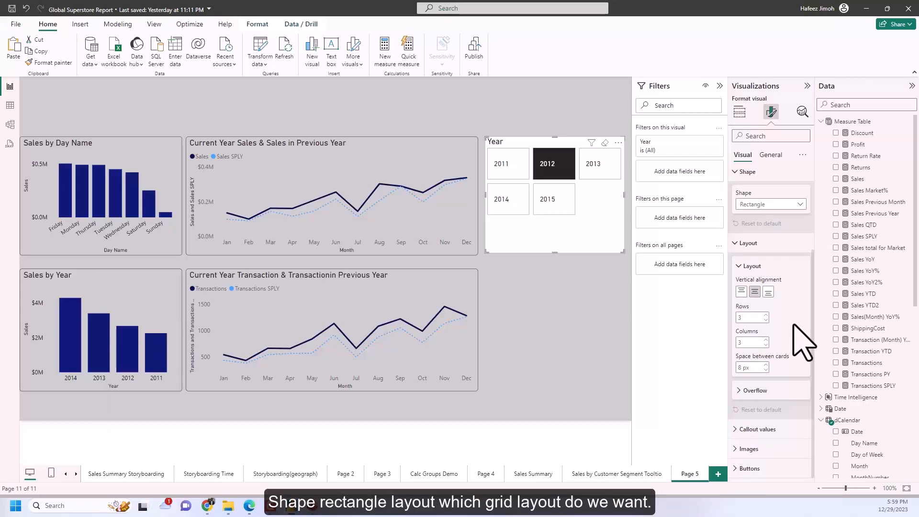
{"action": "left_click", "coordinate": [778, 430]}
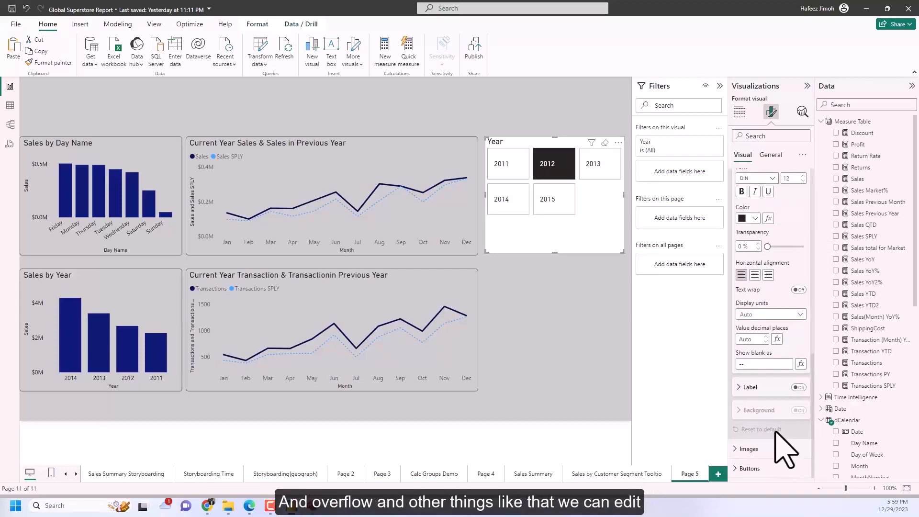
{"action": "left_click", "coordinate": [770, 470]}
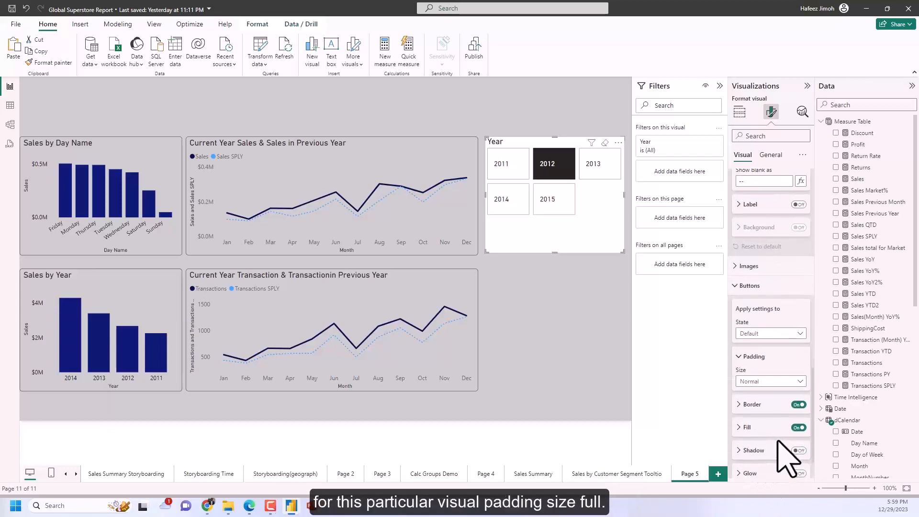
{"action": "scroll", "coordinate": [797, 388], "scroll_direction": "down", "scroll_amount": 1}
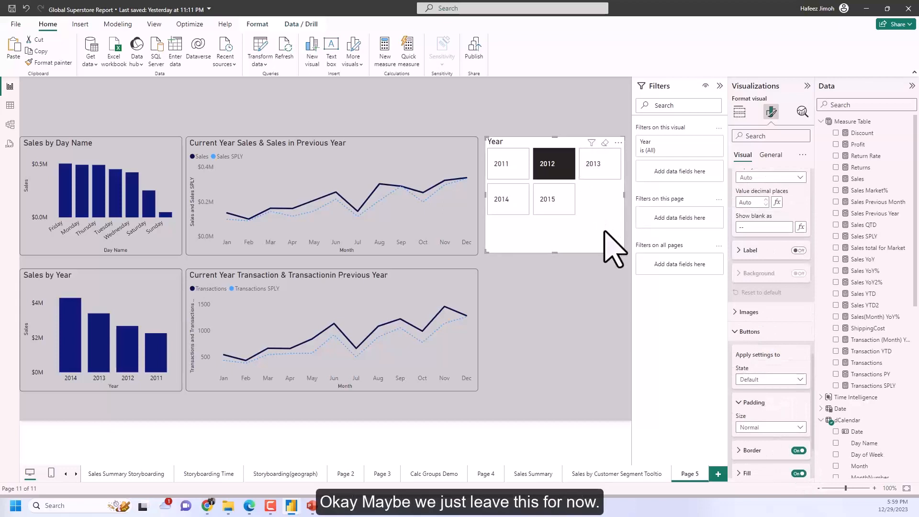
Narrow the Year slicer slightly and test it with 2015, 2014 and 2012, ending on 2015.
{"action": "left_click_drag", "start_coordinate": [613, 249], "coordinate": [617, 254]}
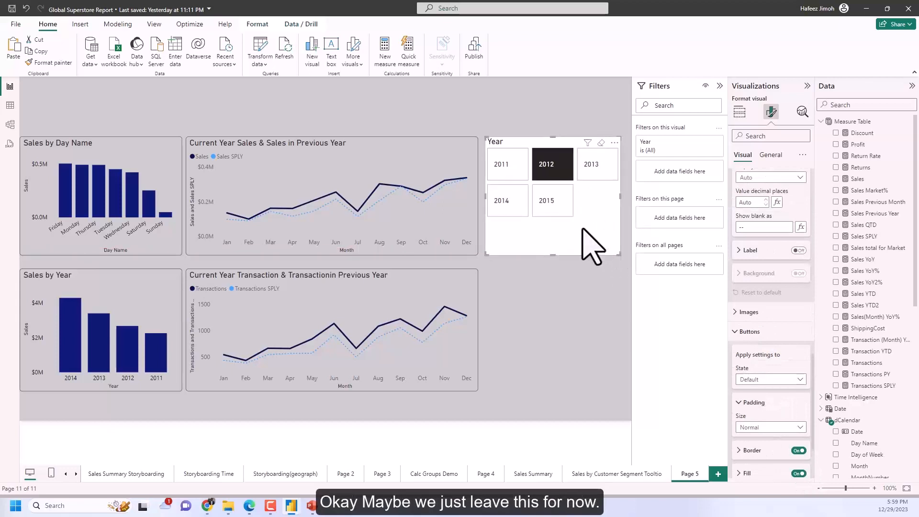
{"action": "left_click", "coordinate": [558, 208]}
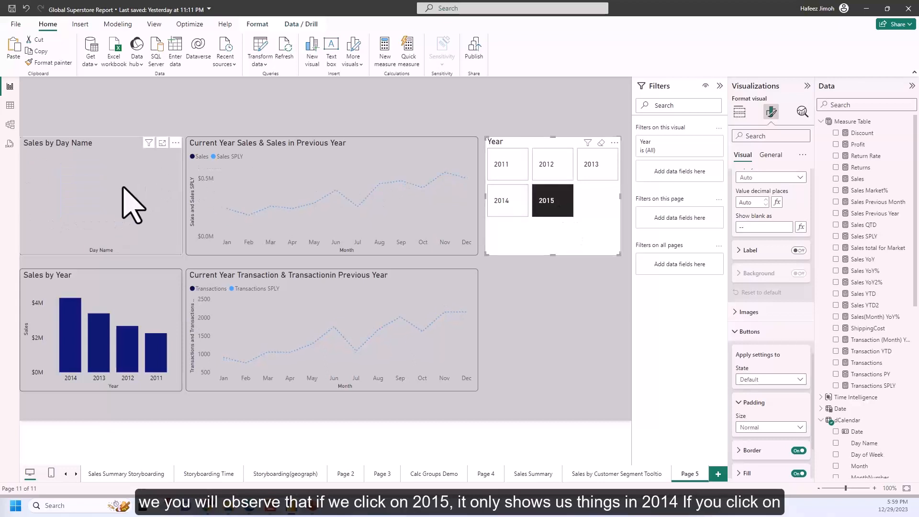
{"action": "left_click", "coordinate": [514, 206]}
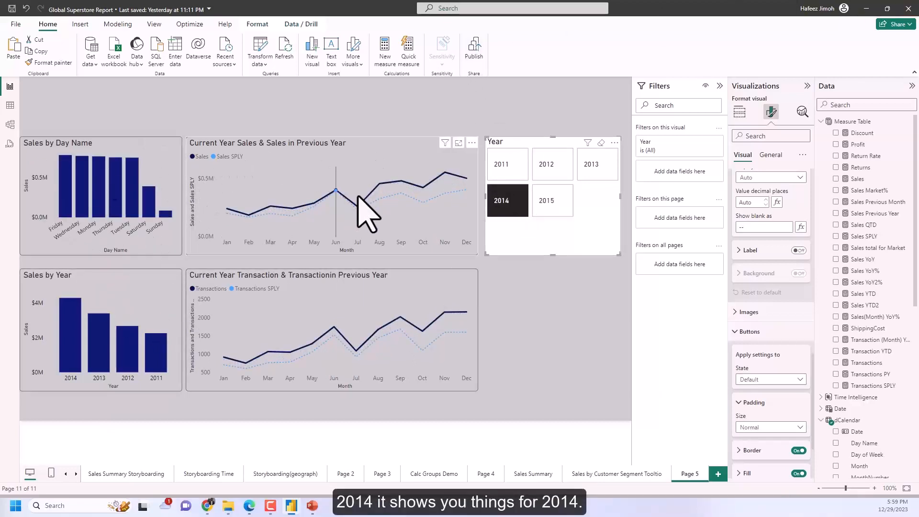
{"action": "left_click", "coordinate": [550, 201]}
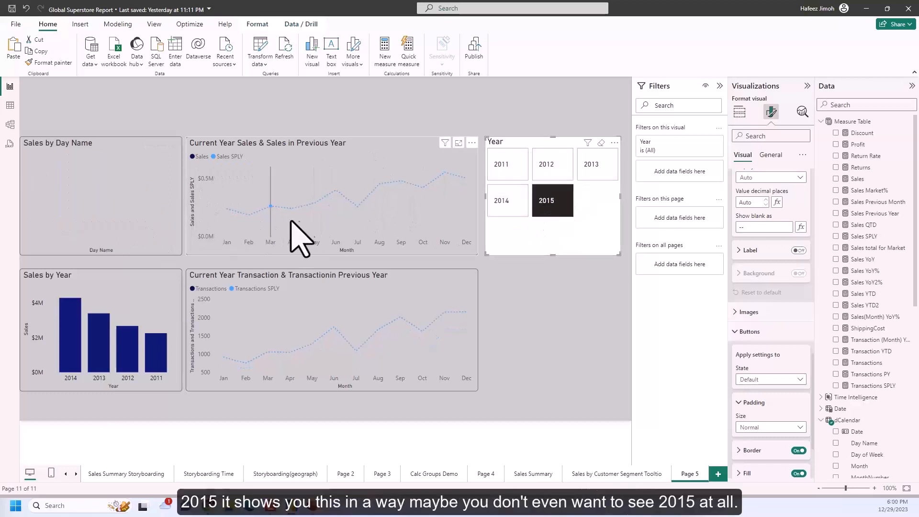
{"action": "left_click", "coordinate": [501, 206]}
{"action": "left_click", "coordinate": [547, 170]}
{"action": "left_click", "coordinate": [546, 205]}
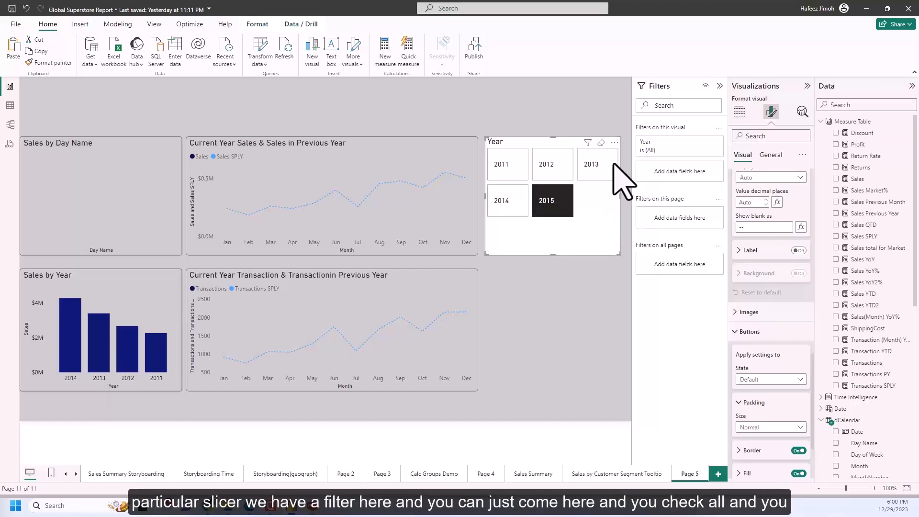
Exclude 2015 from the Year slicer with a visual-level basic filter and make the slicer slightly smaller.
{"action": "left_click", "coordinate": [705, 142]}
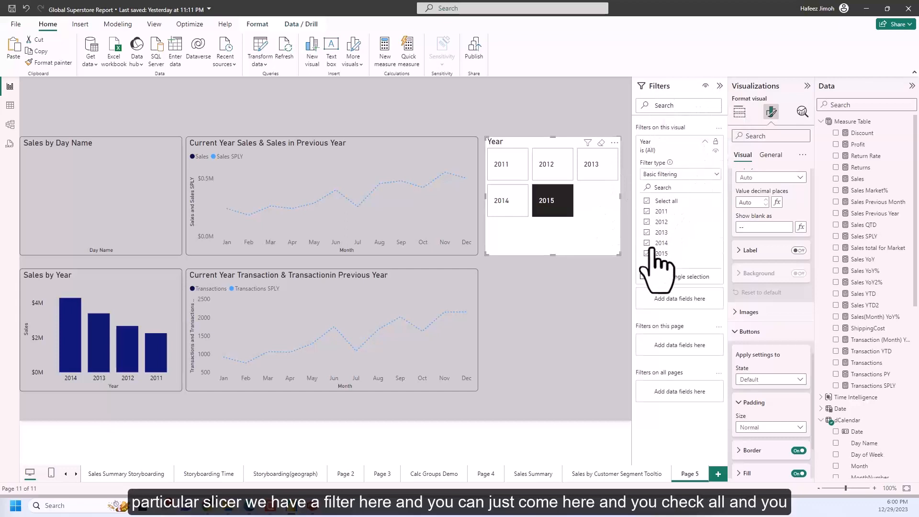
{"action": "left_click", "coordinate": [647, 254]}
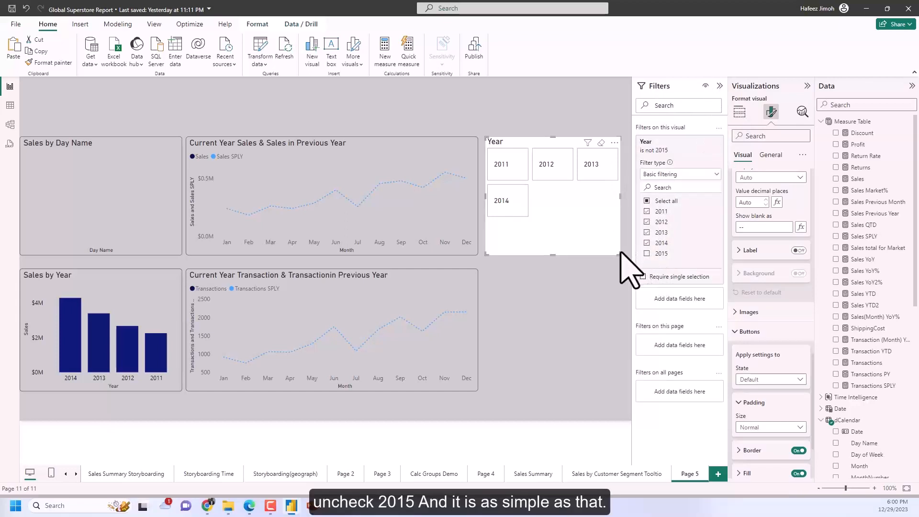
{"action": "mouse_move", "coordinate": [617, 245]}
{"action": "left_mouse_down"}
{"action": "mouse_move", "coordinate": [611, 222]}
{"action": "mouse_move", "coordinate": [585, 207]}
{"action": "mouse_move", "coordinate": [601, 217]}
{"action": "mouse_move", "coordinate": [605, 249]}
{"action": "left_mouse_up"}
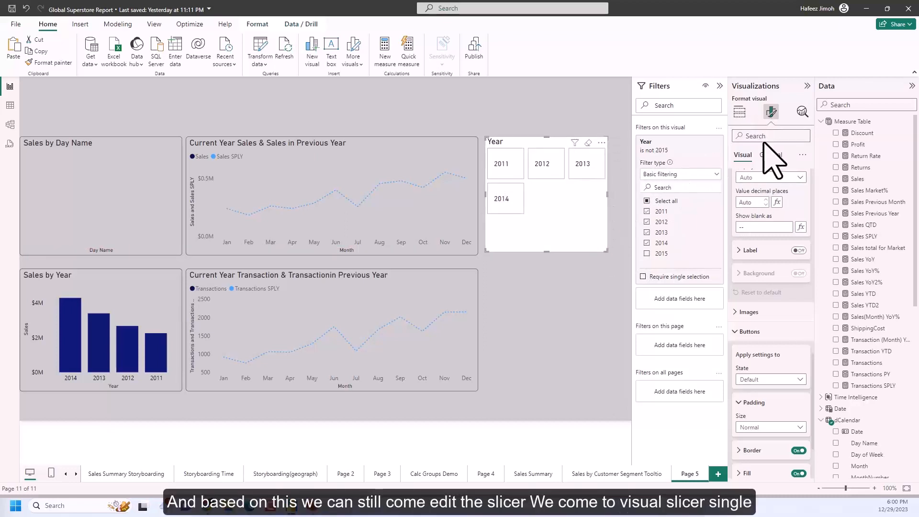
Look through the Year slicer's selection, shape and layout settings and the available callout value states.
{"action": "left_click", "coordinate": [770, 155]}
{"action": "left_click", "coordinate": [746, 155]}
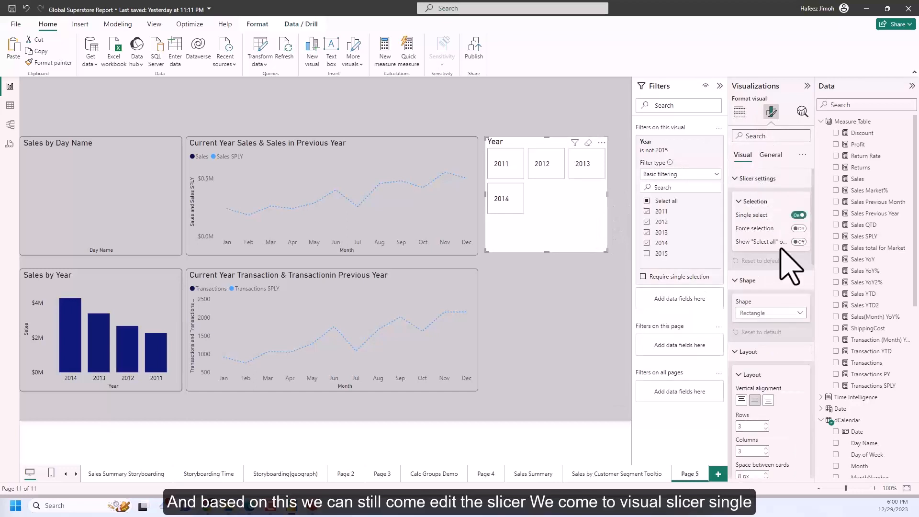
{"action": "scroll", "coordinate": [785, 301], "scroll_direction": "down", "scroll_amount": 2}
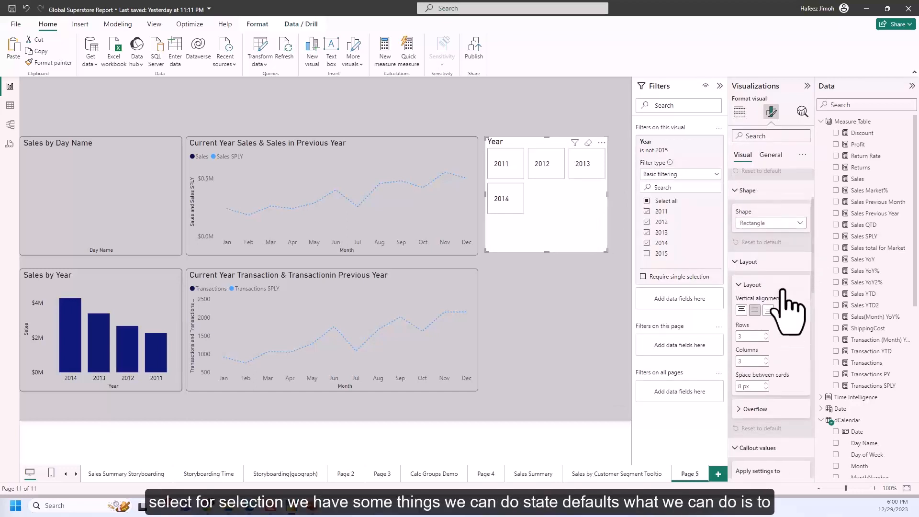
{"action": "scroll", "coordinate": [787, 305], "scroll_direction": "down", "scroll_amount": 4}
{"action": "scroll", "coordinate": [806, 313], "scroll_direction": "down", "scroll_amount": 1}
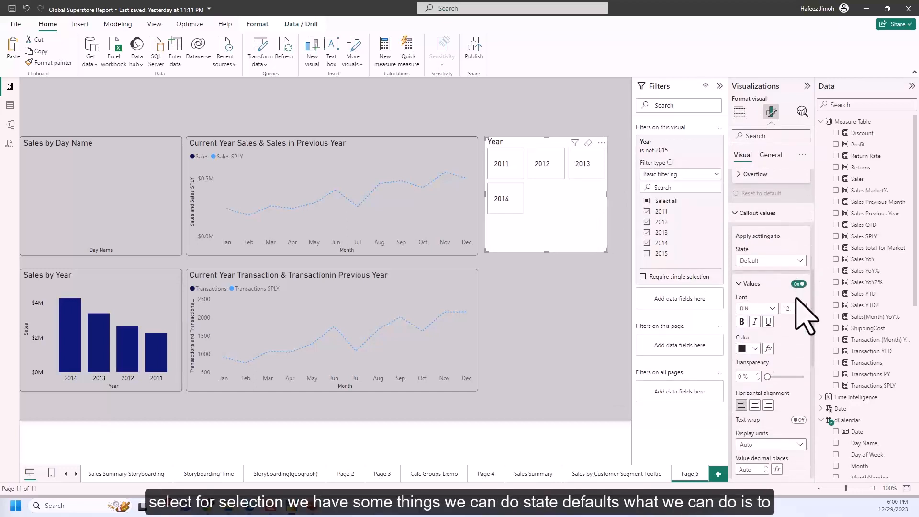
{"action": "left_click", "coordinate": [798, 261]}
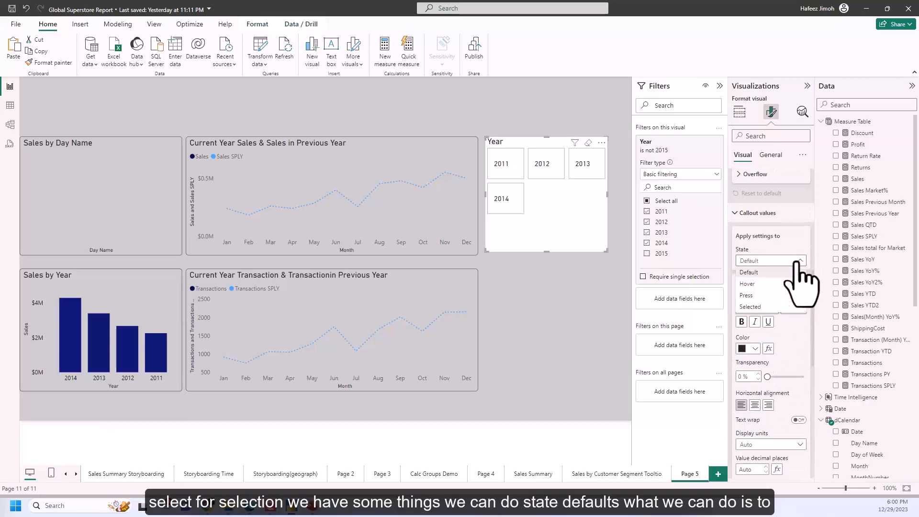
{"action": "left_click", "coordinate": [763, 249]}
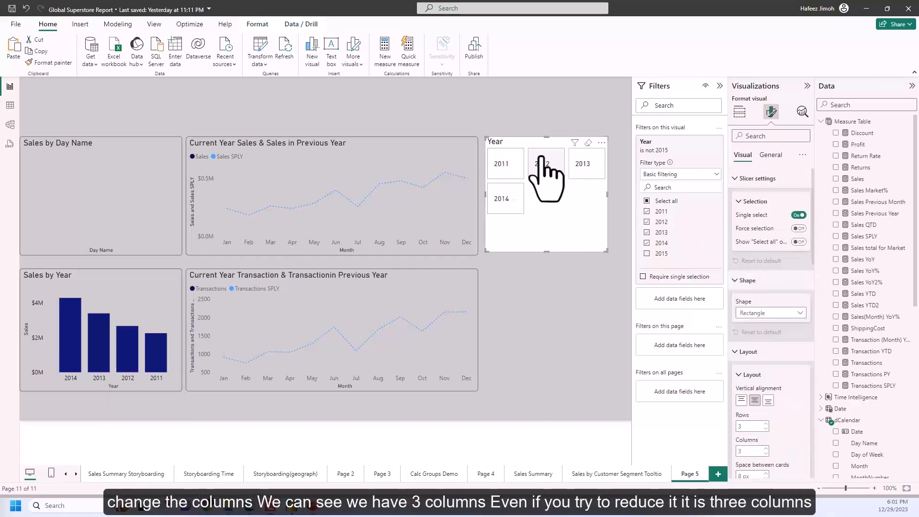
Make the Year slicer slightly smaller and reduce its layout to 1 column.
{"action": "mouse_move", "coordinate": [607, 250]}
{"action": "left_mouse_down"}
{"action": "mouse_move", "coordinate": [544, 256]}
{"action": "mouse_move", "coordinate": [602, 248]}
{"action": "left_mouse_up"}
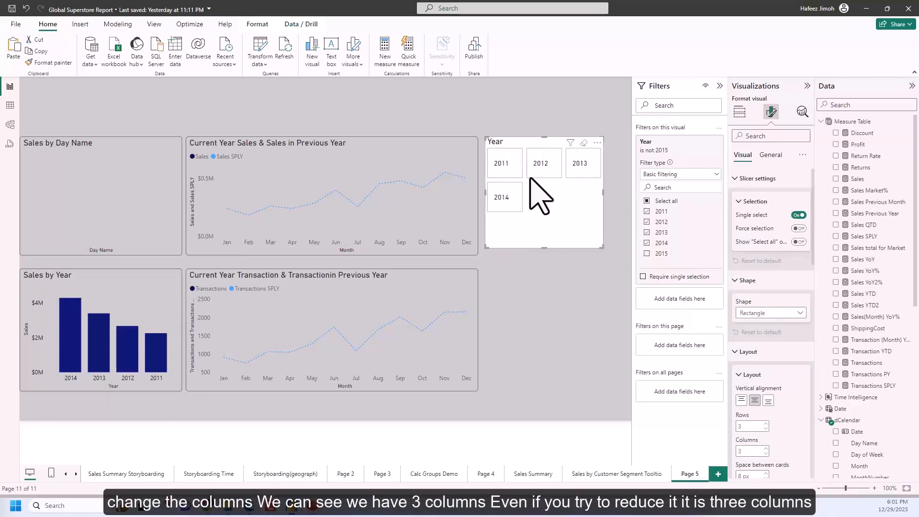
{"action": "scroll", "coordinate": [778, 249], "scroll_direction": "down", "scroll_amount": 3}
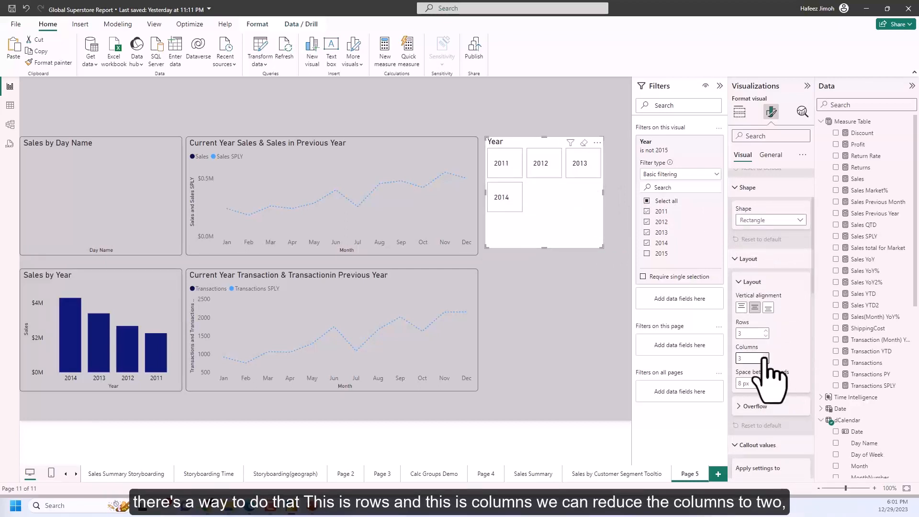
{"action": "left_click", "coordinate": [765, 356]}
{"action": "left_click", "coordinate": [766, 361]}
{"action": "left_click", "coordinate": [766, 361]}
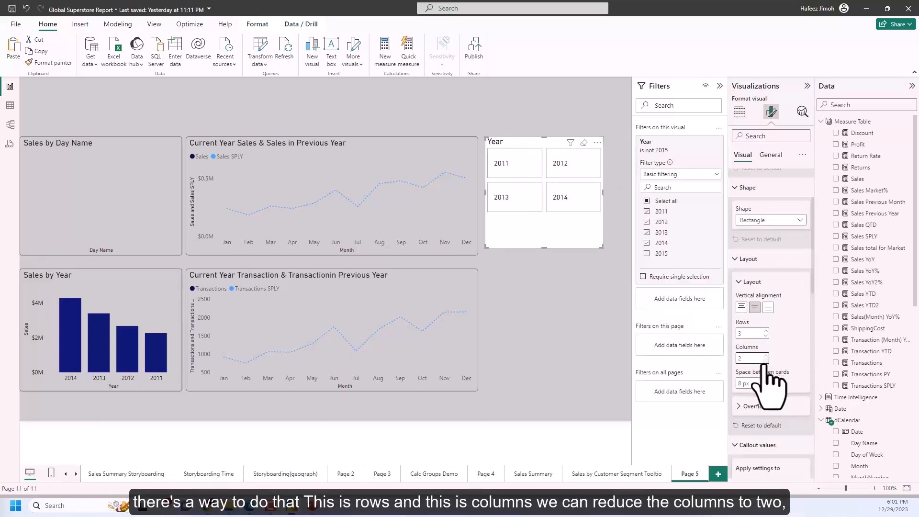
{"action": "left_click", "coordinate": [766, 360]}
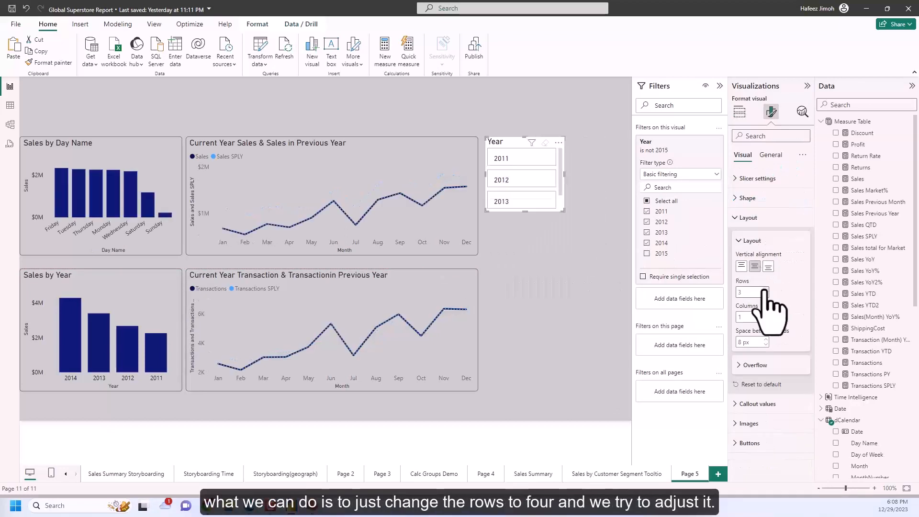
Set the Year slicer's layout to 4 rows and enlarge the slicer to fit all four year buttons.
{"action": "left_click", "coordinate": [766, 289]}
{"action": "left_click_drag", "start_coordinate": [563, 209], "coordinate": [566, 236]}
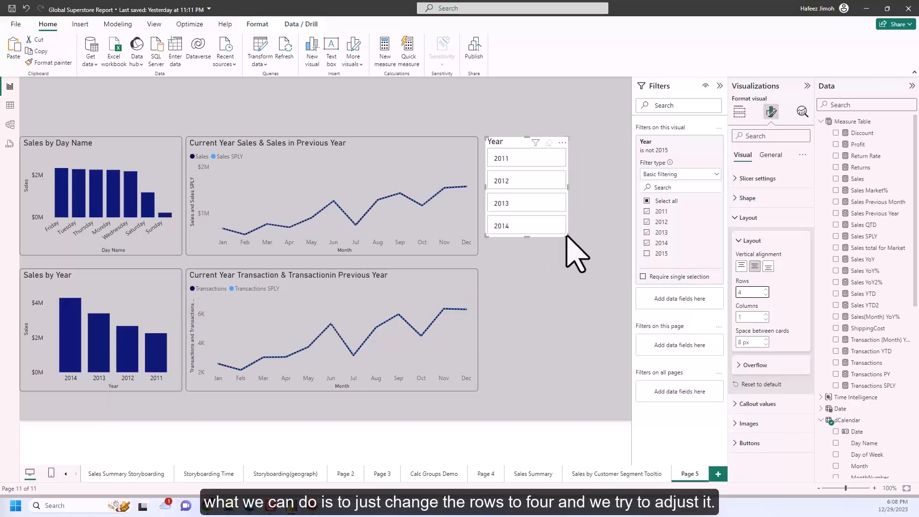
{"action": "left_click", "coordinate": [573, 244]}
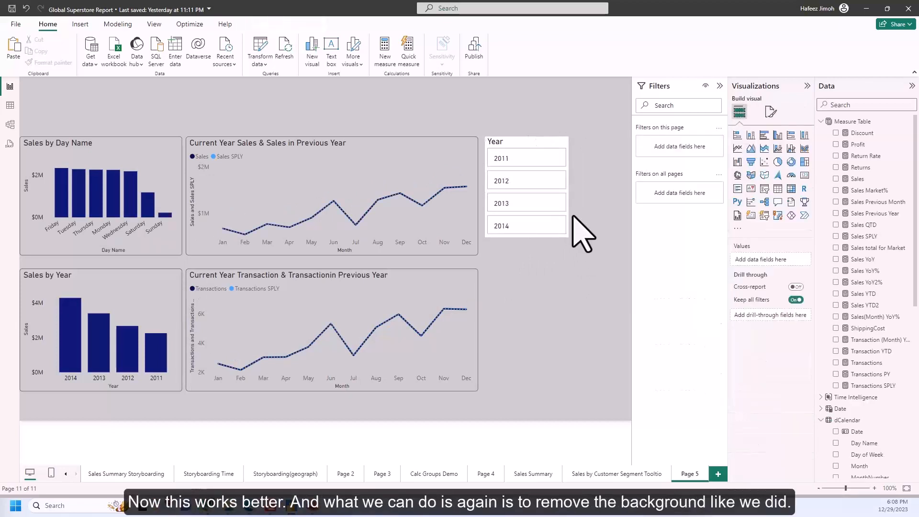
Turn off the Year slicer's background effect.
{"action": "left_click", "coordinate": [567, 201]}
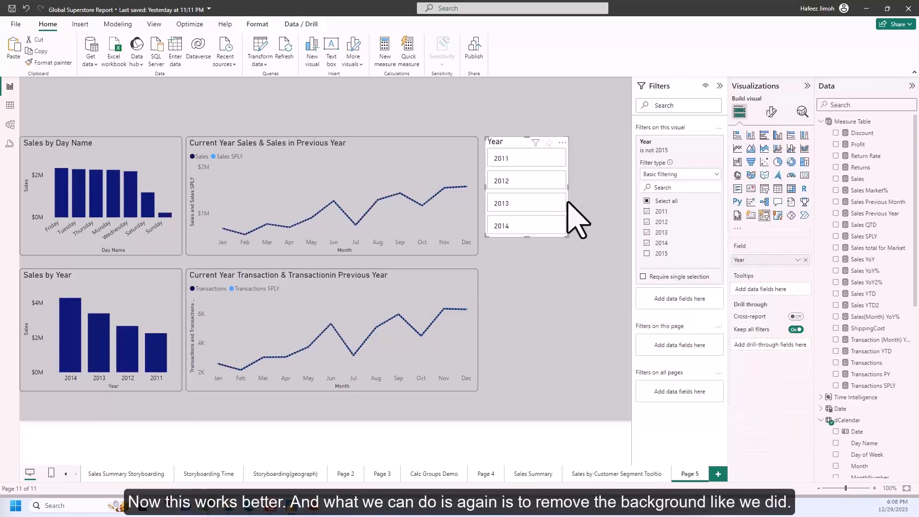
{"action": "left_click", "coordinate": [771, 112]}
{"action": "left_click", "coordinate": [770, 155]}
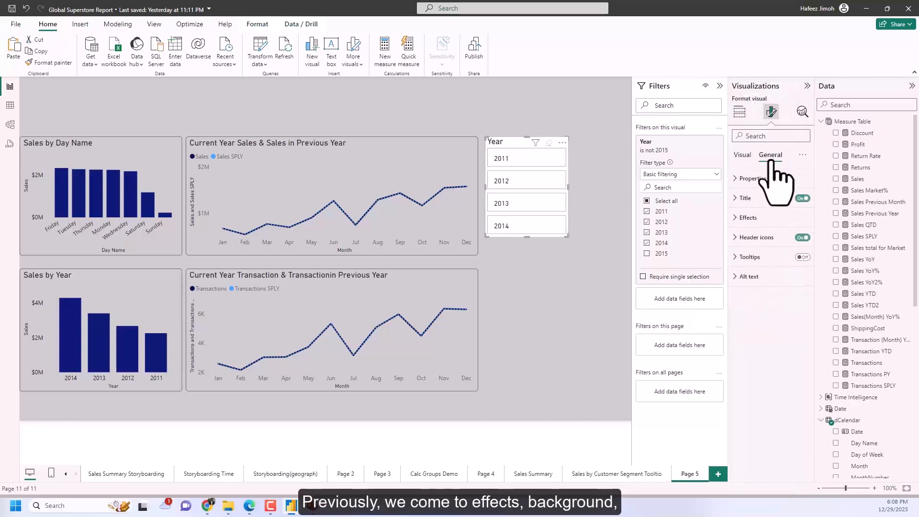
{"action": "left_click", "coordinate": [766, 219]}
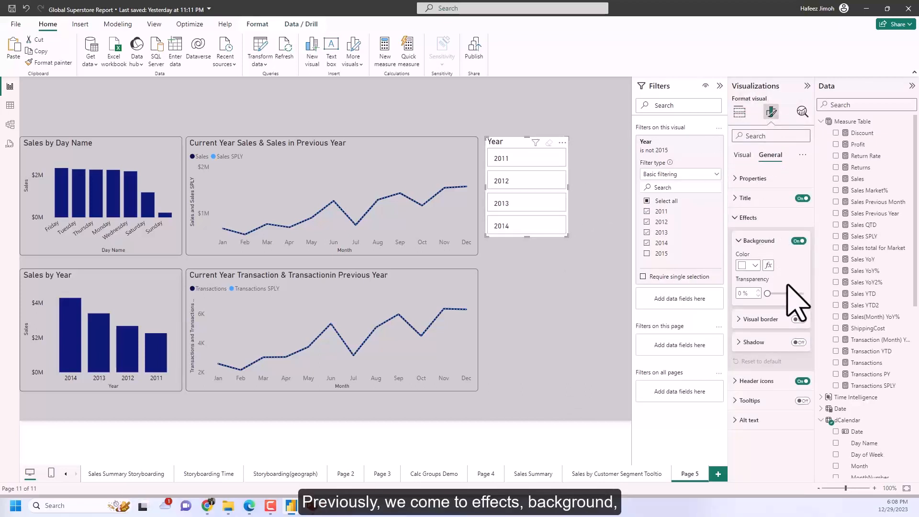
{"action": "left_click", "coordinate": [755, 266]}
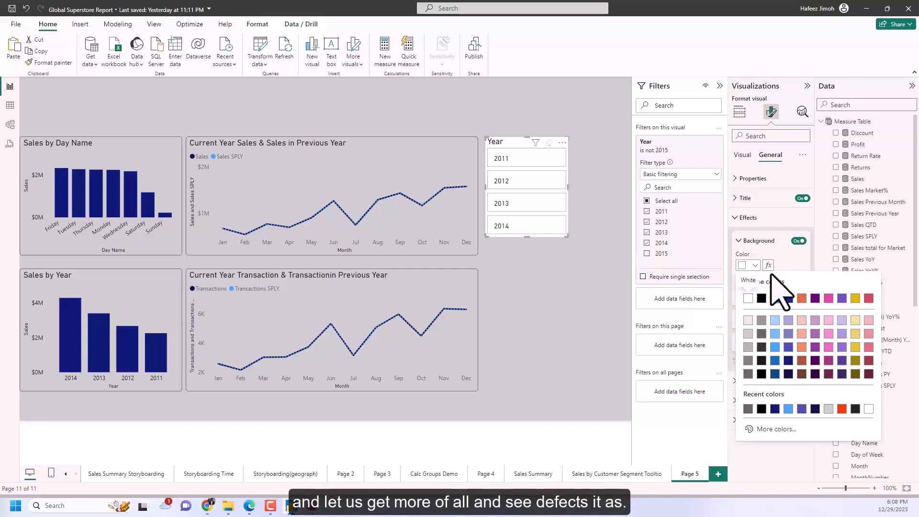
{"action": "left_click", "coordinate": [792, 242]}
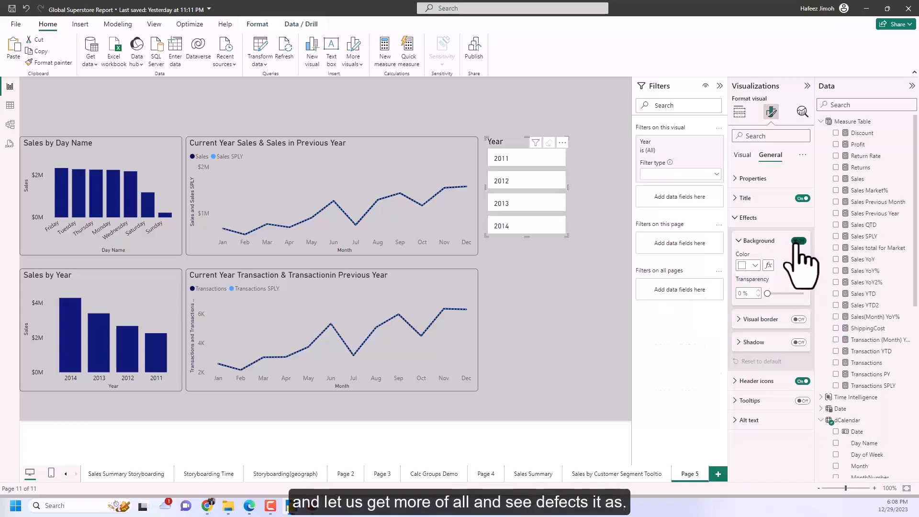
{"action": "left_click", "coordinate": [612, 247]}
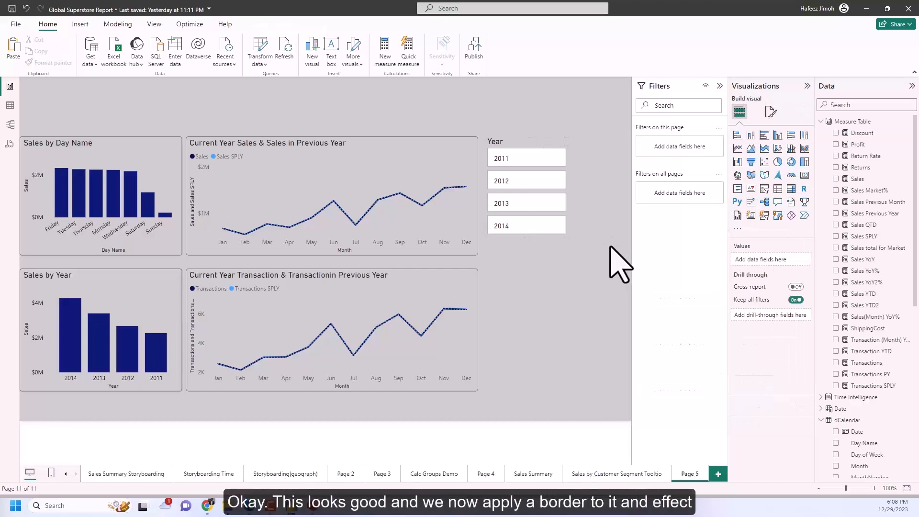
Turn on the Year slicer's visual border and set its color to dark gray.
{"action": "left_click", "coordinate": [565, 232]}
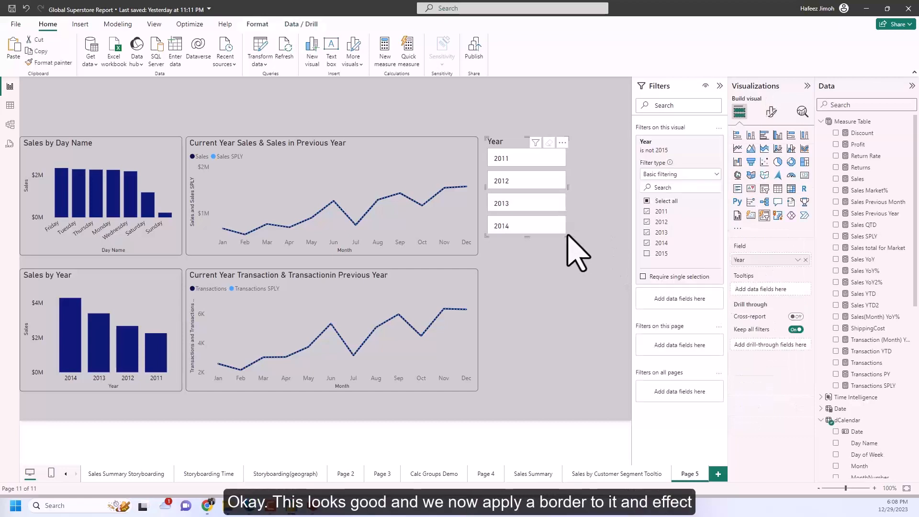
{"action": "left_click", "coordinate": [771, 111]}
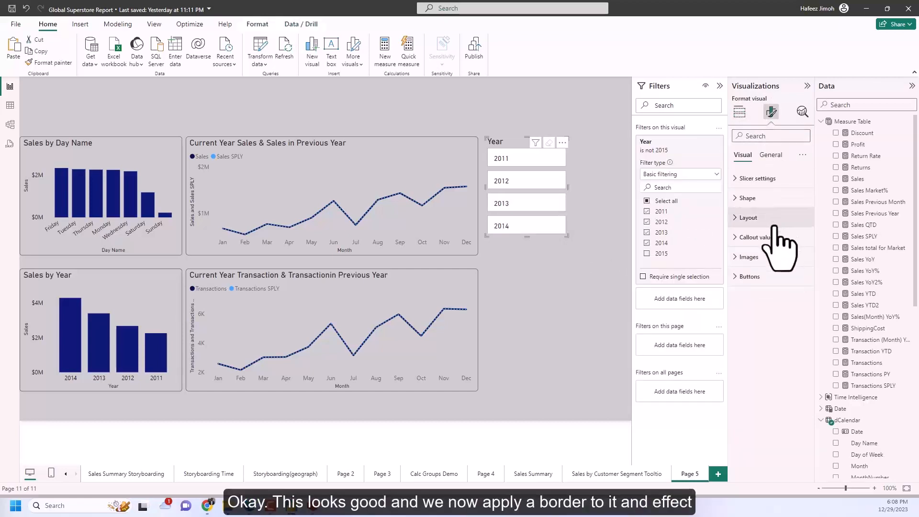
{"action": "left_click", "coordinate": [770, 155]}
{"action": "left_click", "coordinate": [762, 221]}
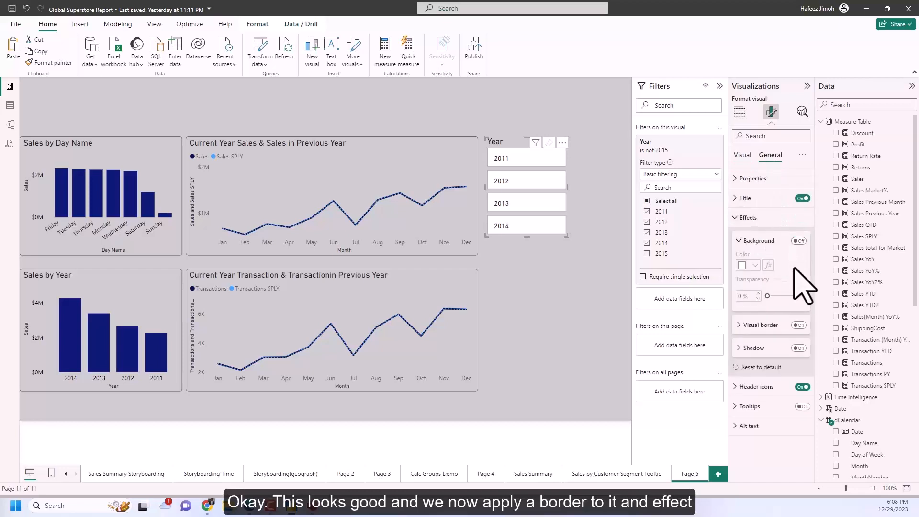
{"action": "left_click", "coordinate": [768, 325]}
{"action": "left_click", "coordinate": [799, 325]}
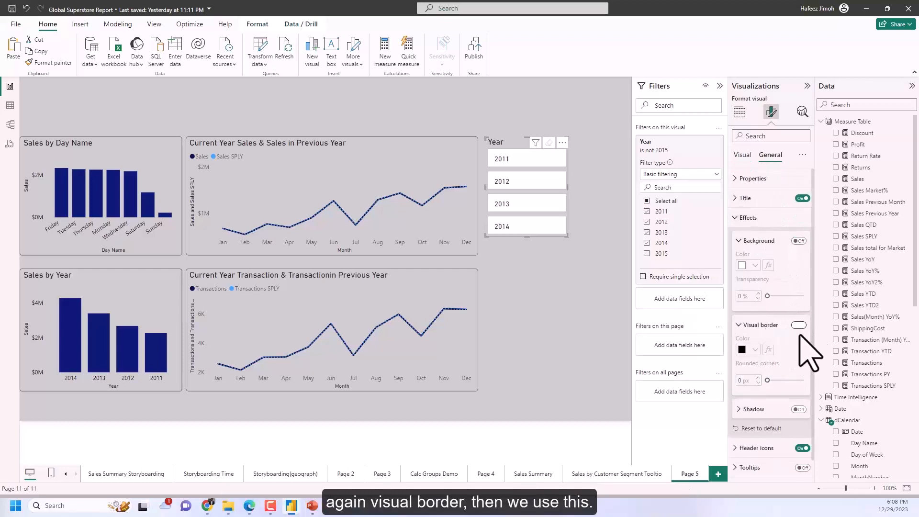
{"action": "left_click", "coordinate": [755, 350]}
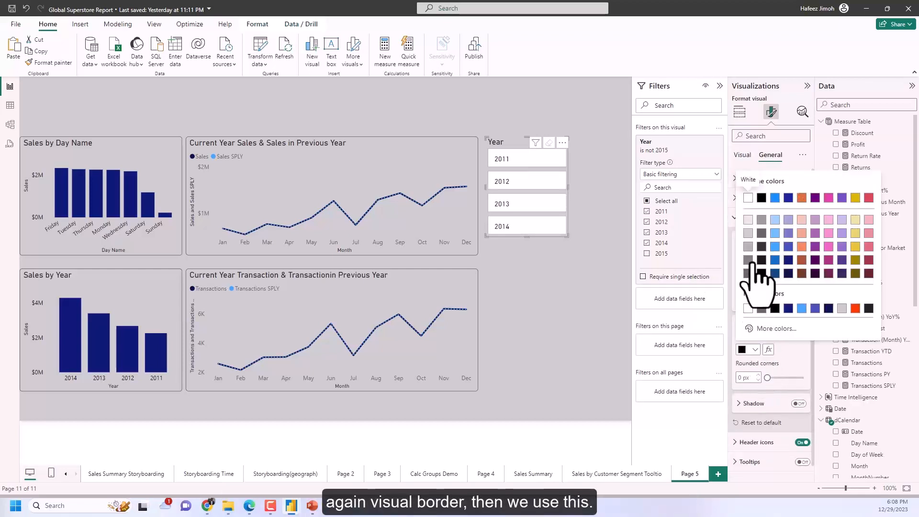
{"action": "left_click", "coordinate": [762, 273]}
{"action": "left_click", "coordinate": [585, 277]}
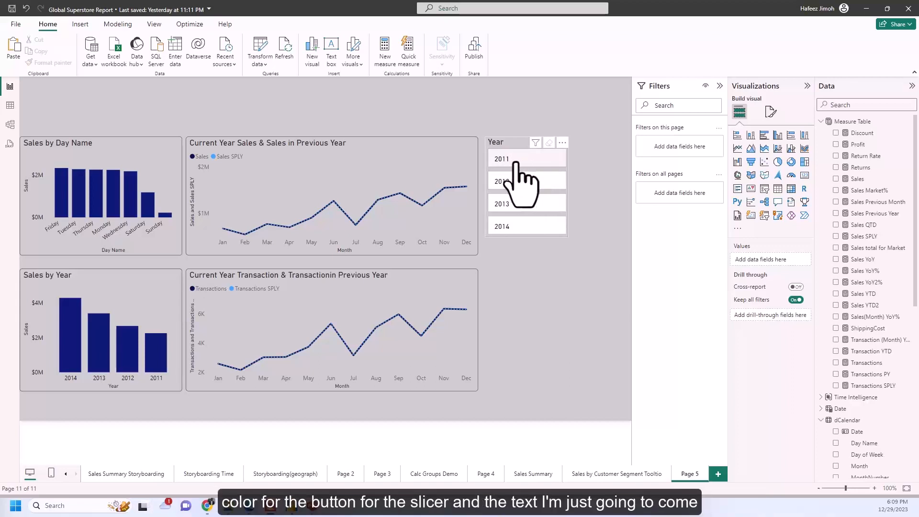
Search the Year slicer's format settings for "color" and set the callout values color to white.
{"action": "left_click", "coordinate": [567, 167]}
{"action": "left_click", "coordinate": [771, 112]}
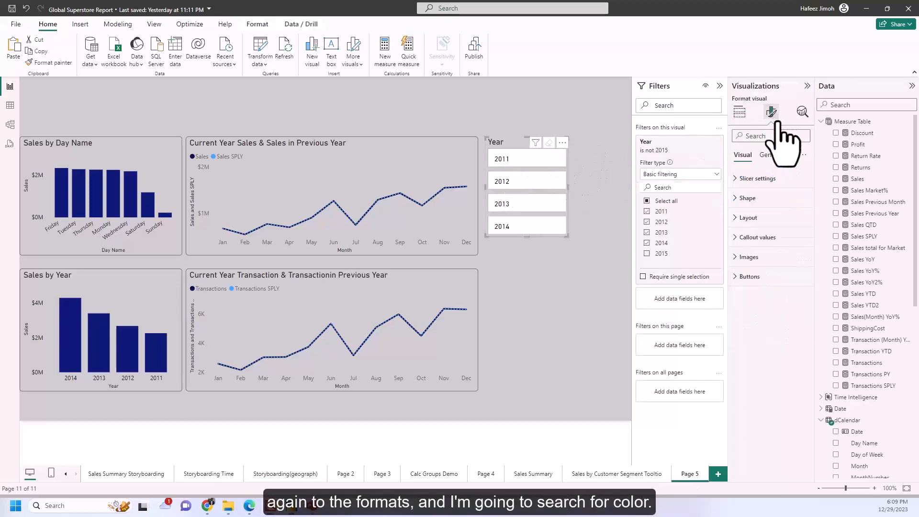
{"action": "type", "text": "co"}
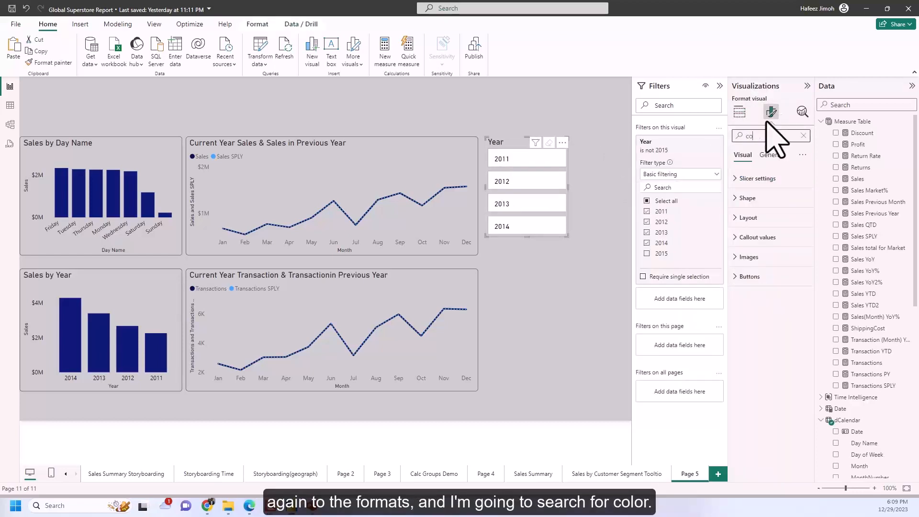
{"action": "type", "text": "lor"}
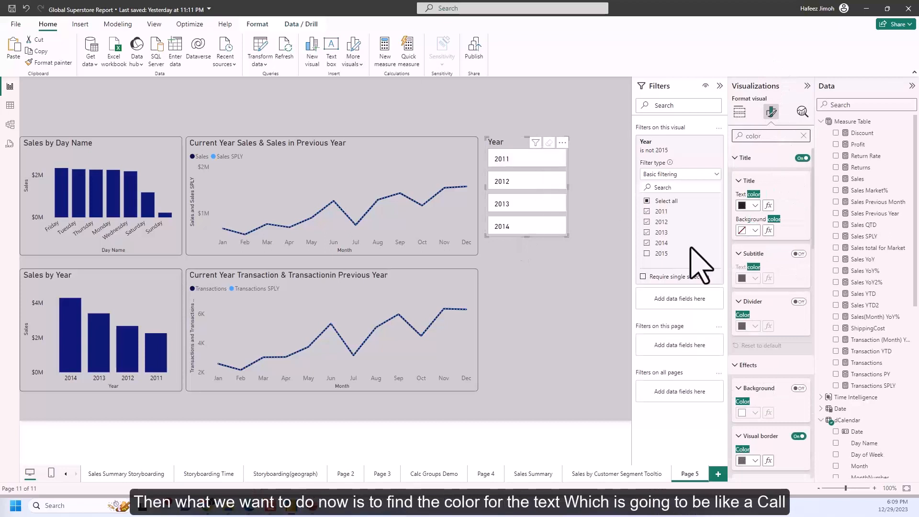
{"action": "scroll", "coordinate": [756, 254], "scroll_direction": "down", "scroll_amount": 1}
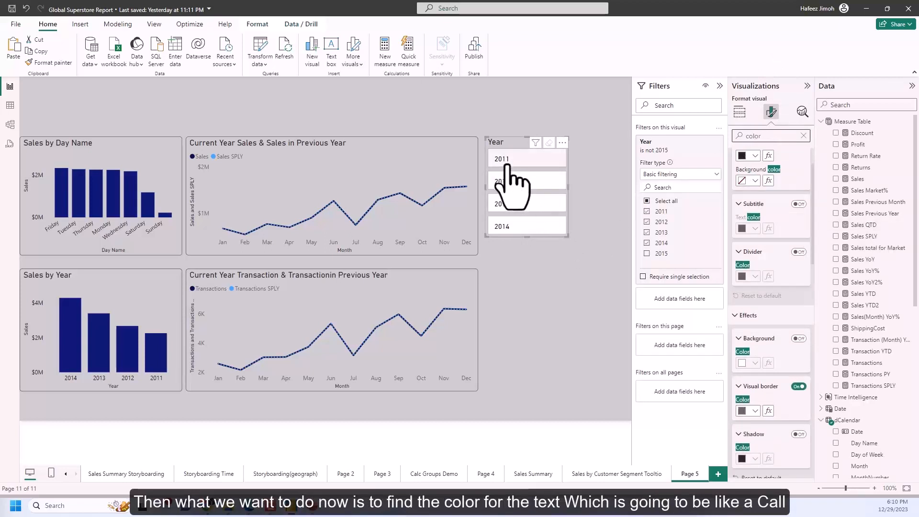
{"action": "scroll", "coordinate": [785, 216], "scroll_direction": "down", "scroll_amount": 5}
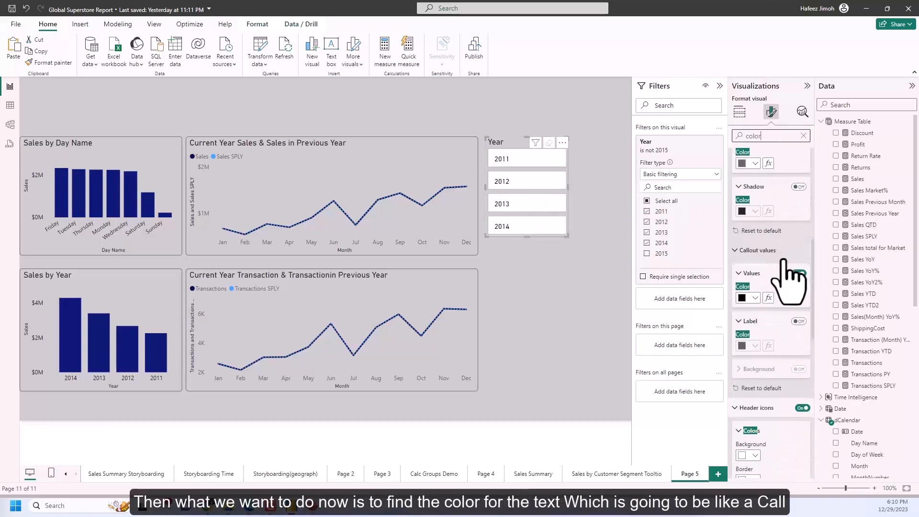
{"action": "left_click", "coordinate": [755, 297]}
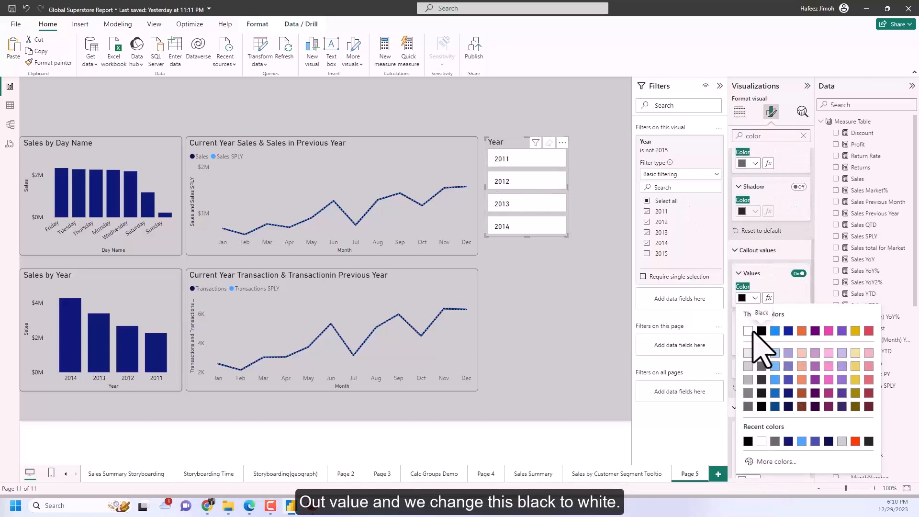
{"action": "left_click", "coordinate": [748, 330]}
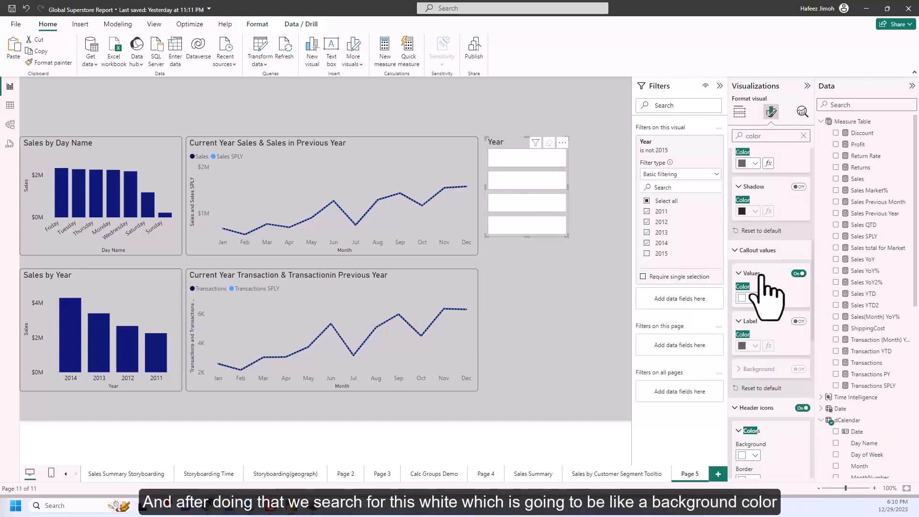
Set the fill color of the Year slicer's buttons to the darkest gray shade of the white theme color.
{"action": "scroll", "coordinate": [766, 287], "scroll_direction": "down", "scroll_amount": 1}
{"action": "scroll", "coordinate": [766, 295], "scroll_direction": "down", "scroll_amount": 1}
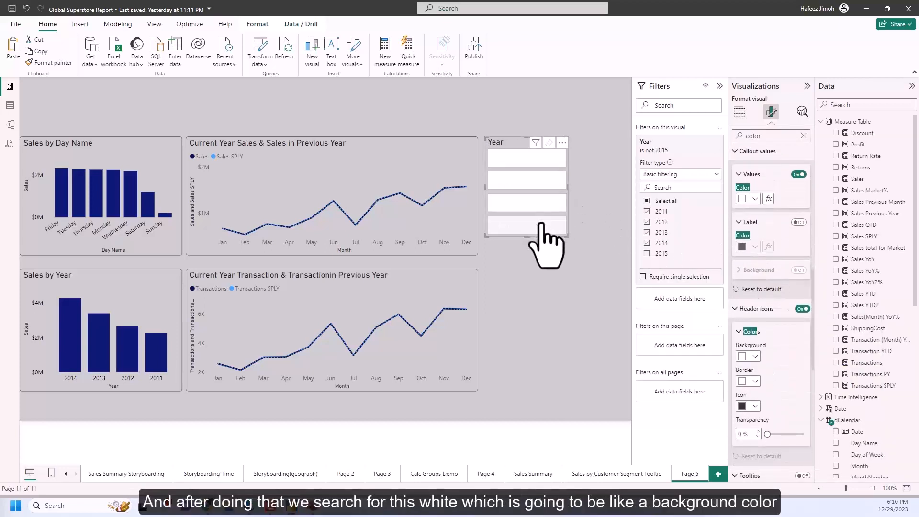
{"action": "scroll", "coordinate": [764, 297], "scroll_direction": "down", "scroll_amount": 5}
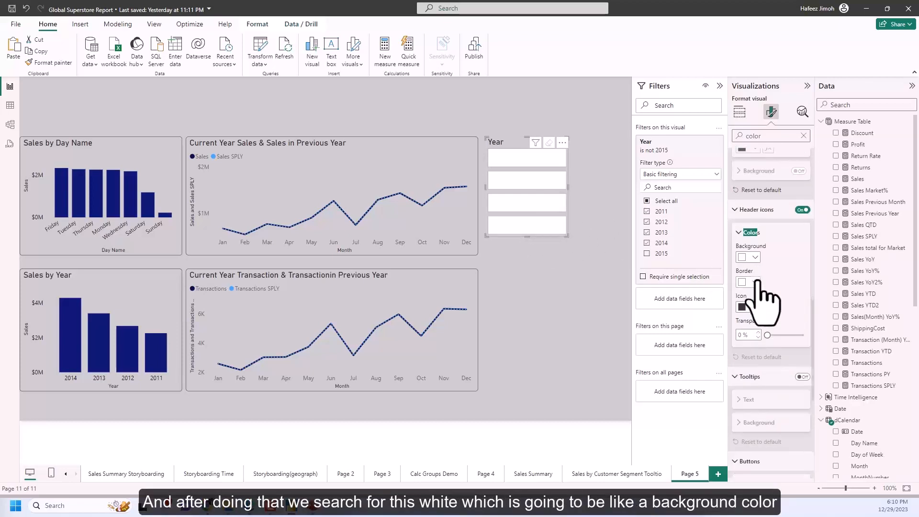
{"action": "scroll", "coordinate": [794, 374], "scroll_direction": "down", "scroll_amount": 2}
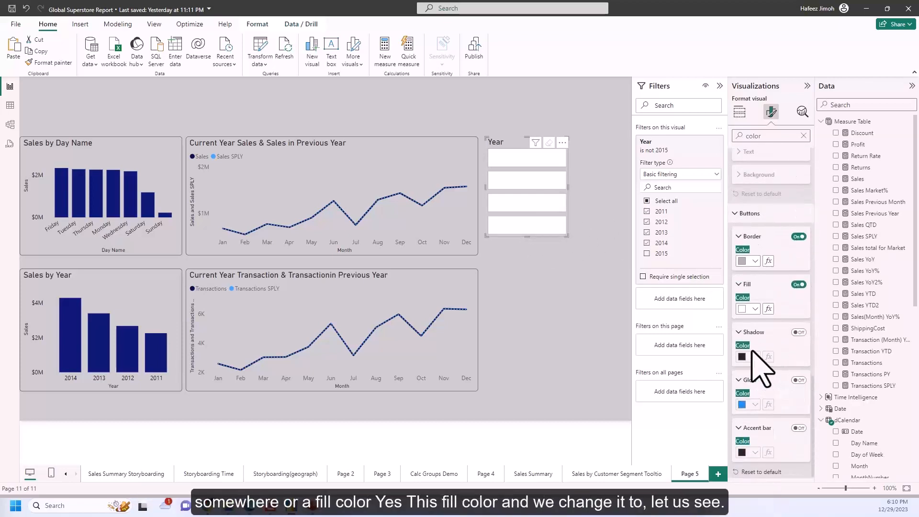
{"action": "left_click", "coordinate": [755, 310]}
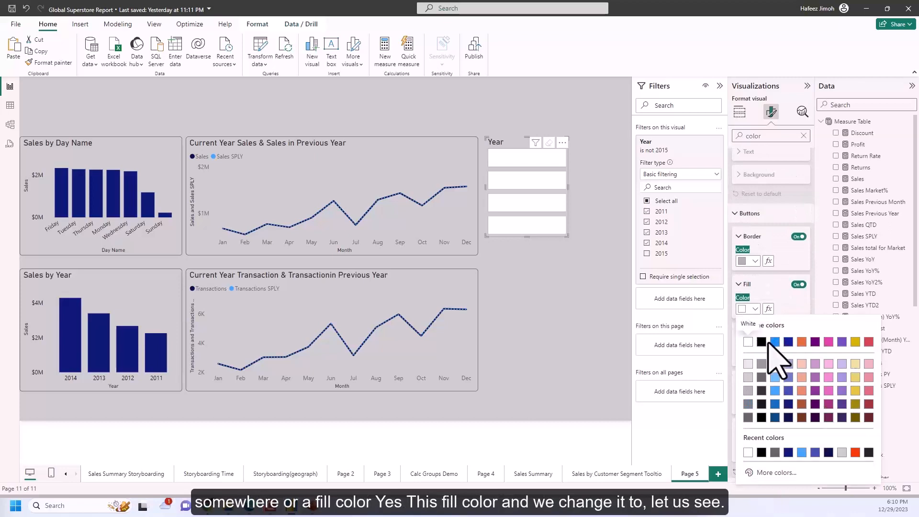
{"action": "left_click", "coordinate": [748, 417]}
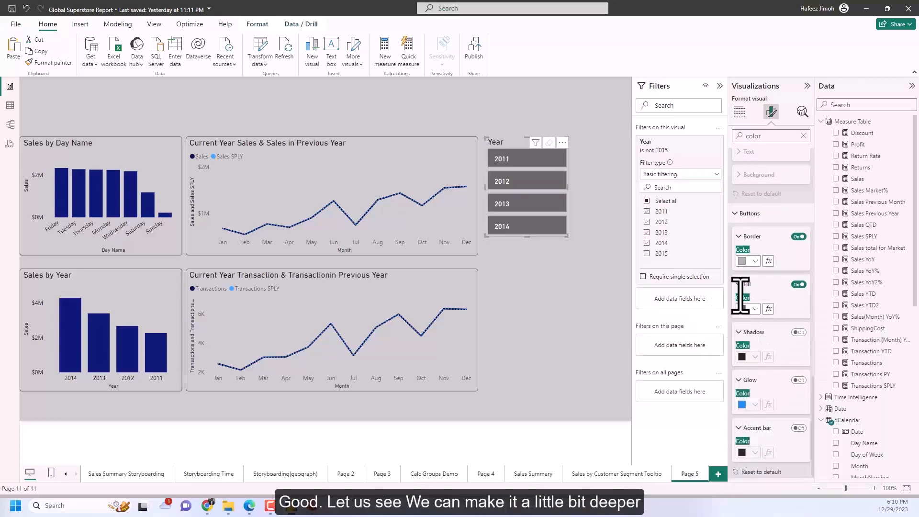
Try a medium gray and a near-black shade of the black theme color as the Year slicer's button fill.
{"action": "left_click", "coordinate": [755, 310]}
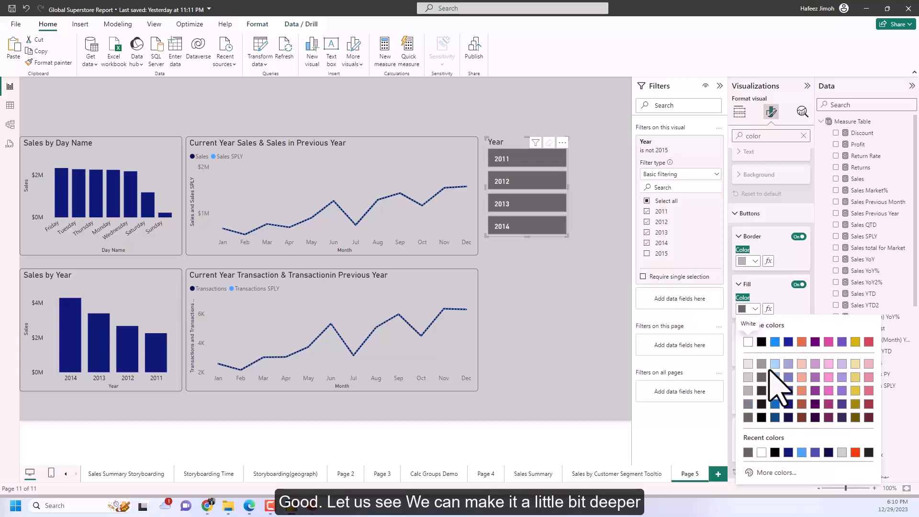
{"action": "left_click", "coordinate": [762, 378]}
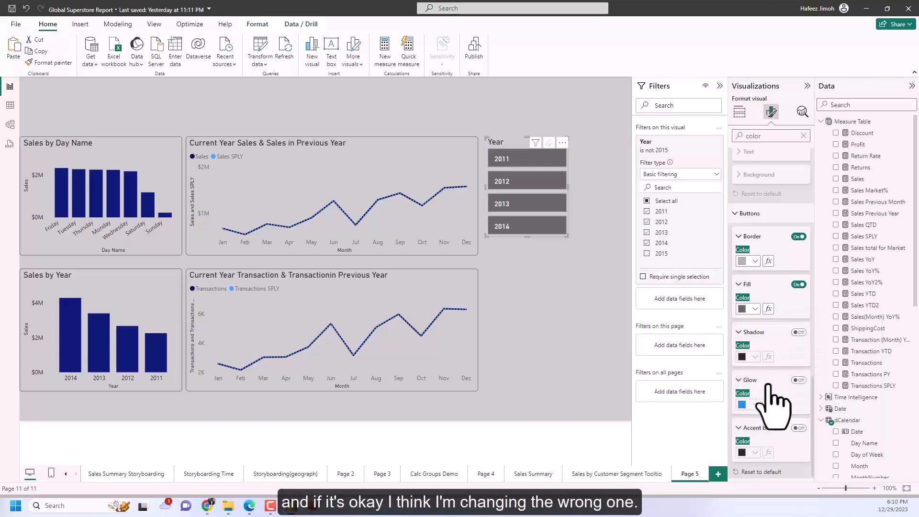
{"action": "left_click", "coordinate": [756, 309]}
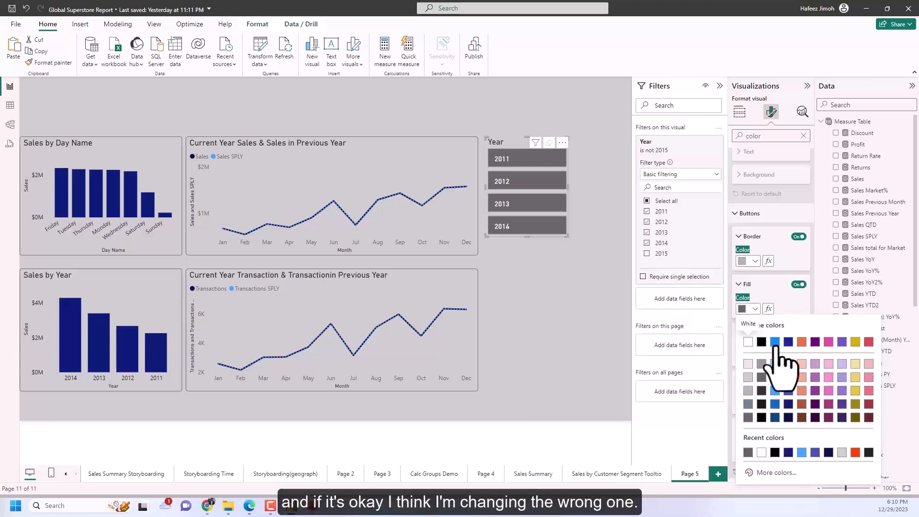
{"action": "left_click", "coordinate": [763, 390]}
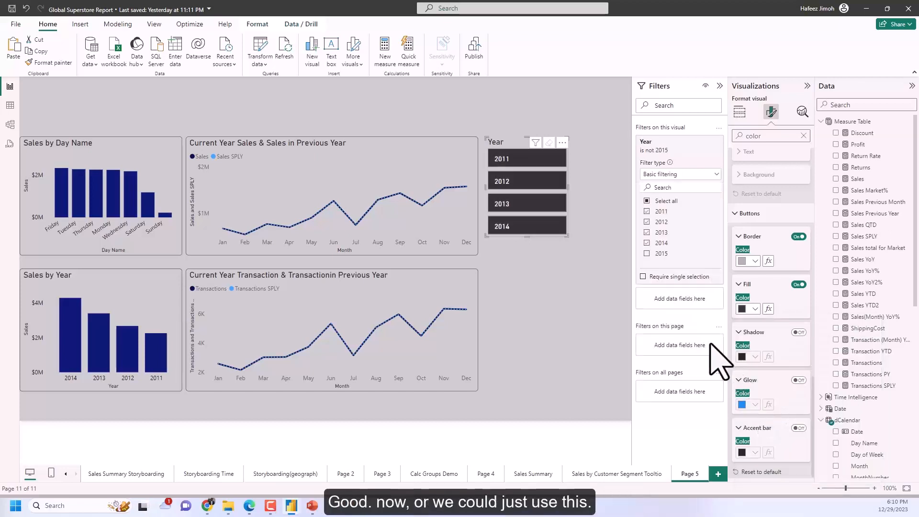
Set the Year slicer's button fill to the second gray shade of the black theme color.
{"action": "left_click", "coordinate": [755, 309]}
{"action": "left_click", "coordinate": [764, 379]}
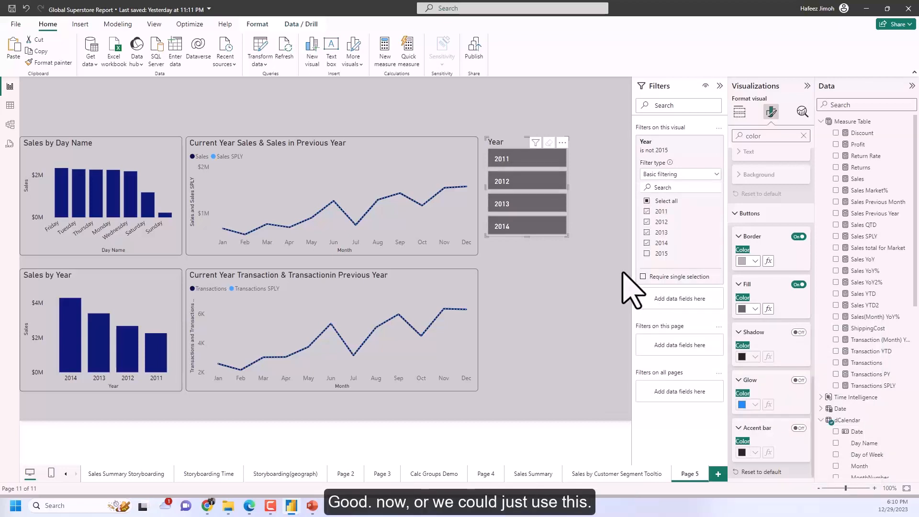
{"action": "left_click", "coordinate": [625, 239]}
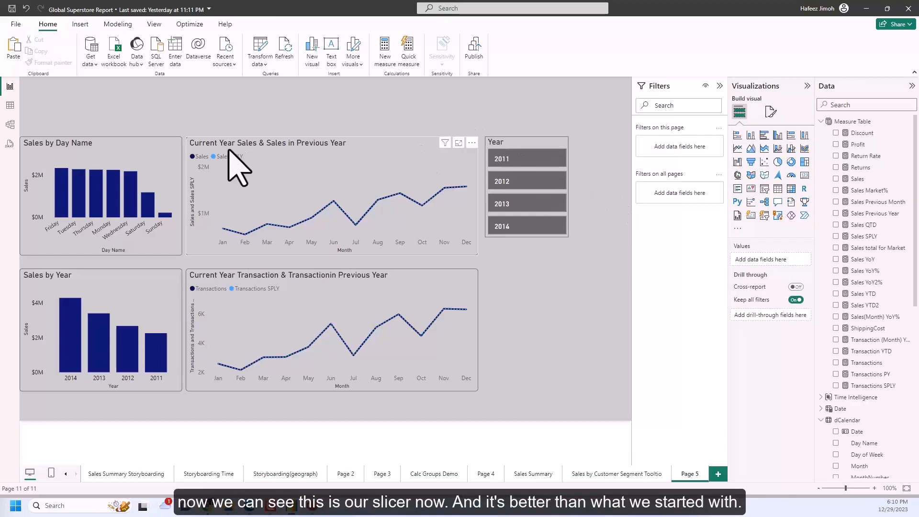
Reposition the day, year and trend charts slightly to the right, narrowing the gap between the upper and lower rows.
{"action": "left_click_drag", "start_coordinate": [115, 158], "coordinate": [110, 159]}
{"action": "left_click_drag", "start_coordinate": [303, 205], "coordinate": [307, 199]}
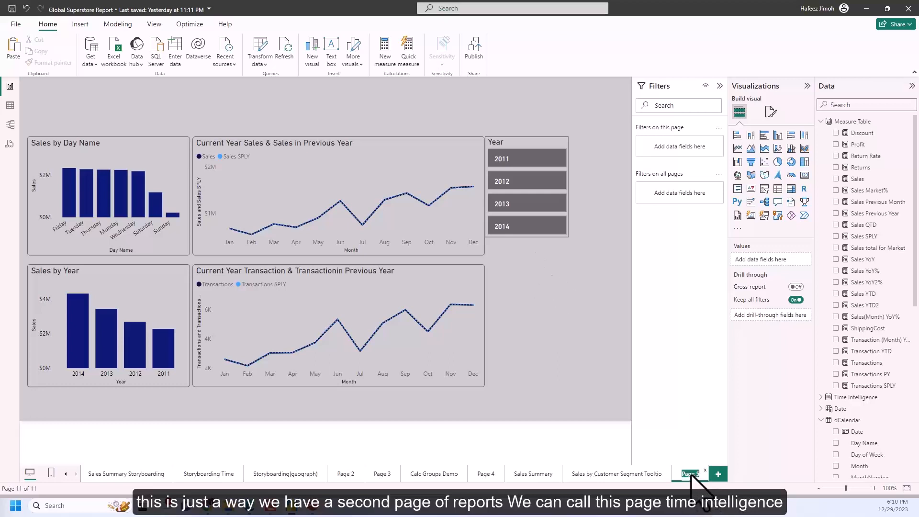
Rename Page 5 as Time Intelligence Report.
{"action": "type", "text": "Time"}
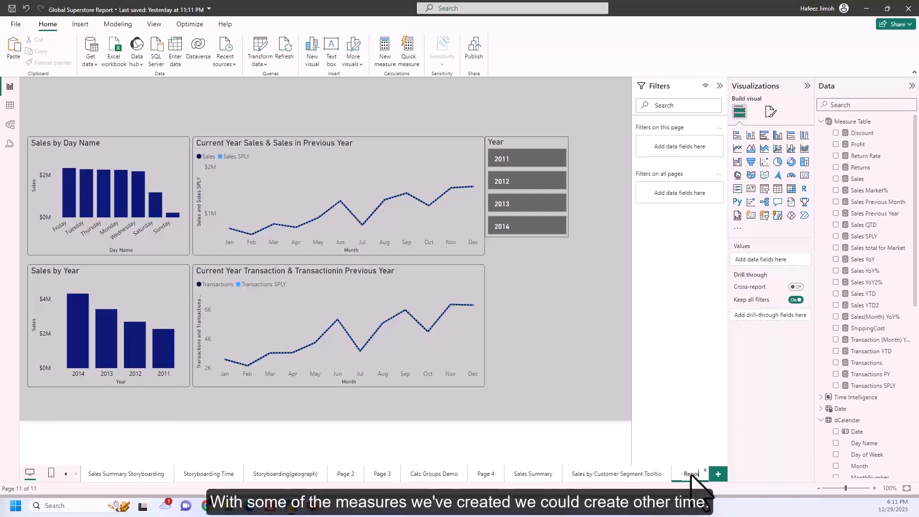
{"action": "key", "text": "Return"}
Test the Year slicer by filtering the charts by different years from 2011 to 2014.
{"action": "left_click", "coordinate": [533, 162]}
{"action": "left_click", "coordinate": [537, 182]}
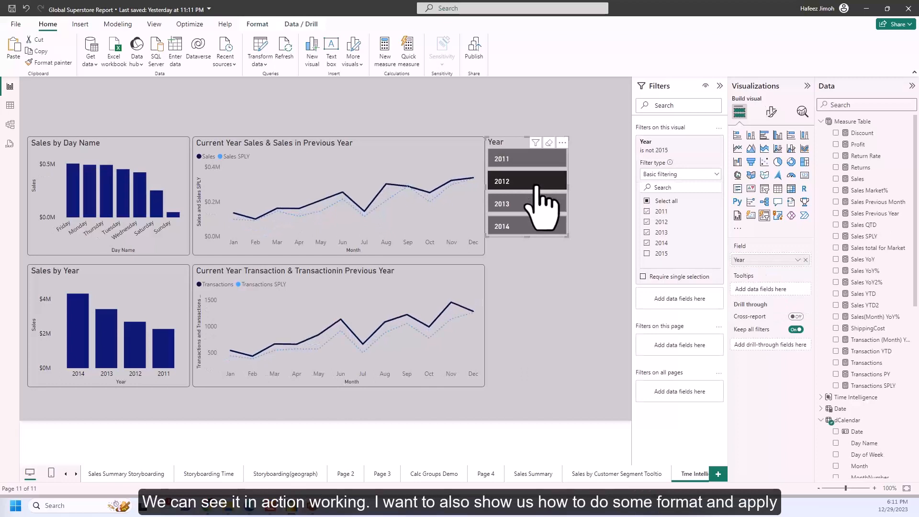
{"action": "left_click", "coordinate": [536, 202]}
{"action": "left_click", "coordinate": [537, 209]}
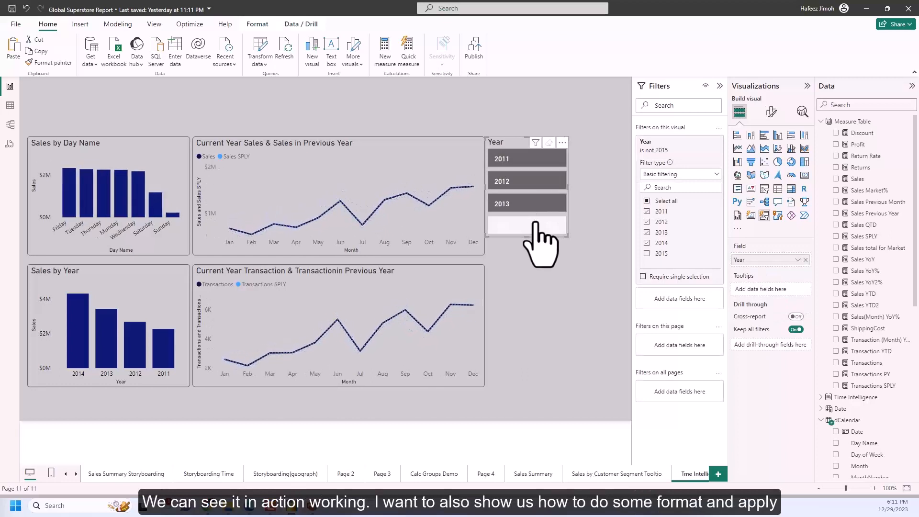
{"action": "left_click", "coordinate": [536, 223]}
{"action": "left_click", "coordinate": [539, 203]}
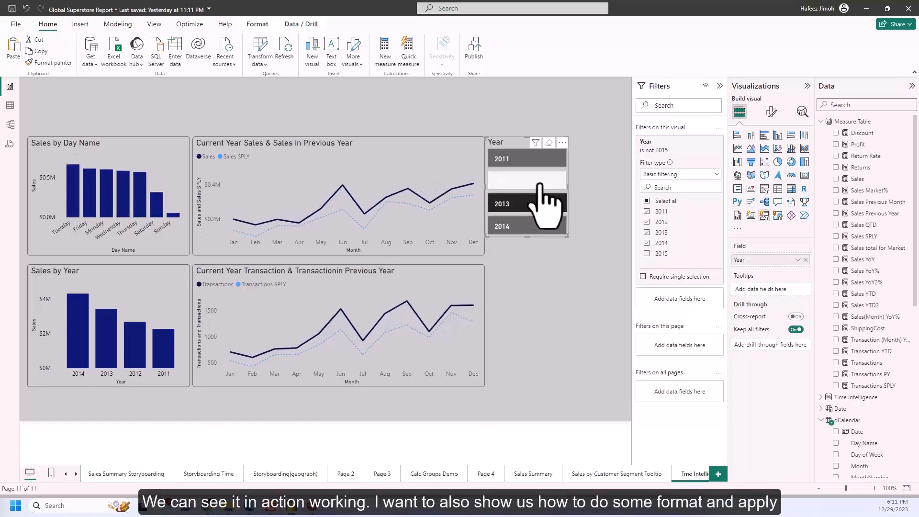
{"action": "left_click", "coordinate": [505, 281]}
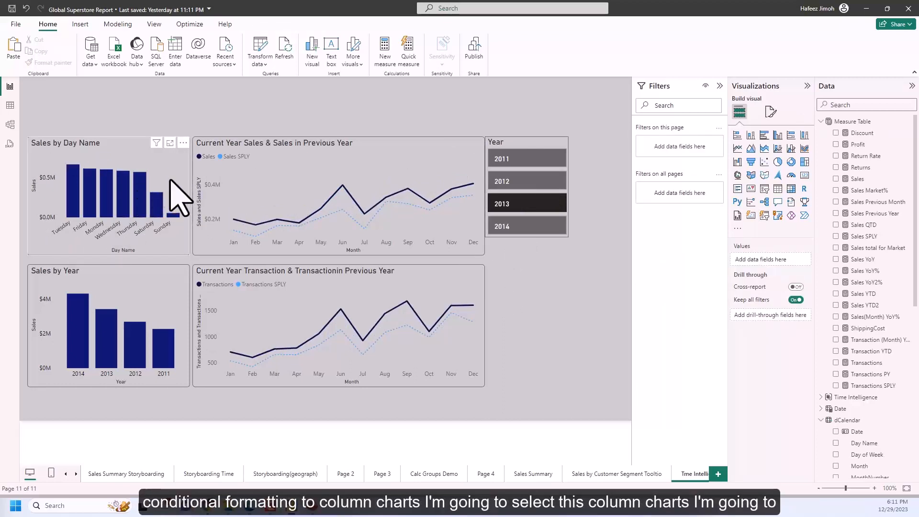
Set the Sales by Day Name chart's columns to conditional color formatting with a Gradient style based on the Sales measure.
{"action": "left_click", "coordinate": [178, 199]}
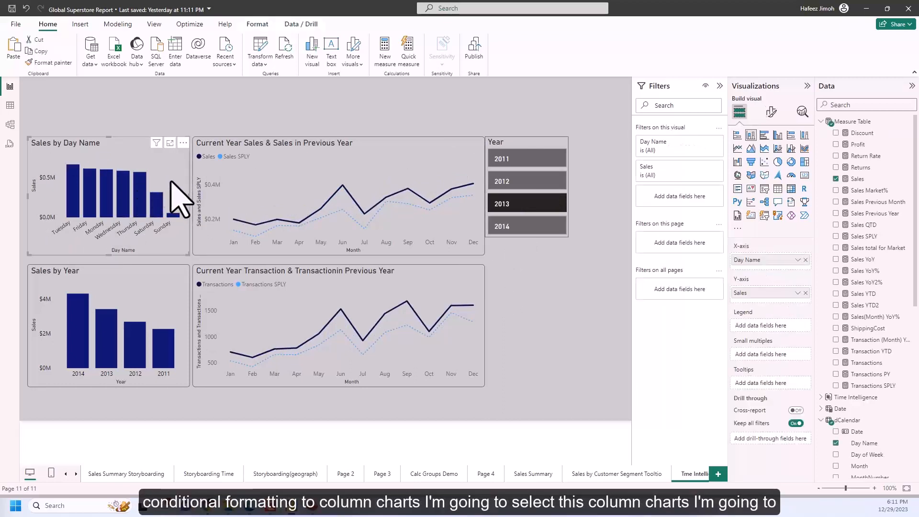
{"action": "left_click", "coordinate": [771, 113]}
{"action": "left_click", "coordinate": [780, 296]}
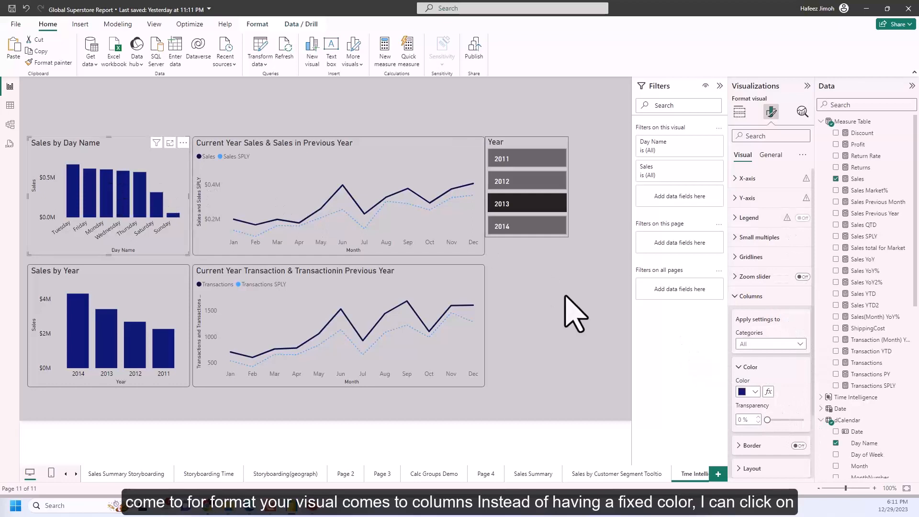
{"action": "left_click", "coordinate": [769, 391]}
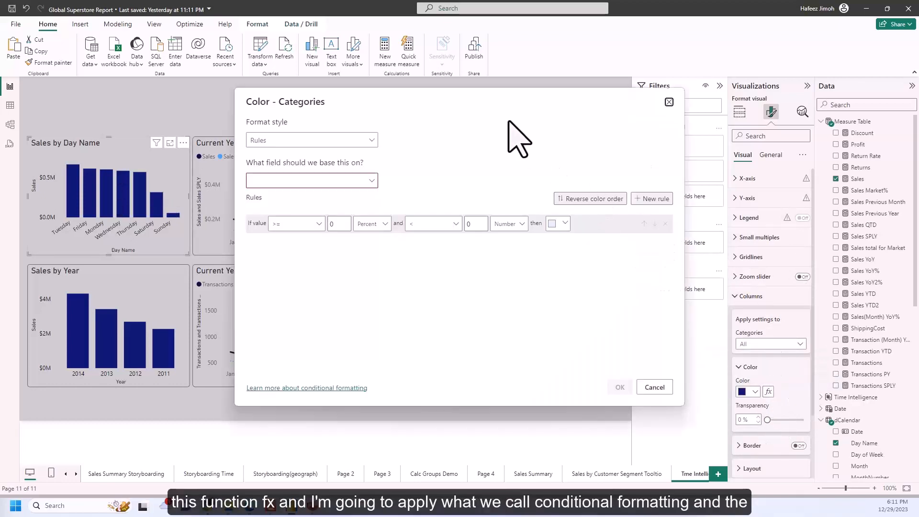
{"action": "left_click", "coordinate": [371, 182]}
{"action": "left_click", "coordinate": [370, 140]}
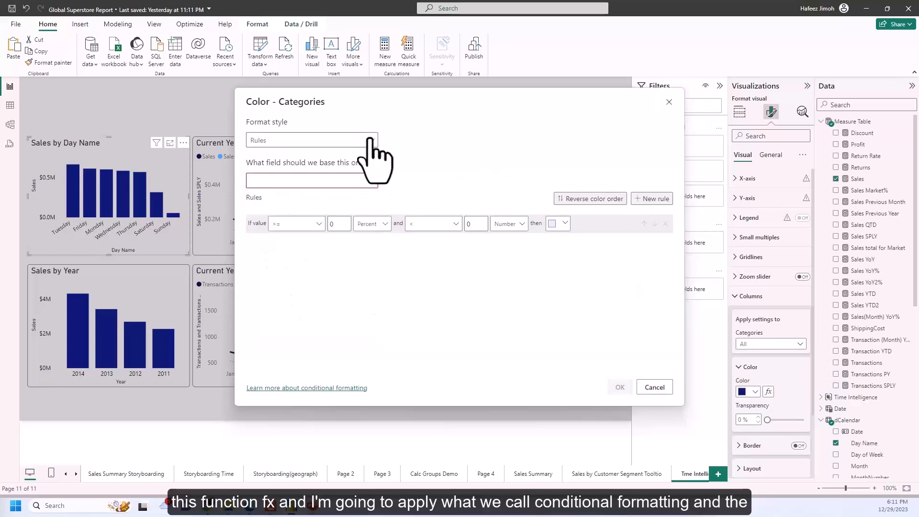
{"action": "left_click", "coordinate": [370, 140]}
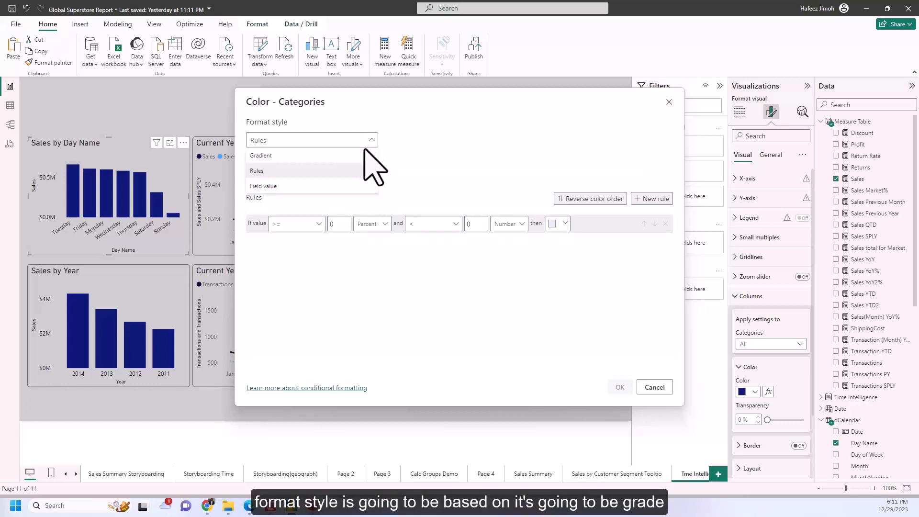
{"action": "left_click", "coordinate": [365, 156]}
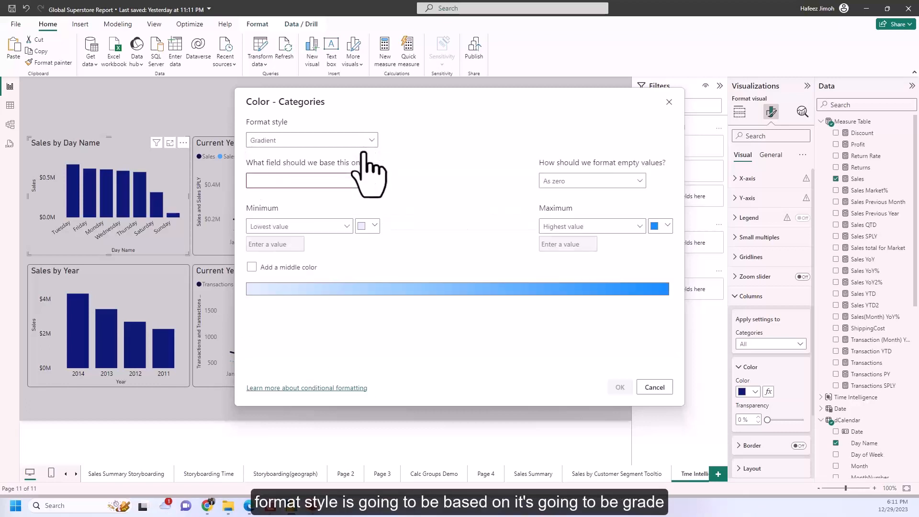
{"action": "left_click", "coordinate": [371, 181]}
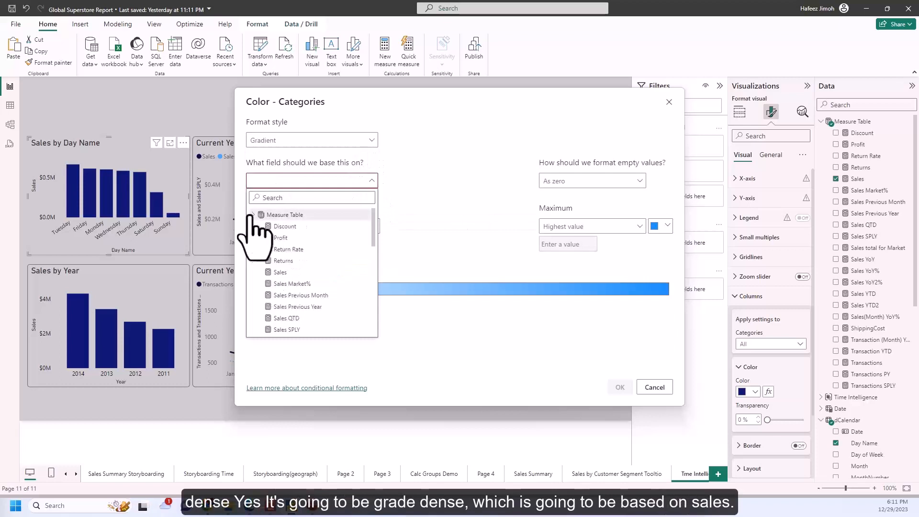
{"action": "left_click", "coordinate": [282, 272]}
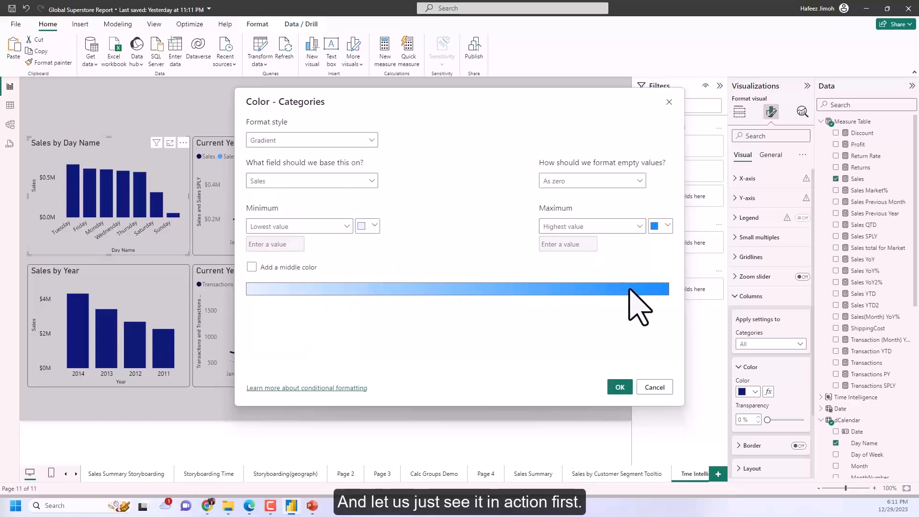
Set the gradient's highest-value color to a dark navy blue and apply the conditional formatting.
{"action": "left_click", "coordinate": [660, 227]}
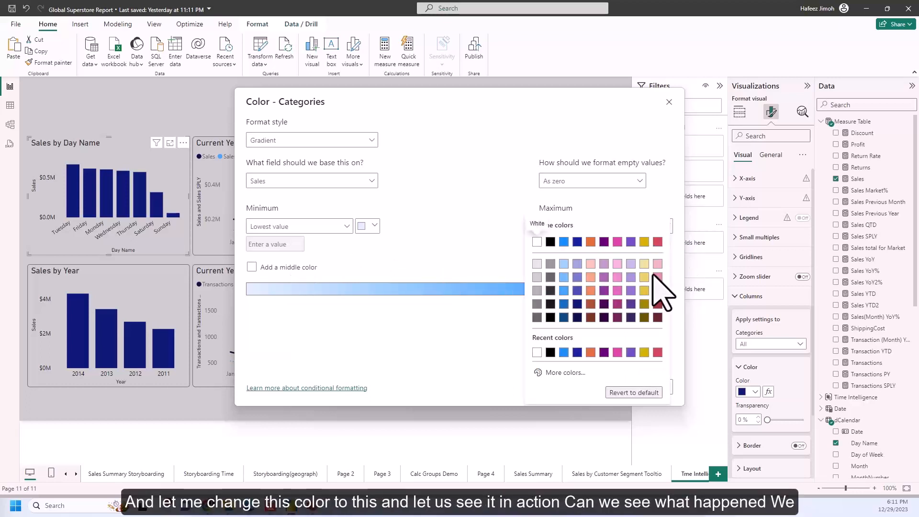
{"action": "left_click", "coordinate": [577, 306]}
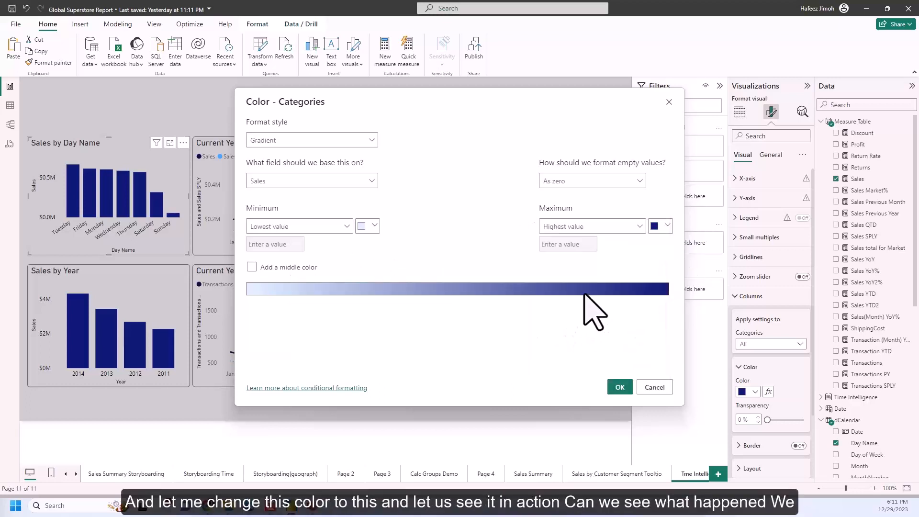
{"action": "left_click", "coordinate": [621, 389]}
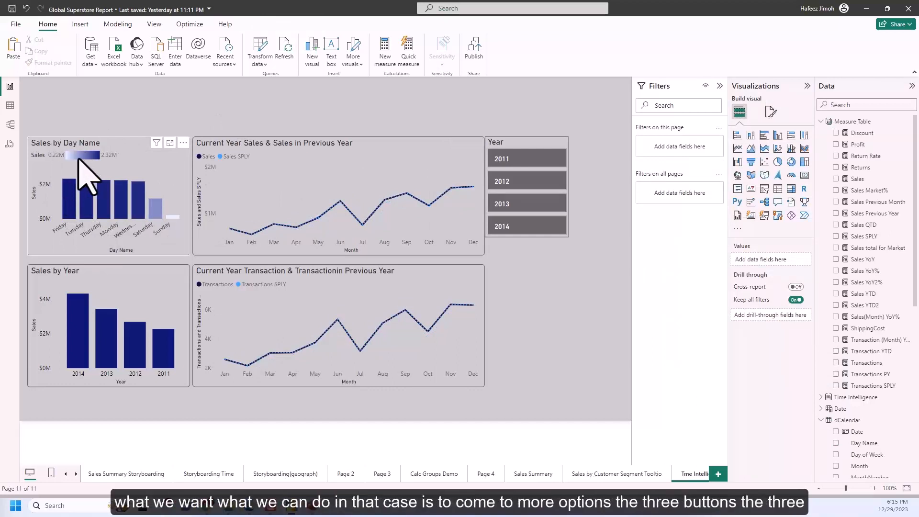
Sort the axis of the Sales by Day Name chart by Day Name.
{"action": "left_click", "coordinate": [185, 144]}
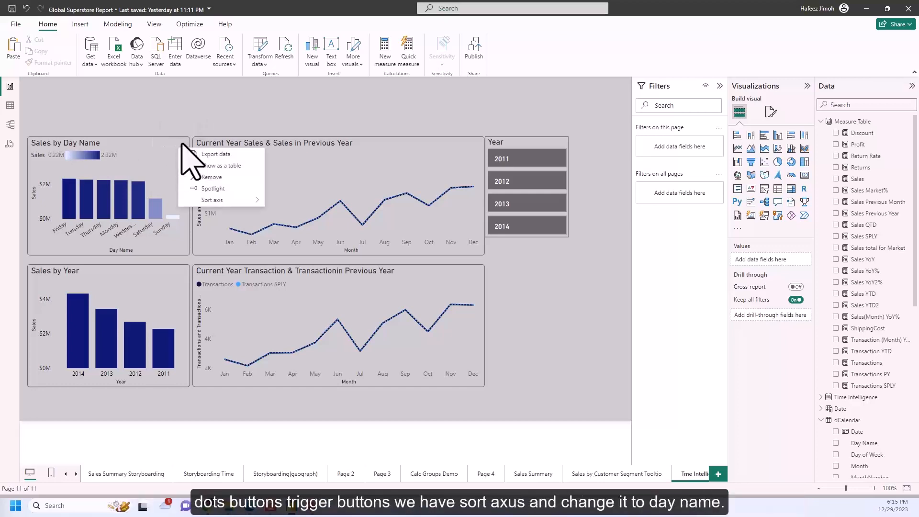
{"action": "mouse_move", "coordinate": [239, 200]}
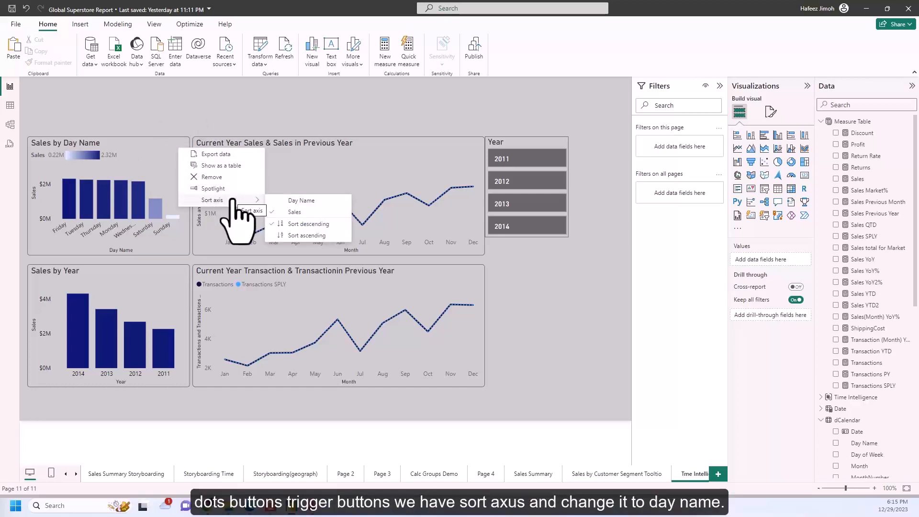
{"action": "left_click", "coordinate": [300, 202]}
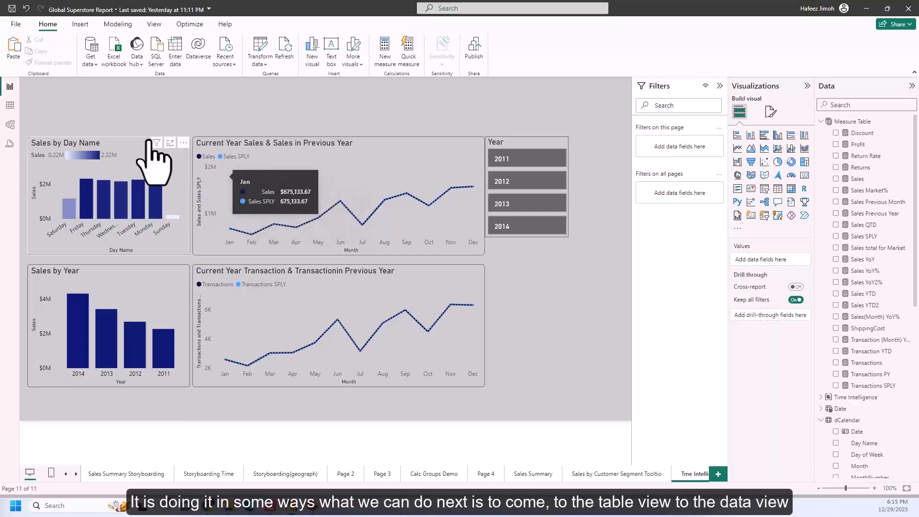
In the table view, sort the dCalendar table's Day Name column by the Day of Week column.
{"action": "left_click", "coordinate": [10, 106]}
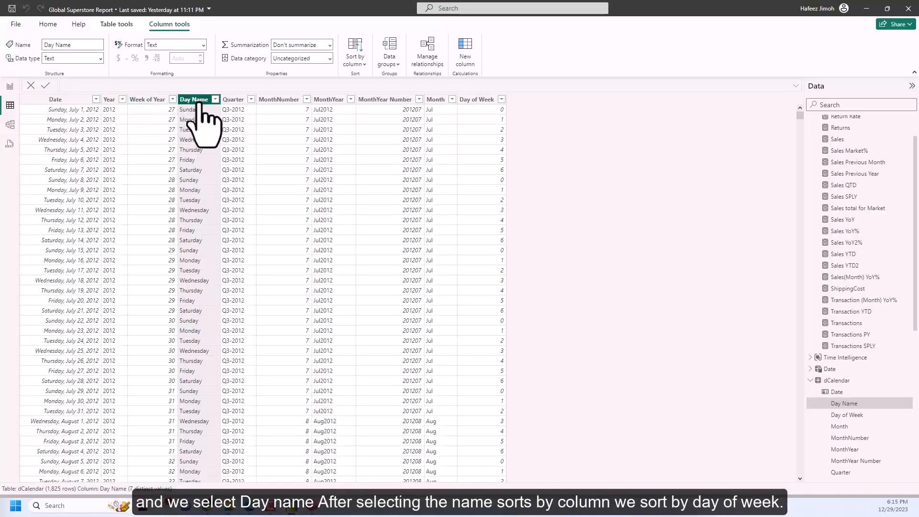
{"action": "left_click", "coordinate": [355, 64]}
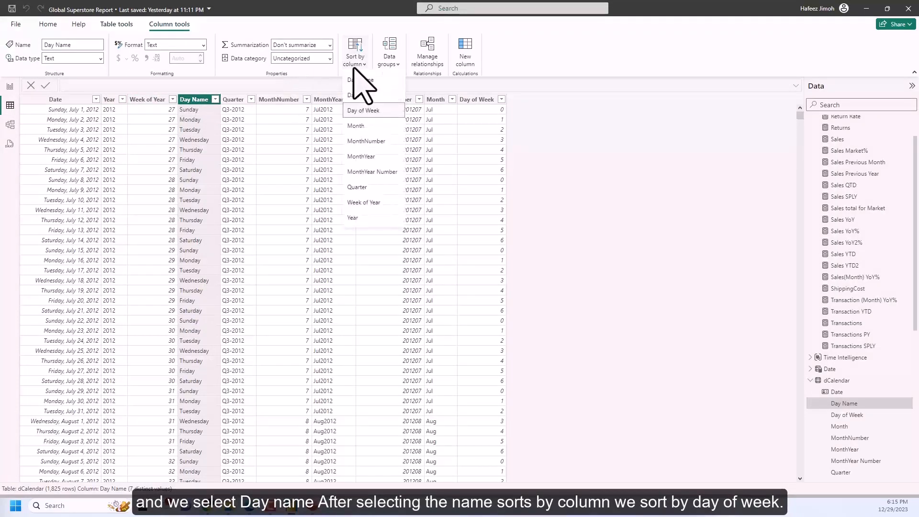
{"action": "left_click", "coordinate": [374, 110]}
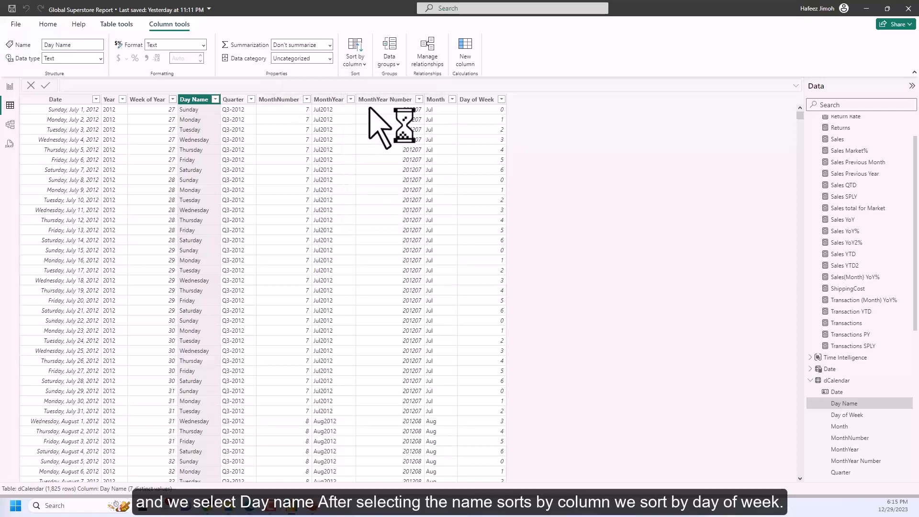
Return to the report view and sort the Sales by Day Name chart's axis in ascending order.
{"action": "left_click", "coordinate": [10, 87]}
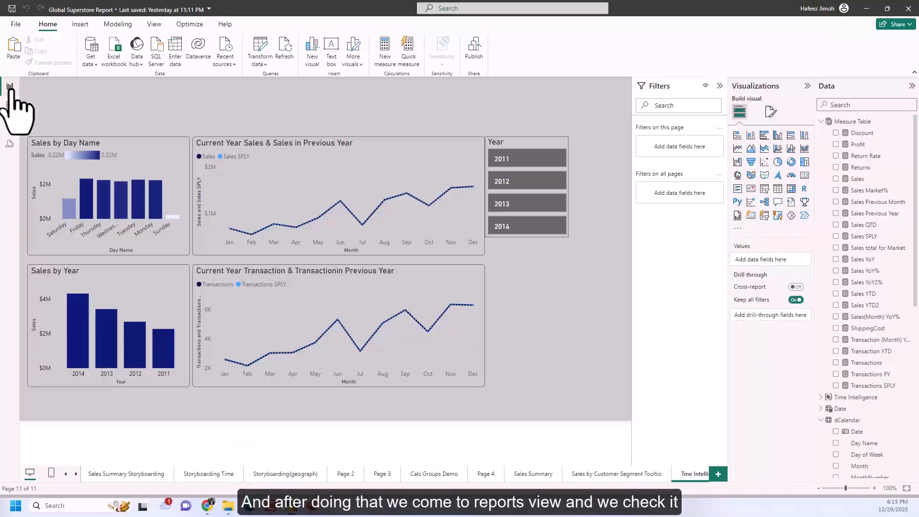
{"action": "left_click", "coordinate": [182, 144]}
{"action": "mouse_move", "coordinate": [230, 200]}
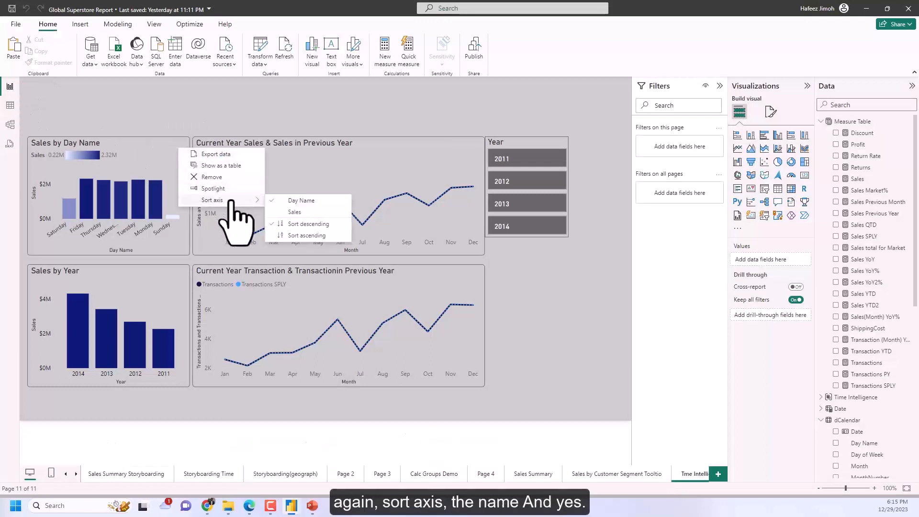
{"action": "left_click", "coordinate": [307, 236]}
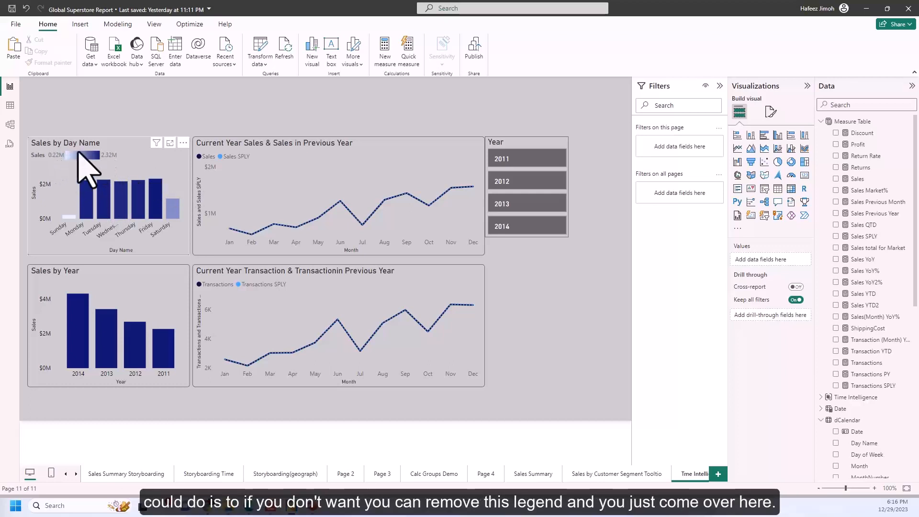
Turn off the legend of the Sales by Day Name chart.
{"action": "left_click", "coordinate": [178, 165]}
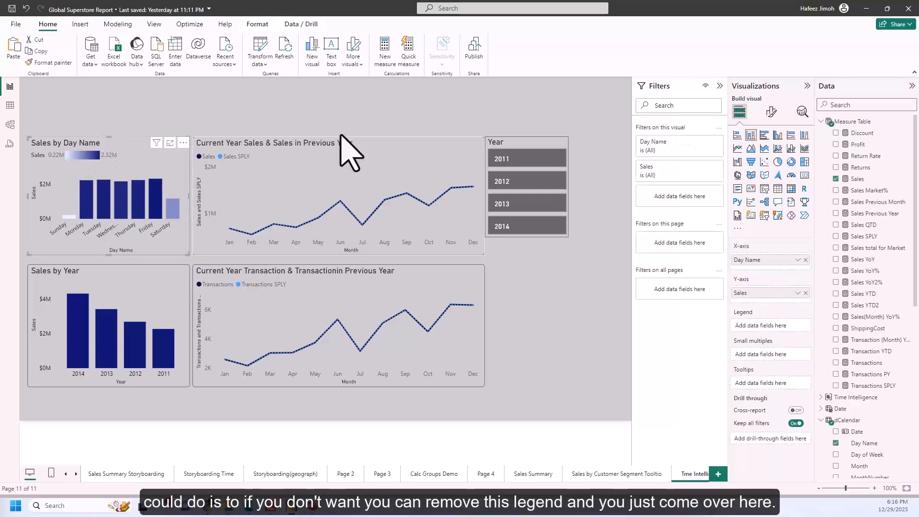
{"action": "left_click", "coordinate": [771, 113]}
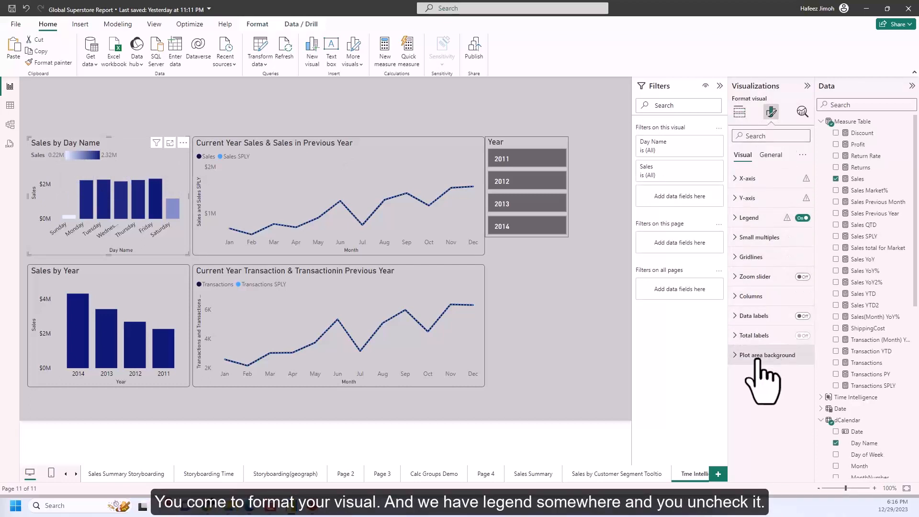
{"action": "left_click", "coordinate": [803, 218]}
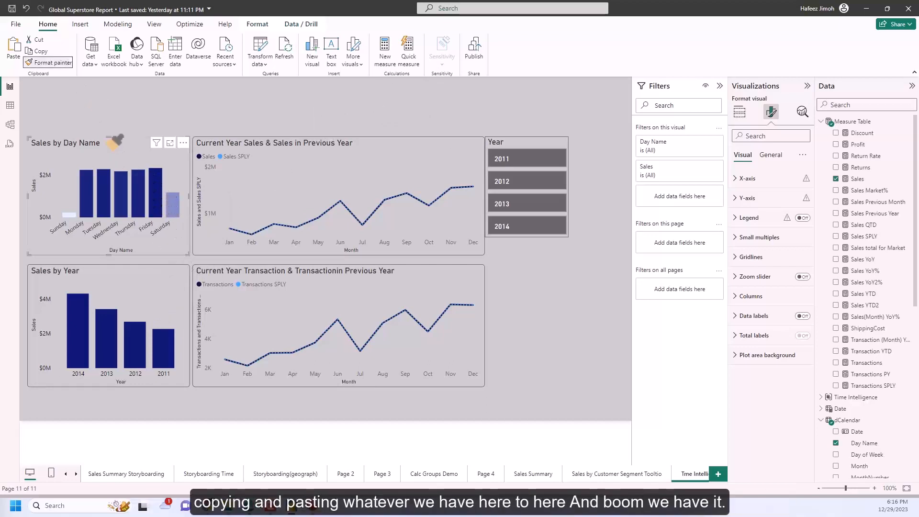
Apply the copied formatting of the Sales by Day Name chart to the Sales by Year chart.
{"action": "left_click", "coordinate": [143, 297]}
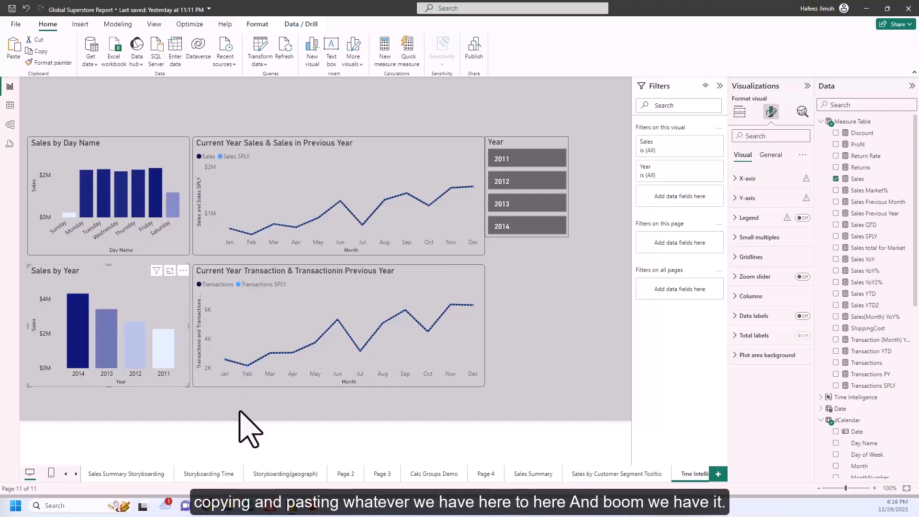
{"action": "left_click", "coordinate": [239, 426]}
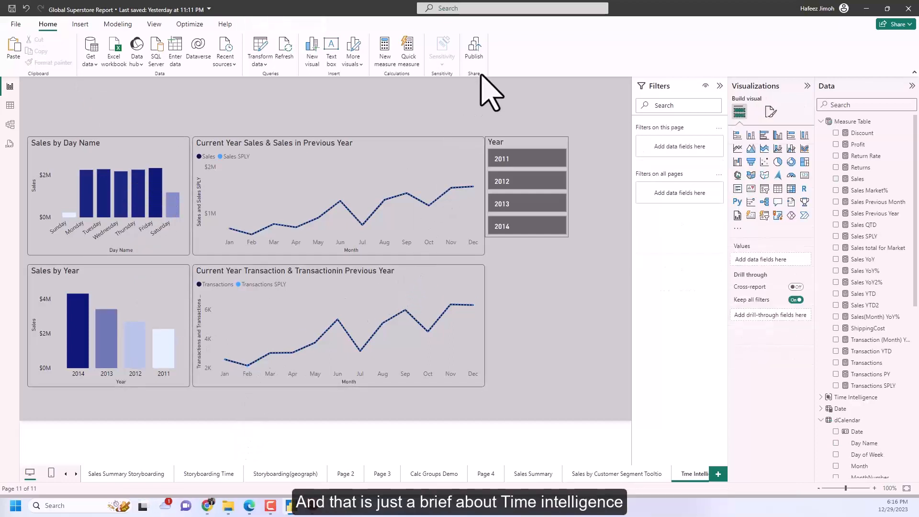
Consult the Storyboarding Time and Storyboarding(geograph) pages, and add a new report page for metrics by demography.
{"action": "left_click", "coordinate": [209, 476]}
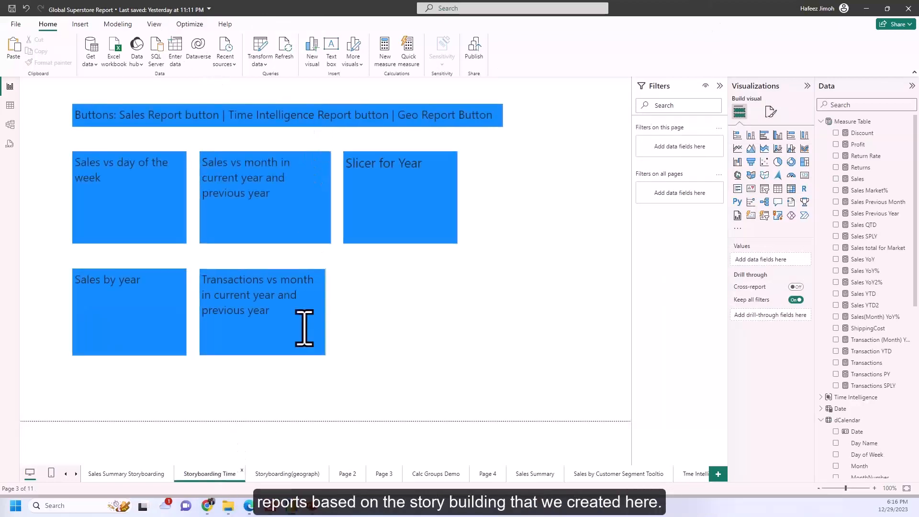
{"action": "left_click", "coordinate": [286, 474]}
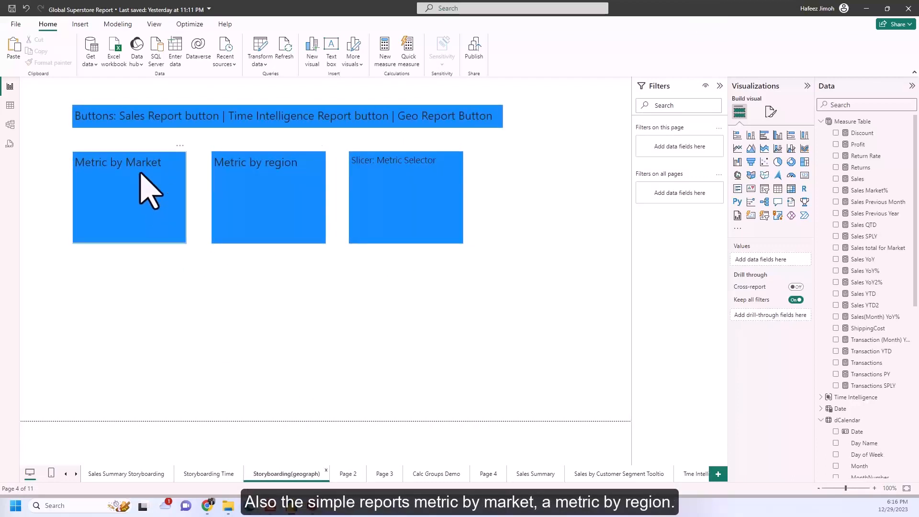
{"action": "left_click", "coordinate": [718, 474]}
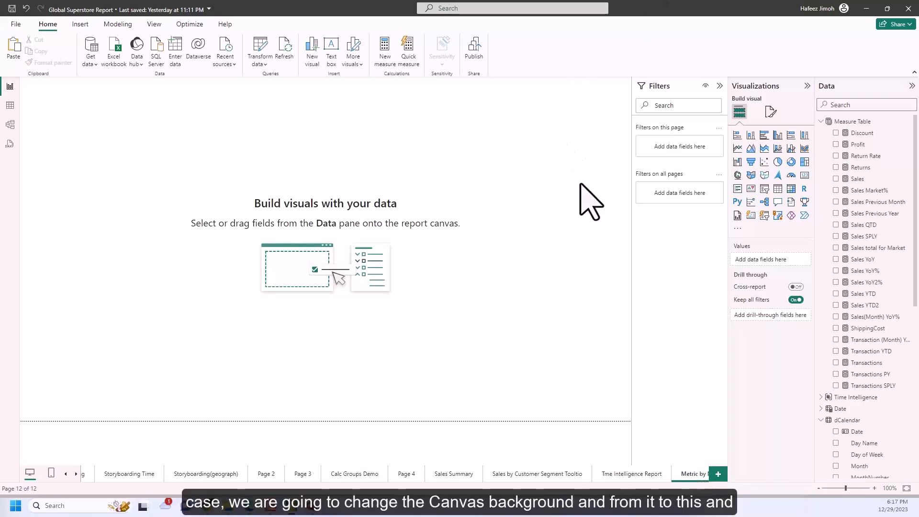
Set the new page's canvas background to a grey theme color with 0% transparency.
{"action": "left_click", "coordinate": [770, 112]}
{"action": "left_click", "coordinate": [790, 197]}
{"action": "left_click", "coordinate": [755, 230]}
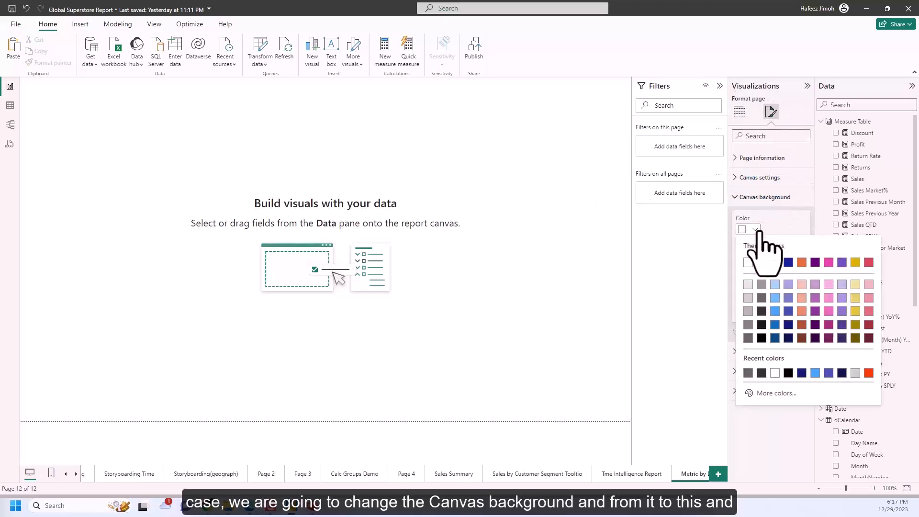
{"action": "left_click", "coordinate": [750, 312]}
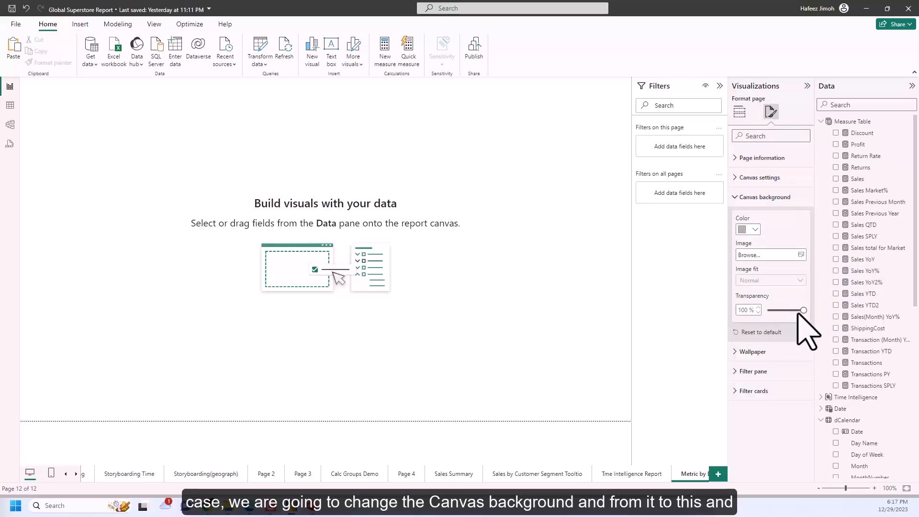
{"action": "left_click_drag", "start_coordinate": [801, 310], "coordinate": [751, 311]}
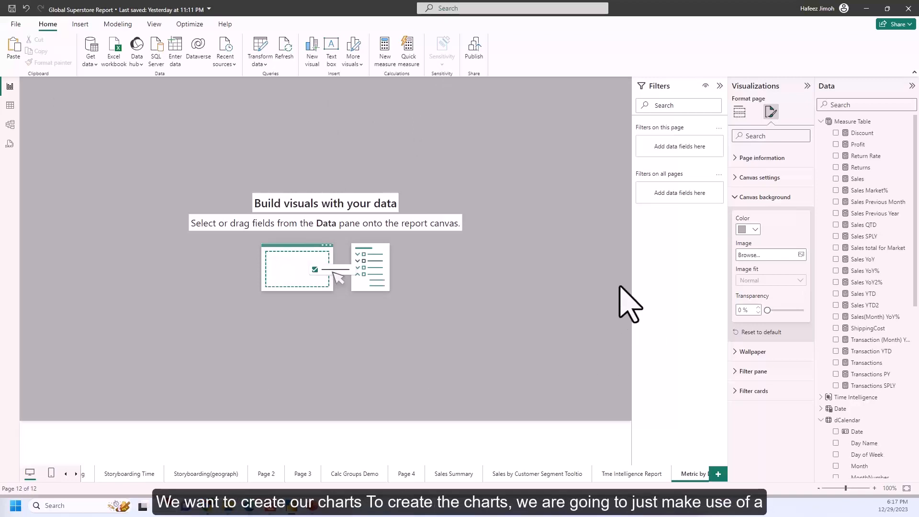
Create an enlarged stacked bar chart with Market on the Y-axis and Sales on the X-axis.
{"action": "left_click", "coordinate": [739, 112]}
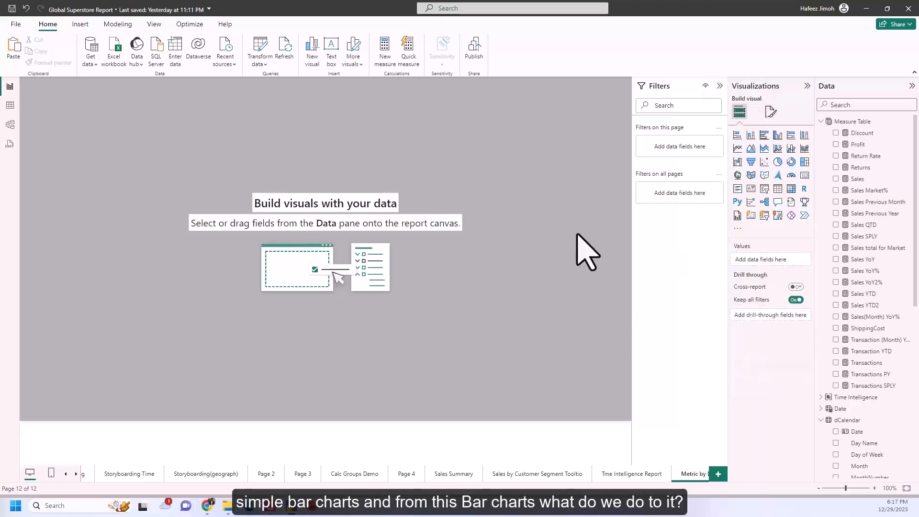
{"action": "left_click", "coordinate": [737, 135]}
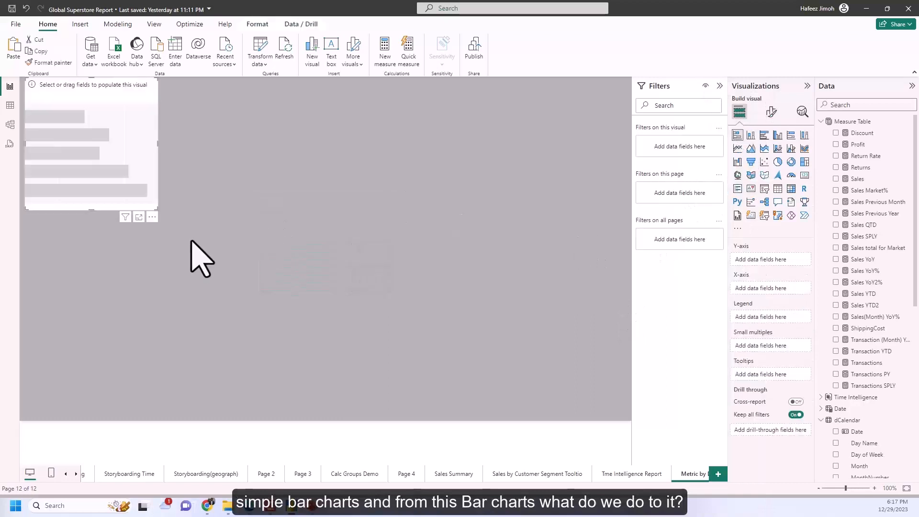
{"action": "left_click_drag", "start_coordinate": [149, 200], "coordinate": [232, 300]}
{"action": "scroll", "coordinate": [905, 311], "scroll_direction": "down", "scroll_amount": 5}
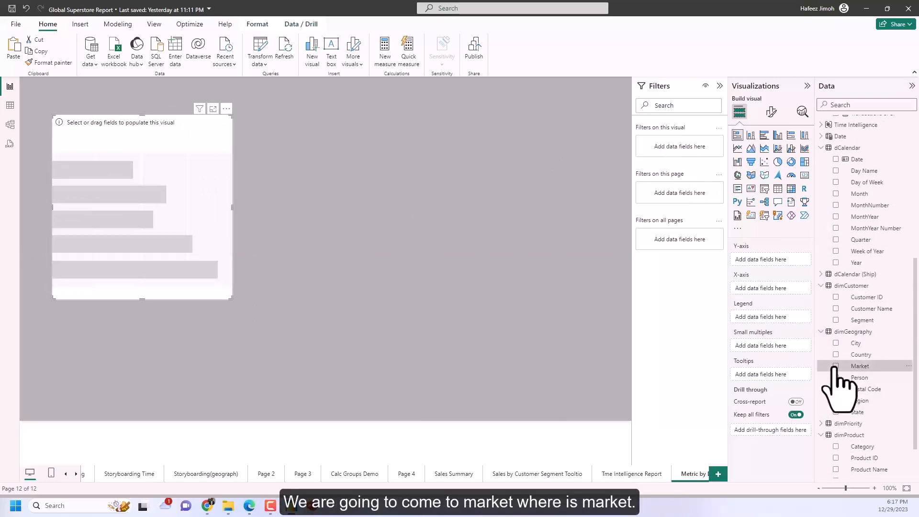
{"action": "left_click", "coordinate": [836, 366]}
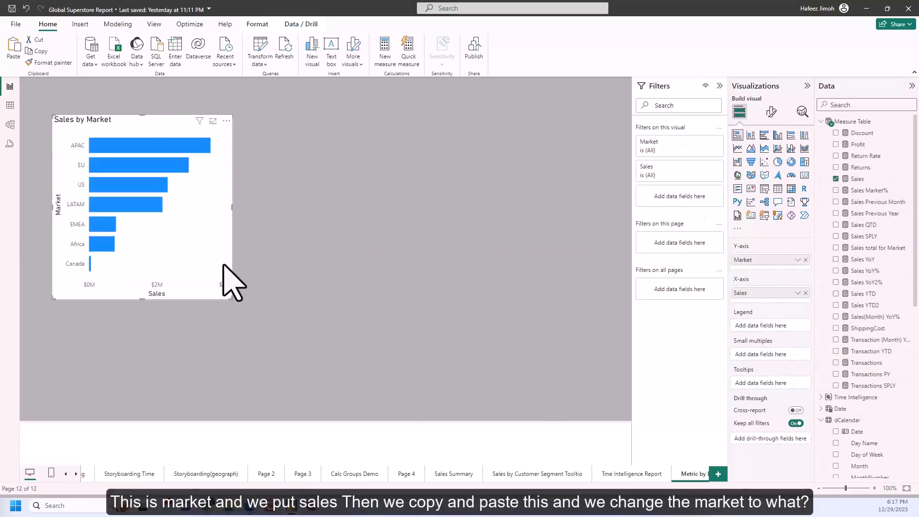
Duplicate the Sales by Market chart beside the original and replace Market with Region on the copy's Y-axis.
{"action": "key", "text": "ctrl+c"}
{"action": "key", "text": "ctrl+v"}
{"action": "left_click_drag", "start_coordinate": [325, 287], "coordinate": [448, 281]}
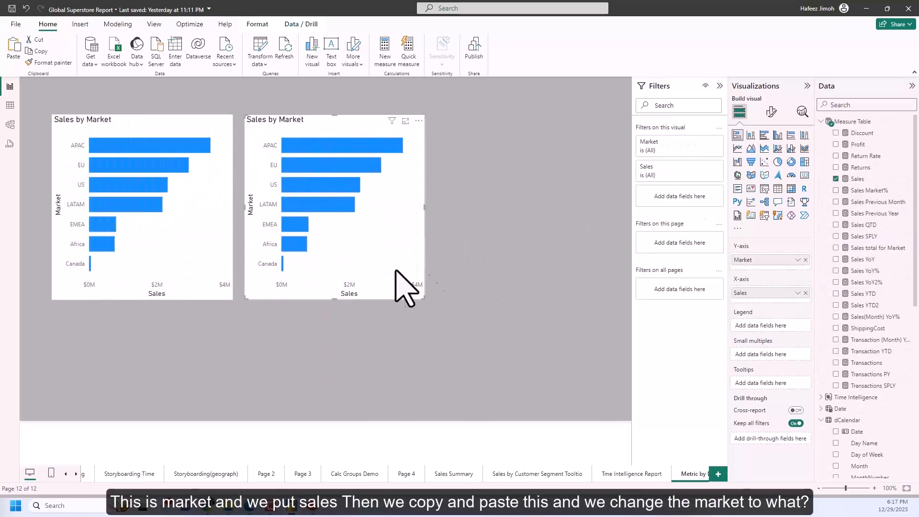
{"action": "left_click", "coordinate": [805, 260]}
{"action": "scroll", "coordinate": [888, 378], "scroll_direction": "down", "scroll_amount": 6}
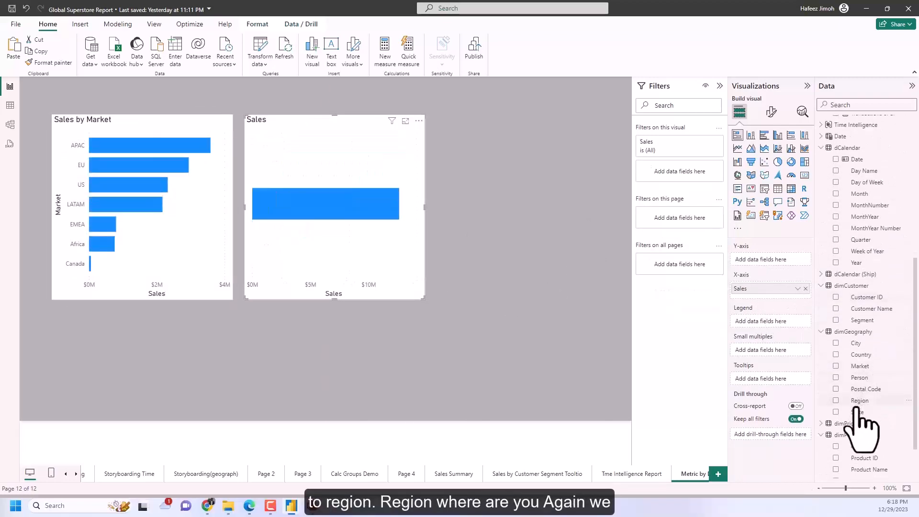
{"action": "left_click", "coordinate": [836, 400]}
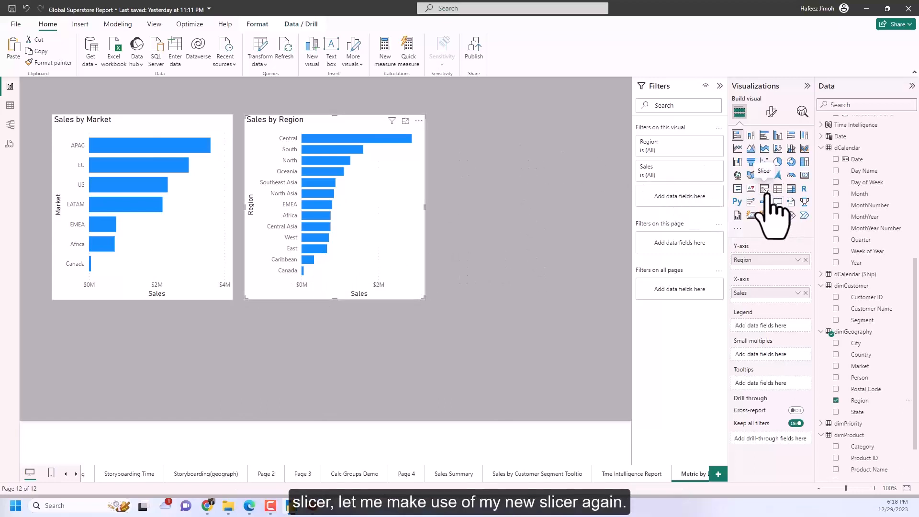
{"action": "left_click", "coordinate": [765, 216]}
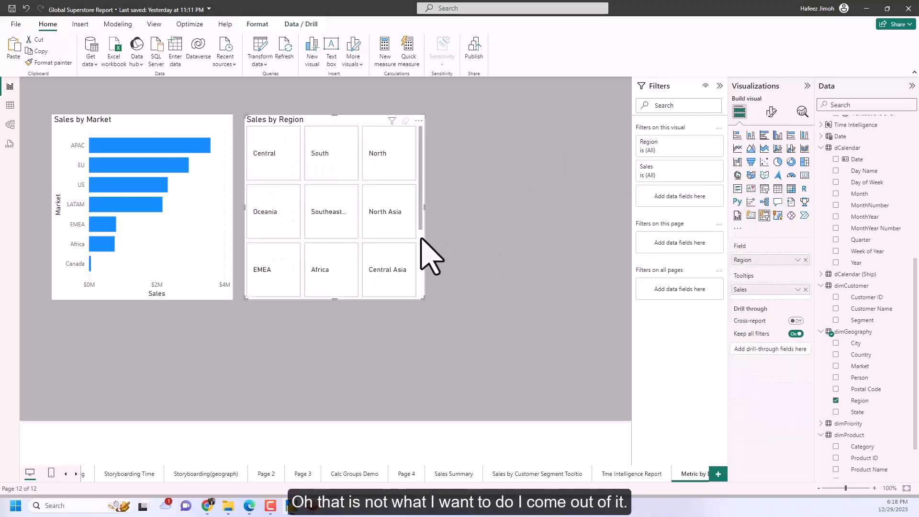
{"action": "key", "text": "ctrl+z"}
{"action": "left_click", "coordinate": [456, 231]}
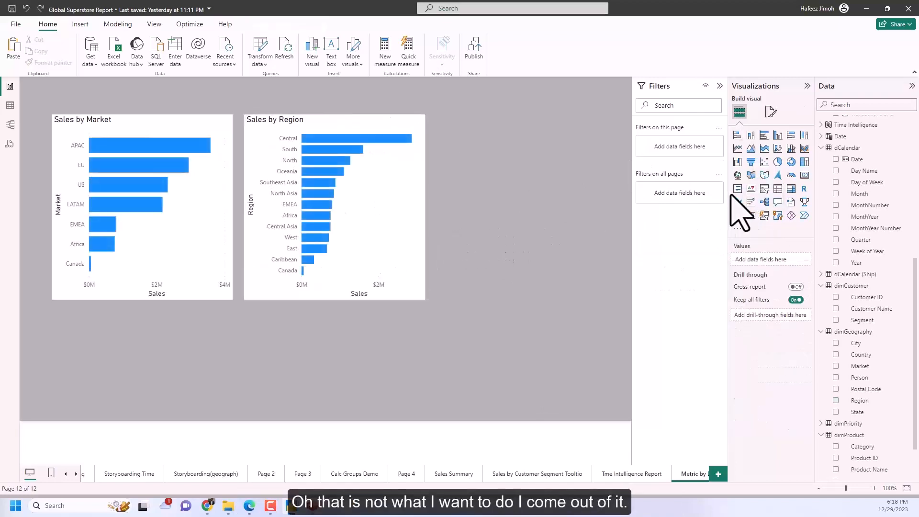
Add a new-style slicer beside the Sales by Region chart, resize it to a similar height and assign the Measure Selector field.
{"action": "left_click", "coordinate": [765, 216]}
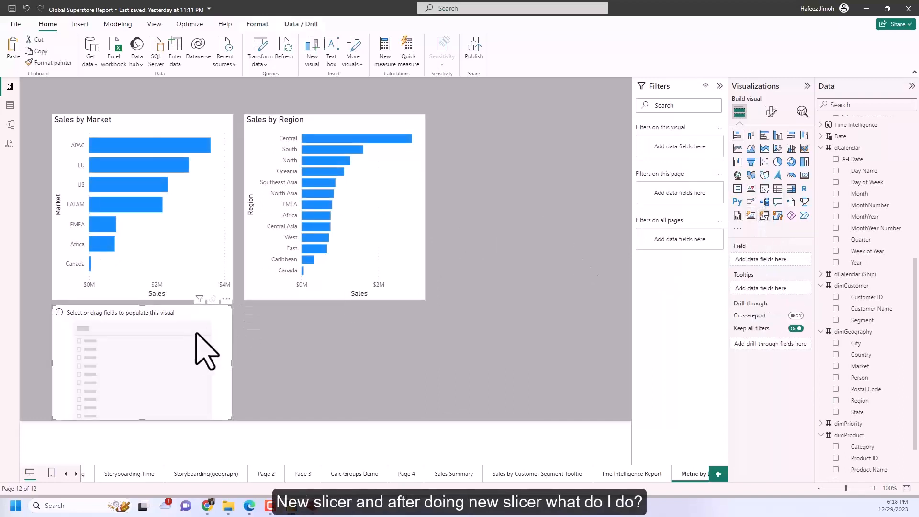
{"action": "left_click_drag", "start_coordinate": [196, 334], "coordinate": [604, 145]}
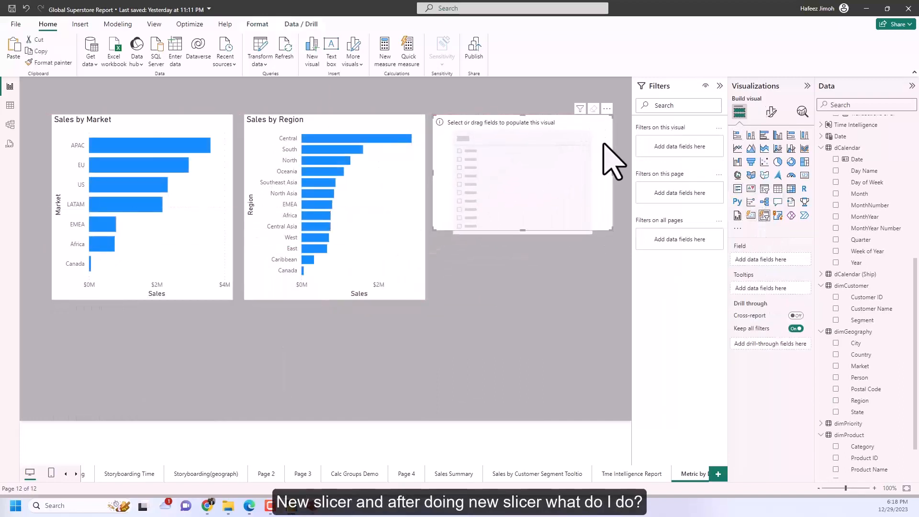
{"action": "left_click_drag", "start_coordinate": [612, 230], "coordinate": [588, 291]}
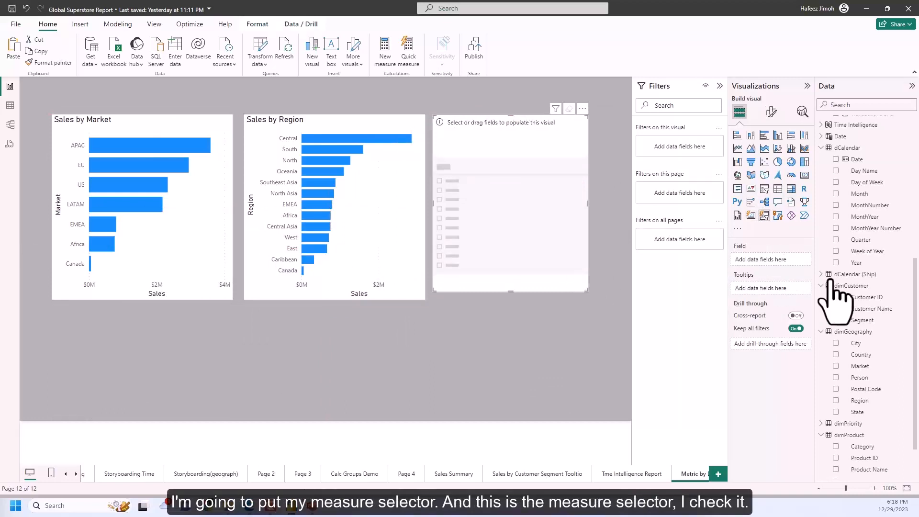
{"action": "scroll", "coordinate": [851, 321], "scroll_direction": "down", "scroll_amount": 2}
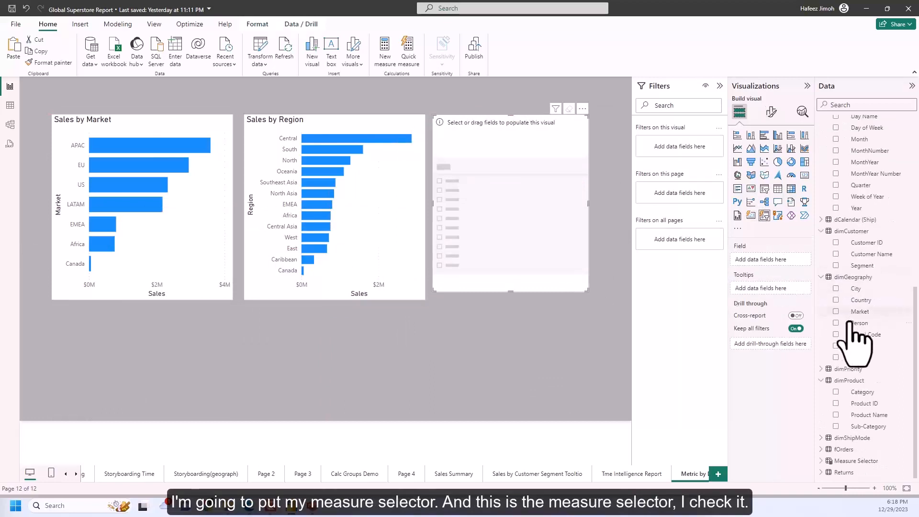
{"action": "left_click", "coordinate": [830, 462]}
{"action": "left_click", "coordinate": [836, 472]}
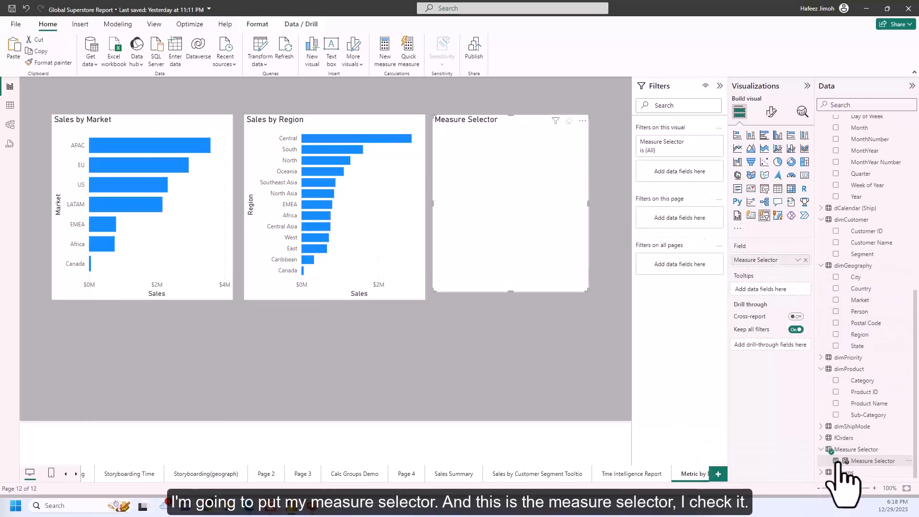
Test the Sales, Profit, Discount and Transactions options of the Measure Selector slicer against the two bar charts.
{"action": "left_click", "coordinate": [470, 154]}
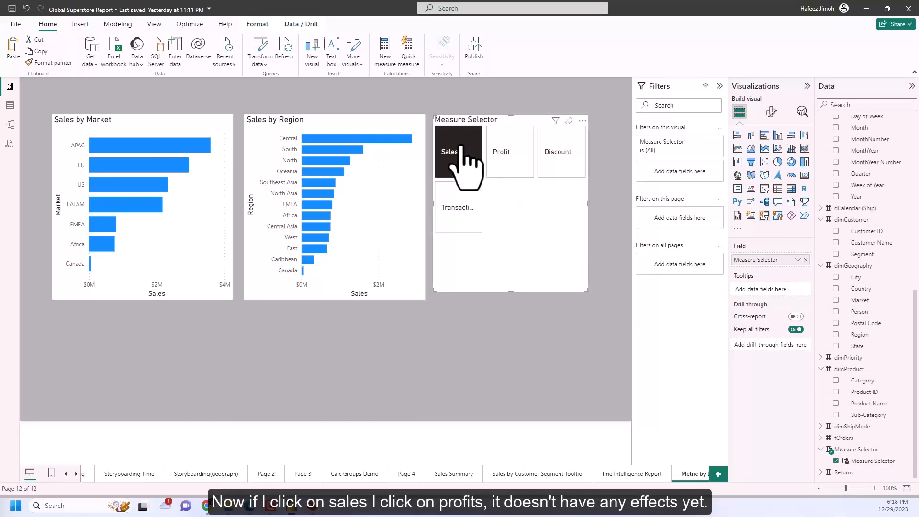
{"action": "left_click", "coordinate": [501, 154]}
{"action": "left_click", "coordinate": [553, 161]}
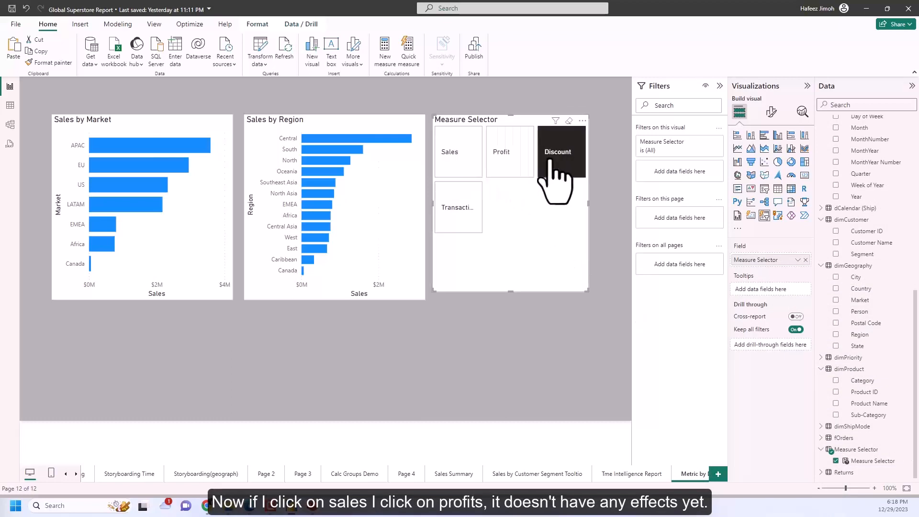
{"action": "left_click", "coordinate": [462, 205]}
{"action": "left_click", "coordinate": [455, 162]}
{"action": "left_click", "coordinate": [522, 156]}
{"action": "left_click", "coordinate": [561, 165]}
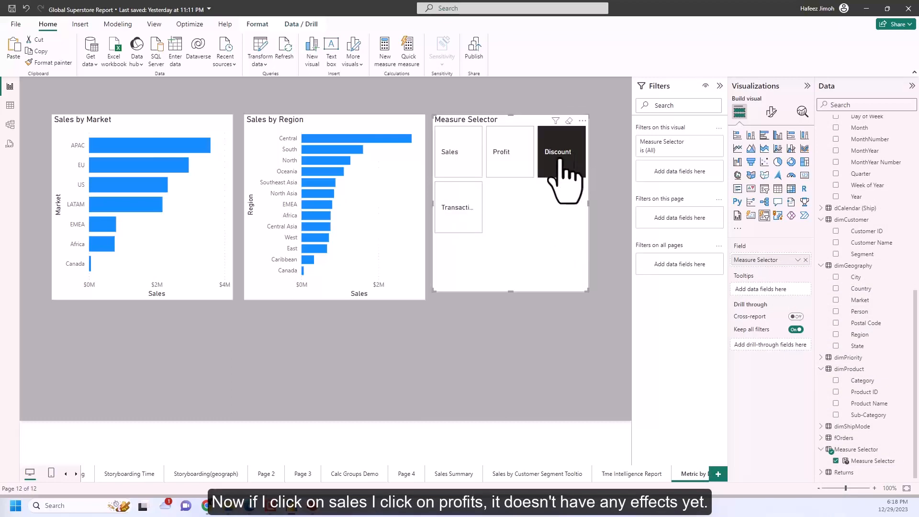
Replace Sales with Measure Selector on the Sales by Market chart's X-axis, and test it with the slicer's Sales and Profit options.
{"action": "left_click", "coordinate": [224, 245]}
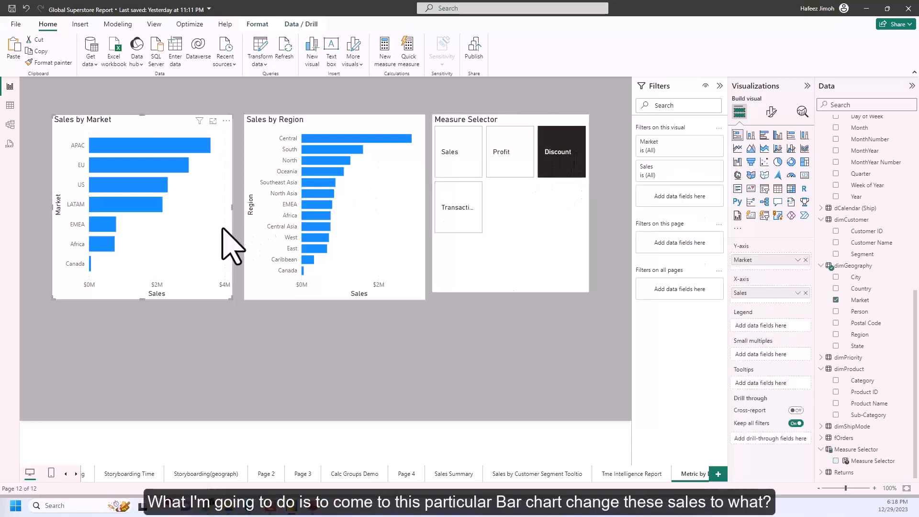
{"action": "left_click", "coordinate": [806, 293]}
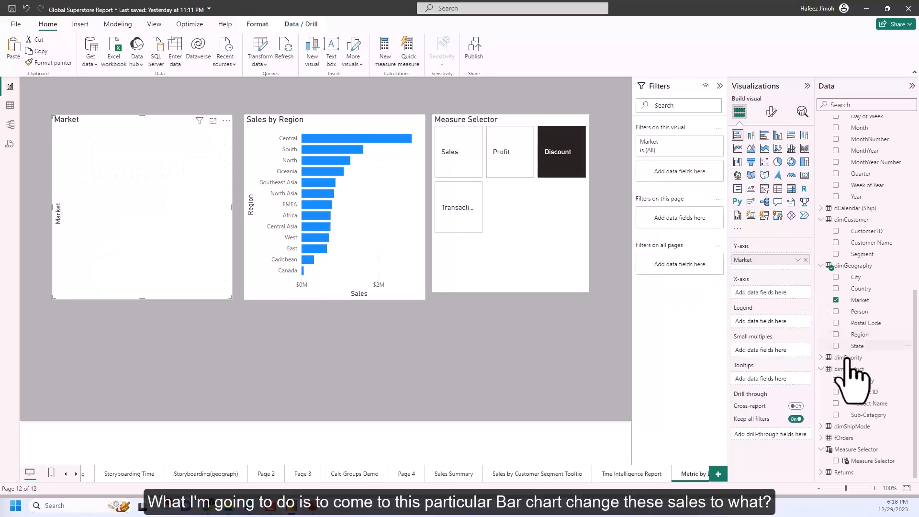
{"action": "left_click", "coordinate": [837, 461]}
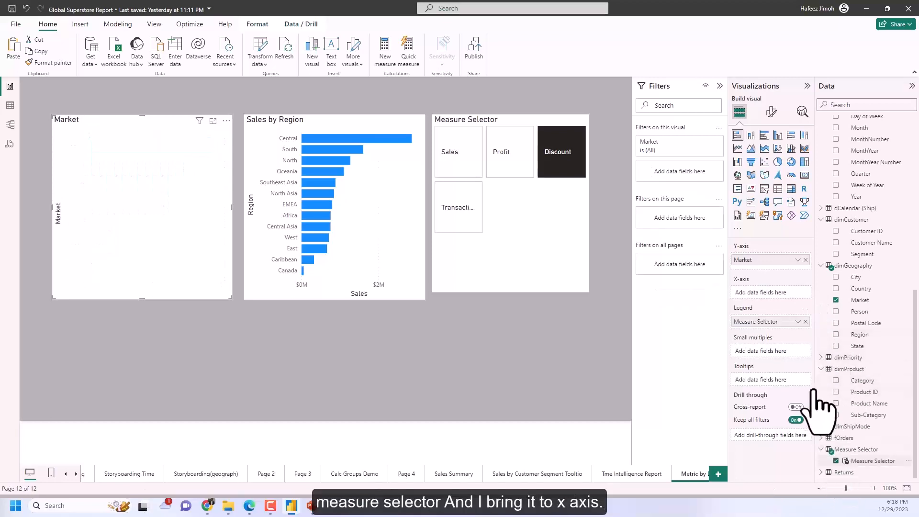
{"action": "left_click_drag", "start_coordinate": [785, 319], "coordinate": [788, 293]}
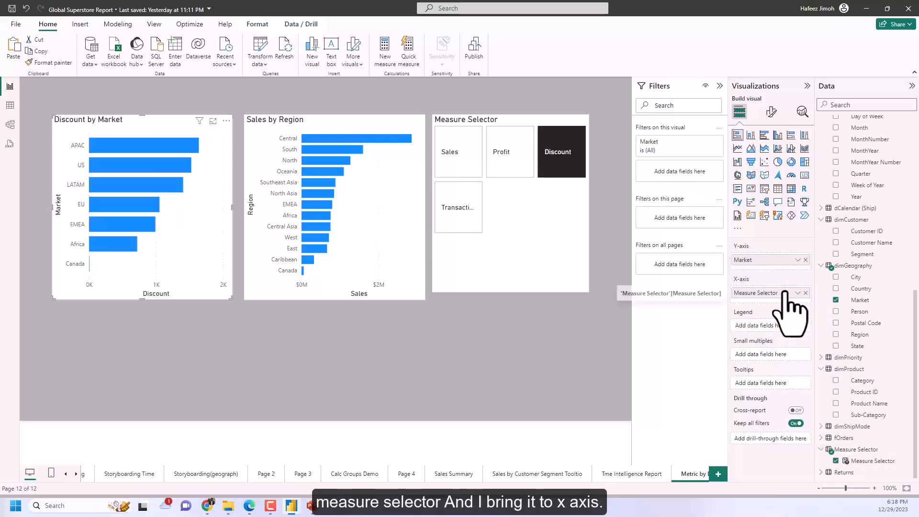
{"action": "left_click", "coordinate": [472, 163]}
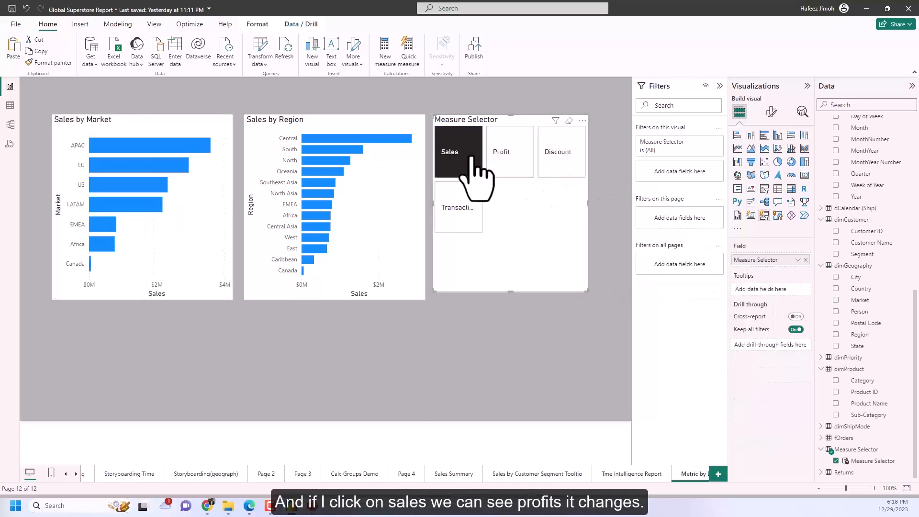
{"action": "left_click", "coordinate": [521, 165]}
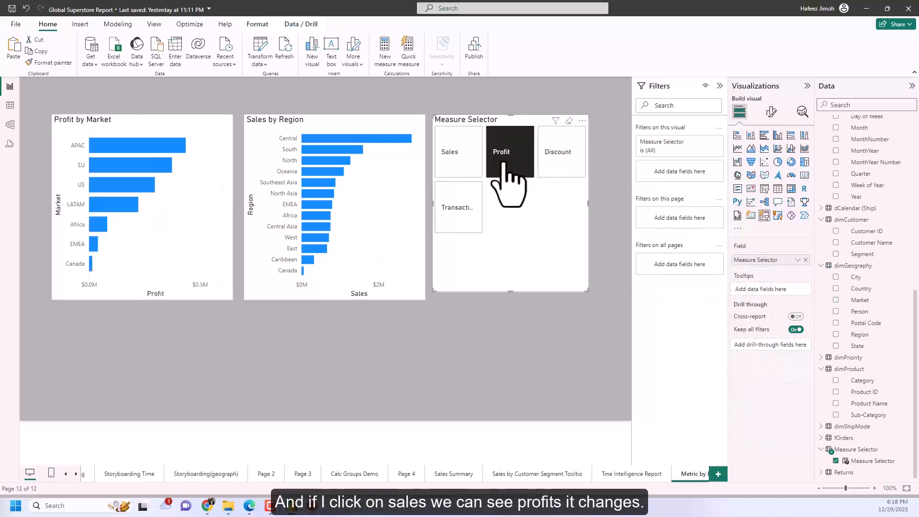
Replace Sales with Measure Selector on the X-axis of the Sales by Region chart.
{"action": "left_click", "coordinate": [412, 234]}
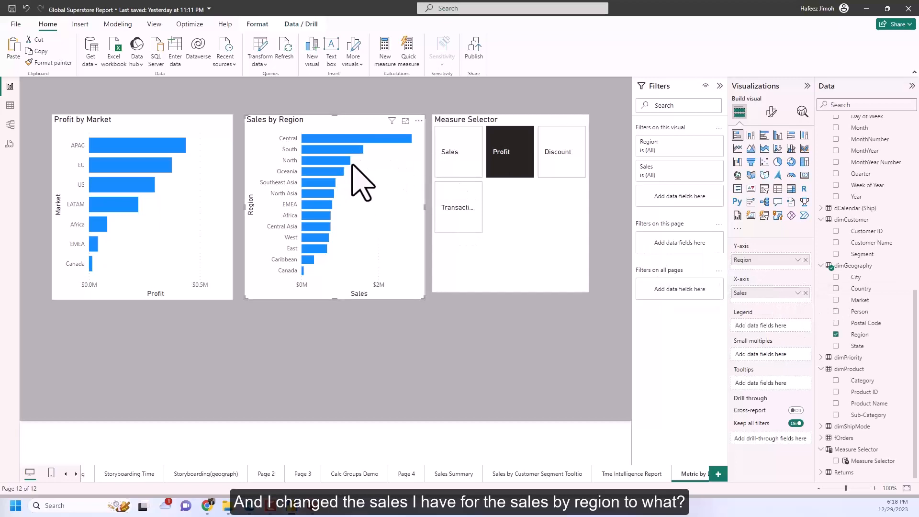
{"action": "left_click", "coordinate": [806, 293]}
{"action": "left_click", "coordinate": [839, 461]}
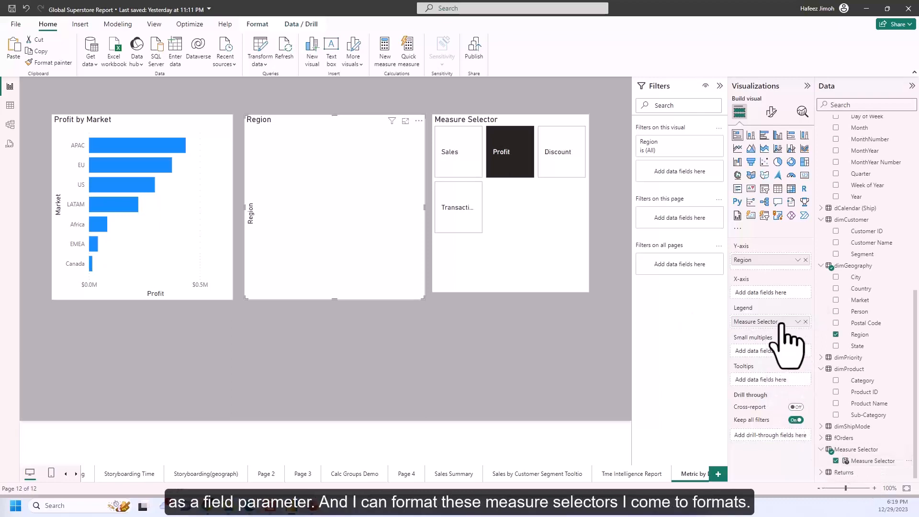
{"action": "left_click_drag", "start_coordinate": [781, 324], "coordinate": [747, 293]}
Lay out the Measure Selector slicer in 4 rows and 1 column, and shrink it to a compact vertical list.
{"action": "left_click", "coordinate": [584, 290]}
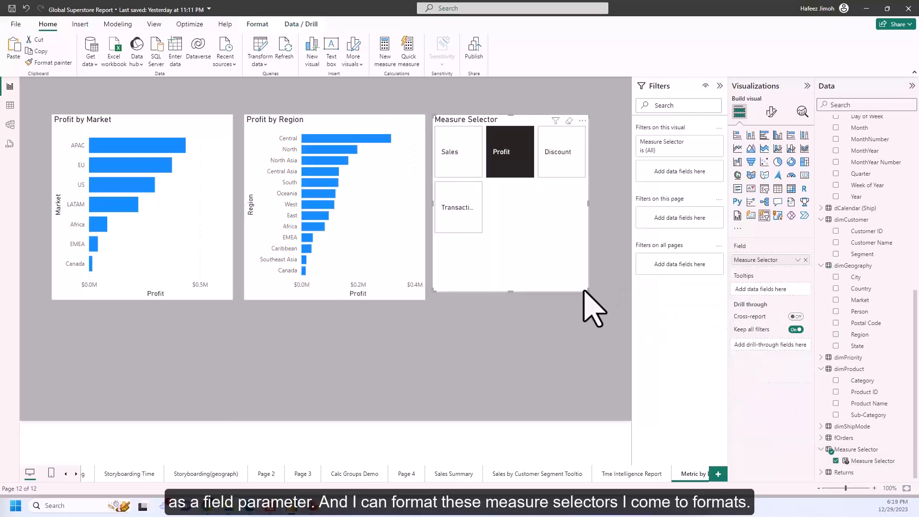
{"action": "left_click", "coordinate": [771, 111]}
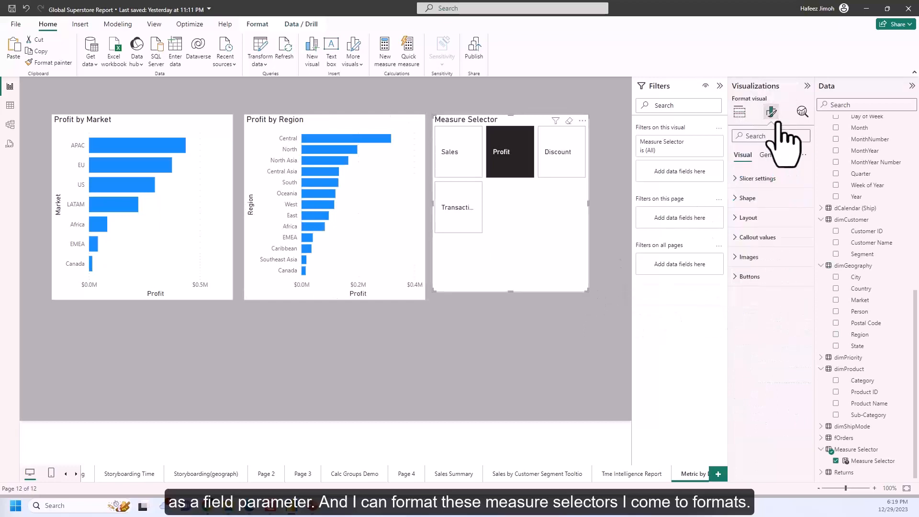
{"action": "left_click", "coordinate": [779, 187]}
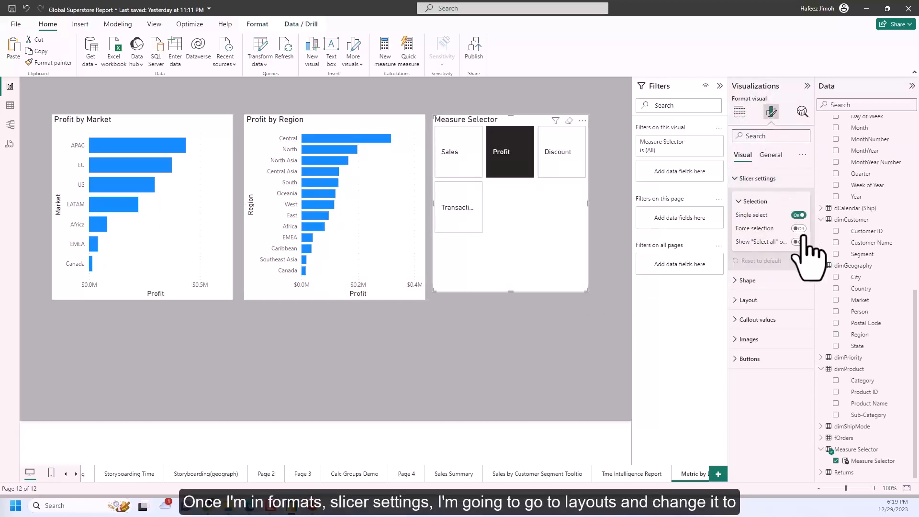
{"action": "left_click", "coordinate": [787, 300]}
{"action": "left_click", "coordinate": [766, 372]}
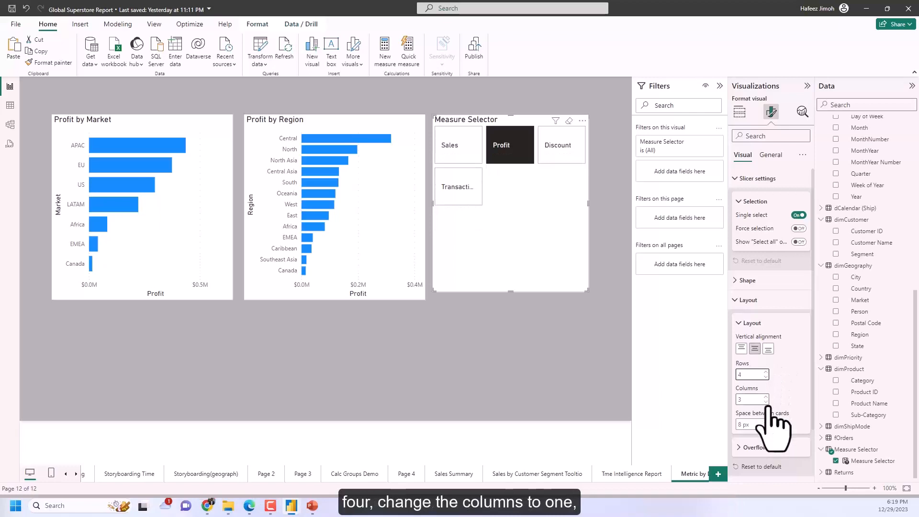
{"action": "left_click", "coordinate": [766, 401]}
{"action": "left_click", "coordinate": [766, 401]}
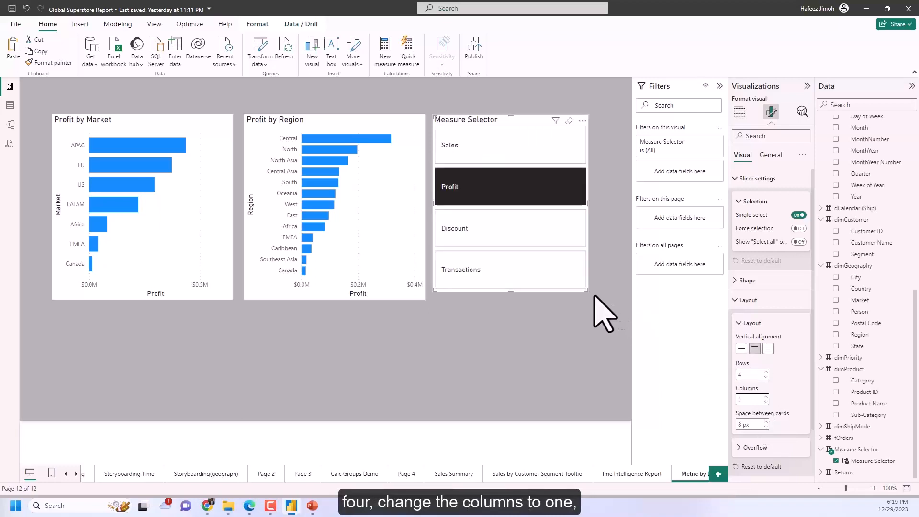
{"action": "left_click_drag", "start_coordinate": [586, 291], "coordinate": [548, 216]}
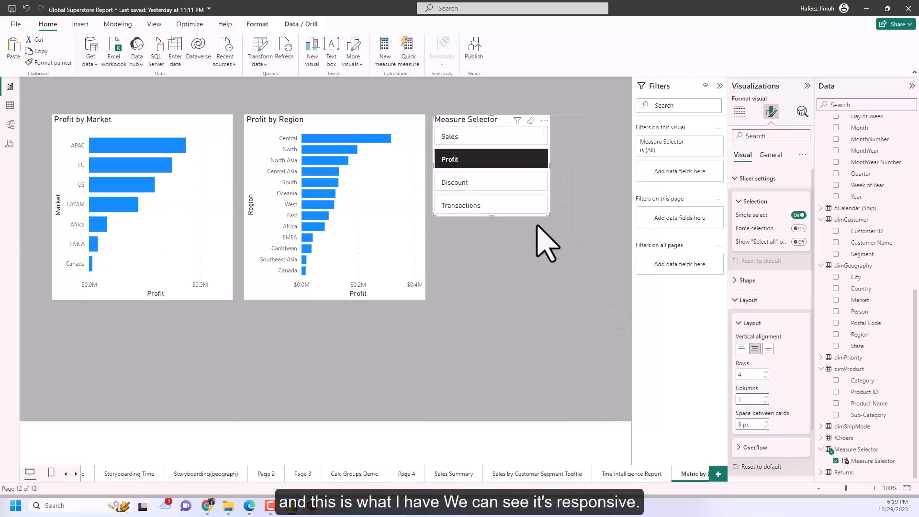
Turn off the Profit by Market chart's background and give it a dark grey visual border with 5 px rounded corners.
{"action": "left_click", "coordinate": [218, 295]}
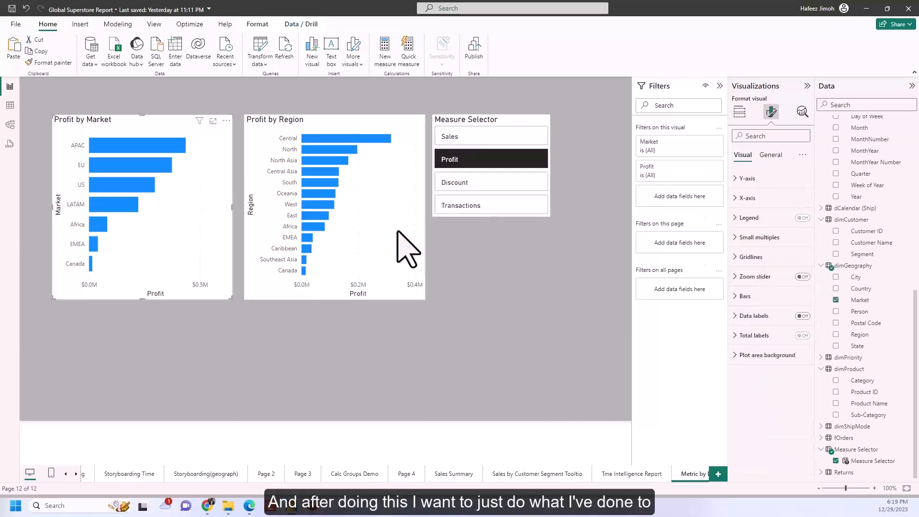
{"action": "left_click", "coordinate": [771, 154]}
{"action": "left_click", "coordinate": [795, 216]}
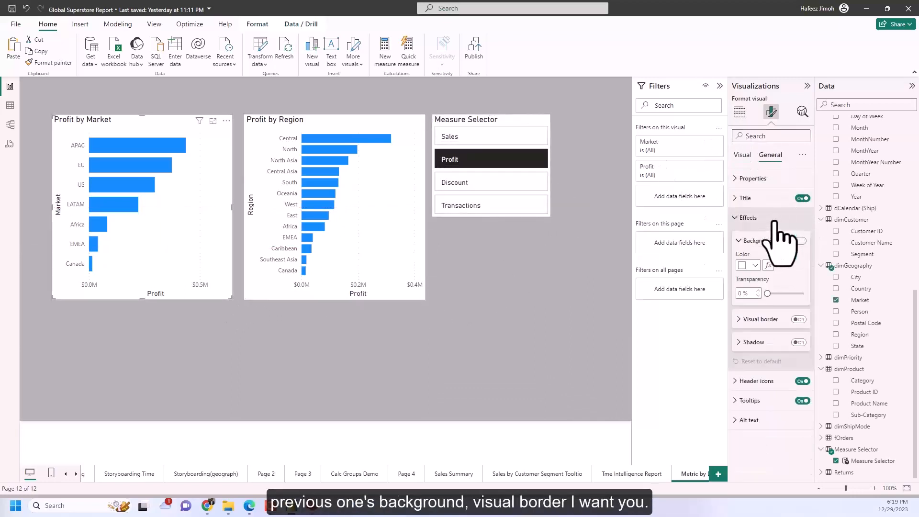
{"action": "left_click", "coordinate": [782, 240]}
{"action": "left_click", "coordinate": [797, 319]}
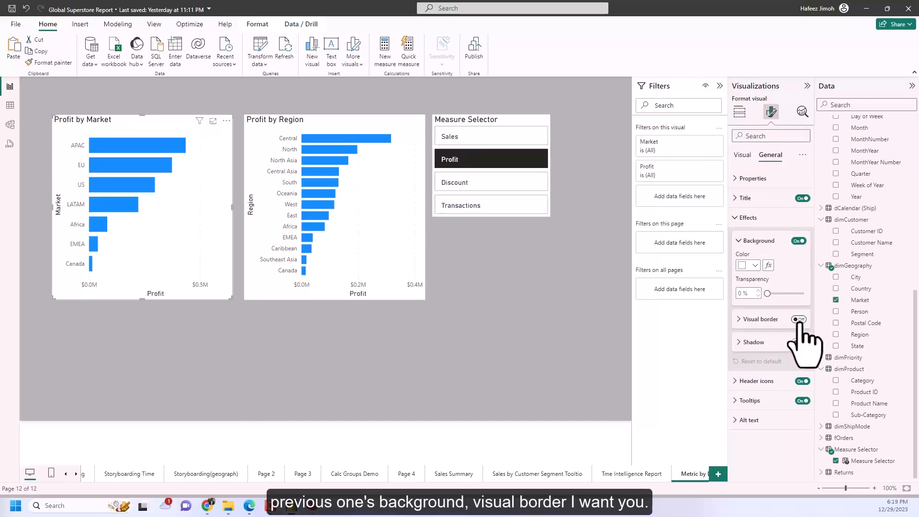
{"action": "left_click", "coordinate": [798, 241]}
{"action": "left_click", "coordinate": [761, 325]}
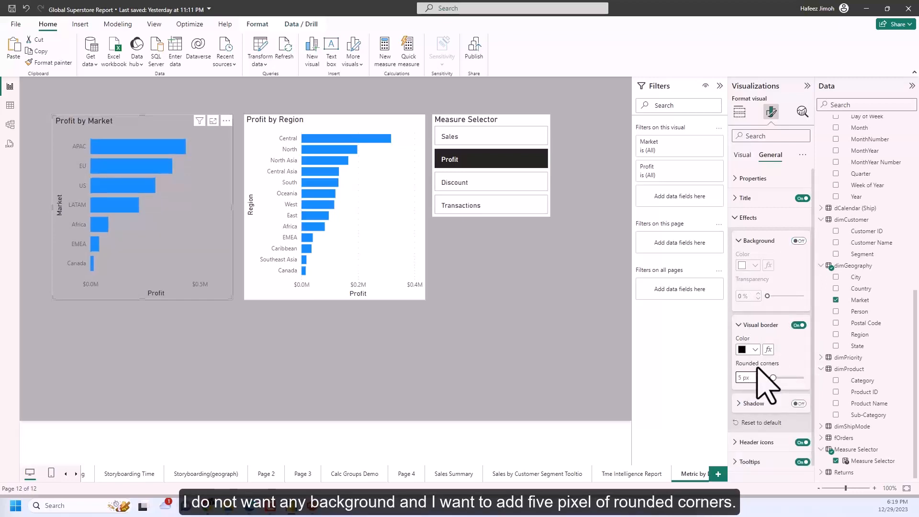
{"action": "left_click", "coordinate": [754, 350]}
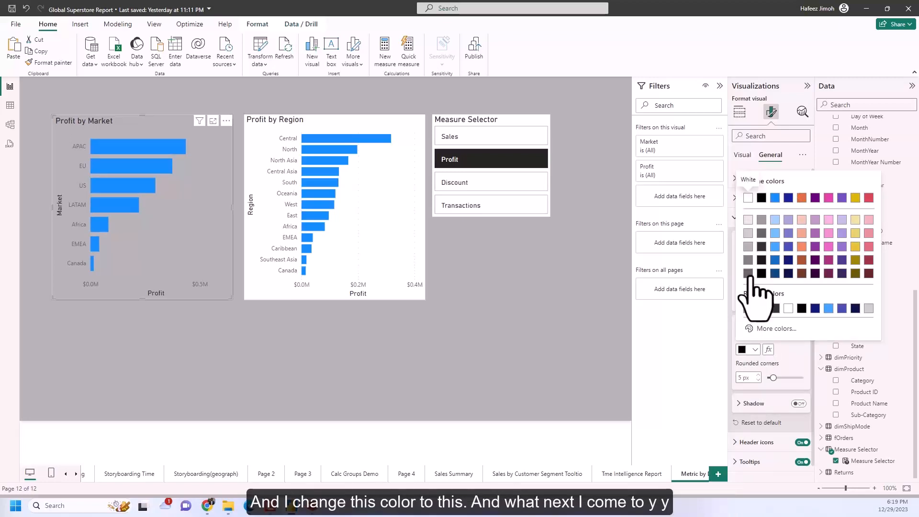
{"action": "left_click", "coordinate": [749, 275]}
{"action": "left_click", "coordinate": [551, 345]}
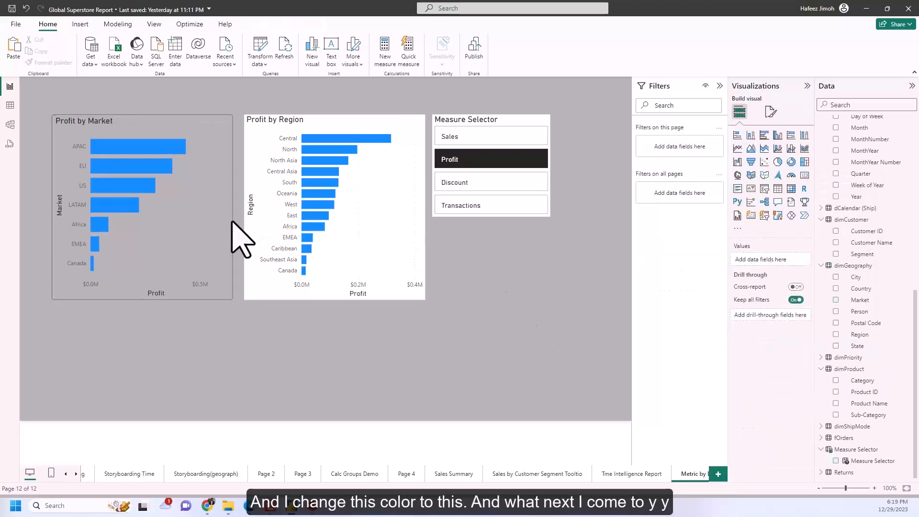
Set the Y-axis values of the Profit by Market chart to black.
{"action": "left_click", "coordinate": [232, 221]}
{"action": "left_click", "coordinate": [771, 112]}
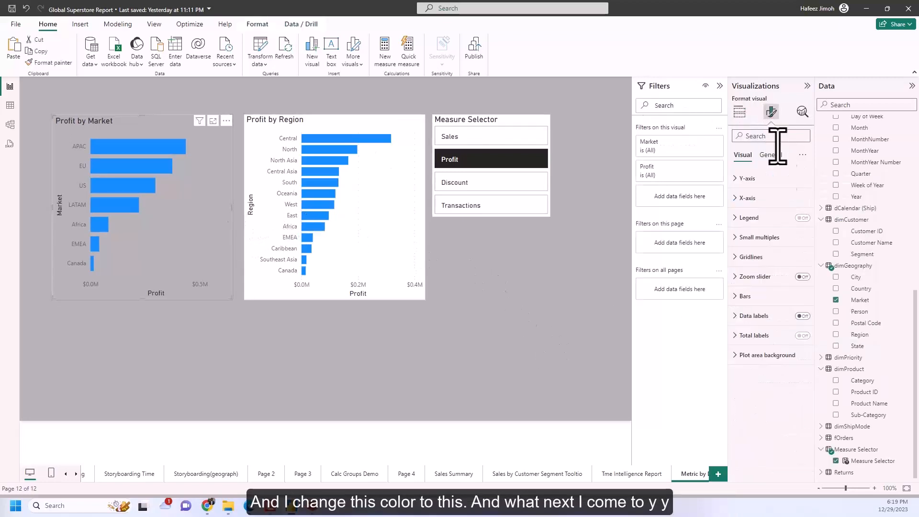
{"action": "left_click", "coordinate": [772, 178]}
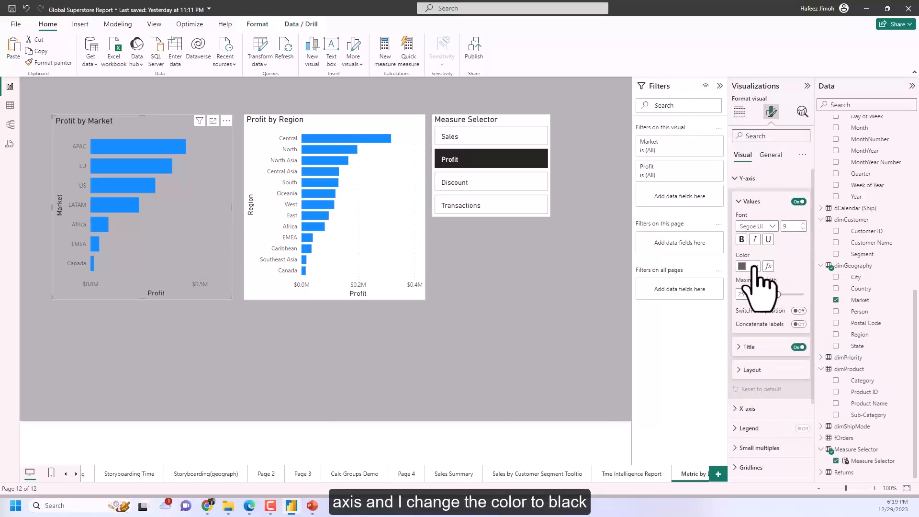
{"action": "left_click", "coordinate": [754, 267]}
{"action": "left_click", "coordinate": [762, 300]}
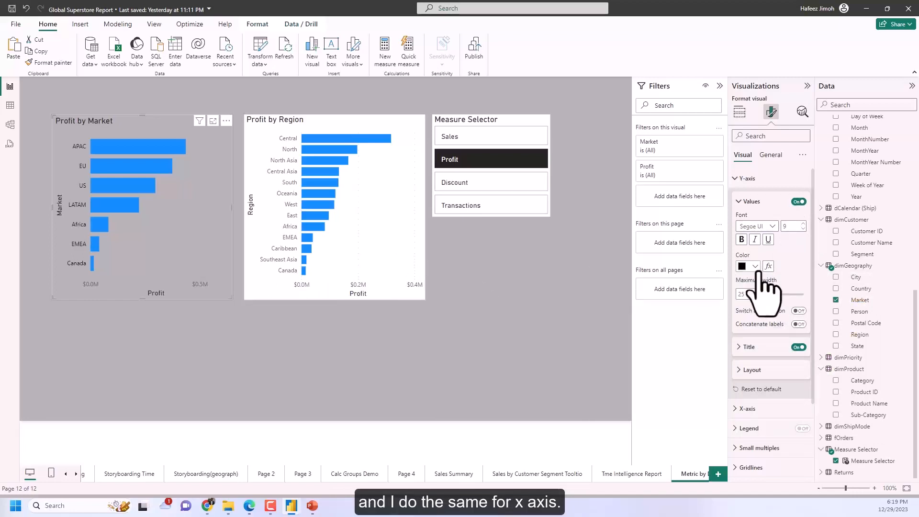
Set the X-axis values of the Profit by Market chart to black.
{"action": "left_click", "coordinate": [749, 181]}
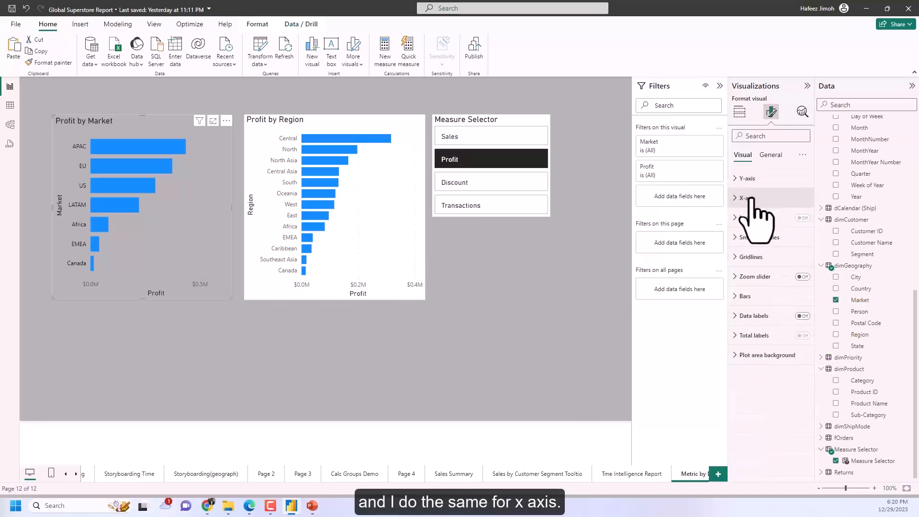
{"action": "left_click", "coordinate": [750, 197]}
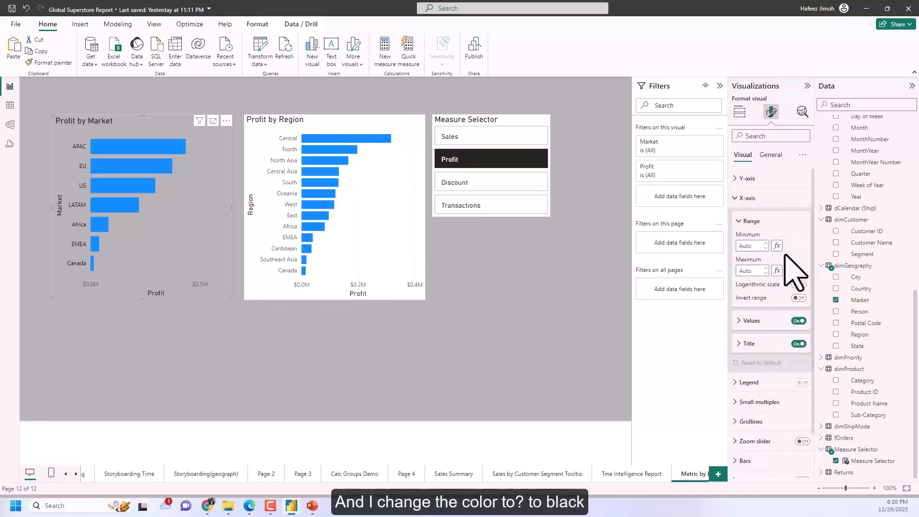
{"action": "left_click", "coordinate": [756, 322]}
{"action": "left_click", "coordinate": [749, 385]}
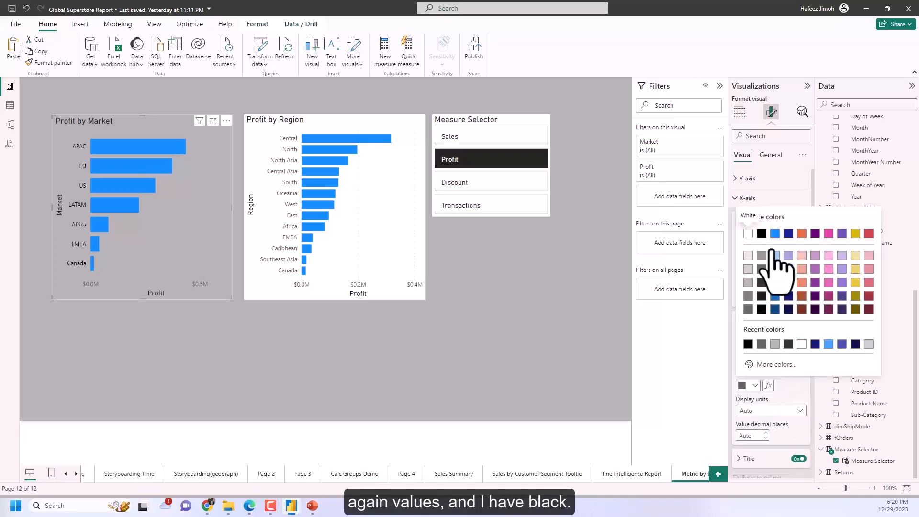
{"action": "left_click", "coordinate": [762, 233]}
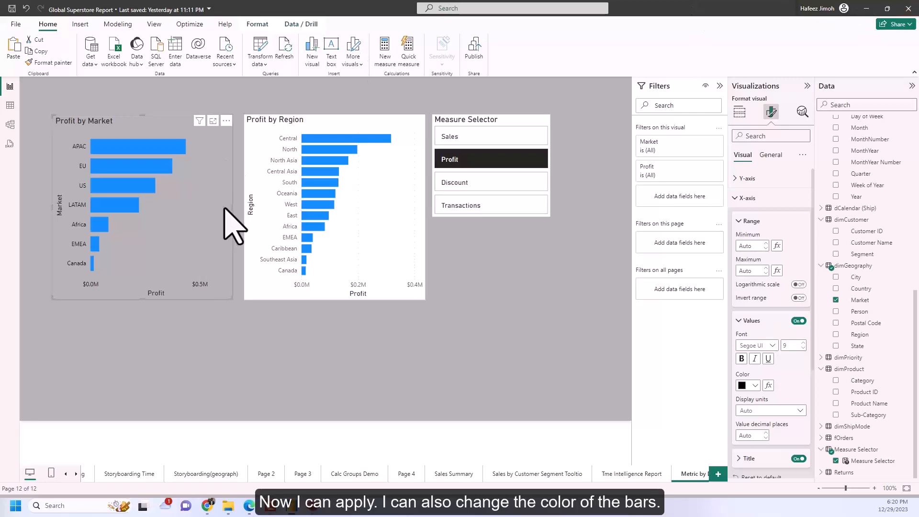
{"action": "left_click", "coordinate": [745, 198]}
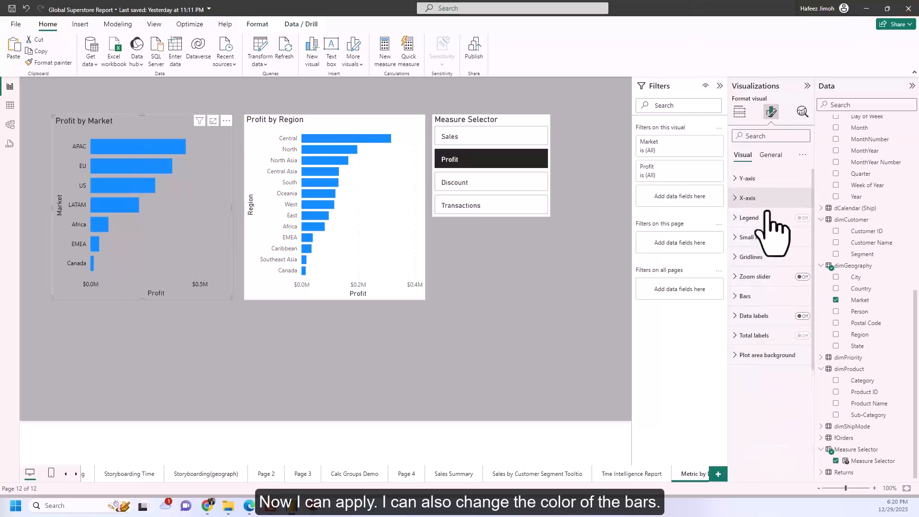
Change the bars of the Profit by Market chart to dark navy blue.
{"action": "left_click", "coordinate": [763, 297]}
{"action": "left_click", "coordinate": [755, 391]}
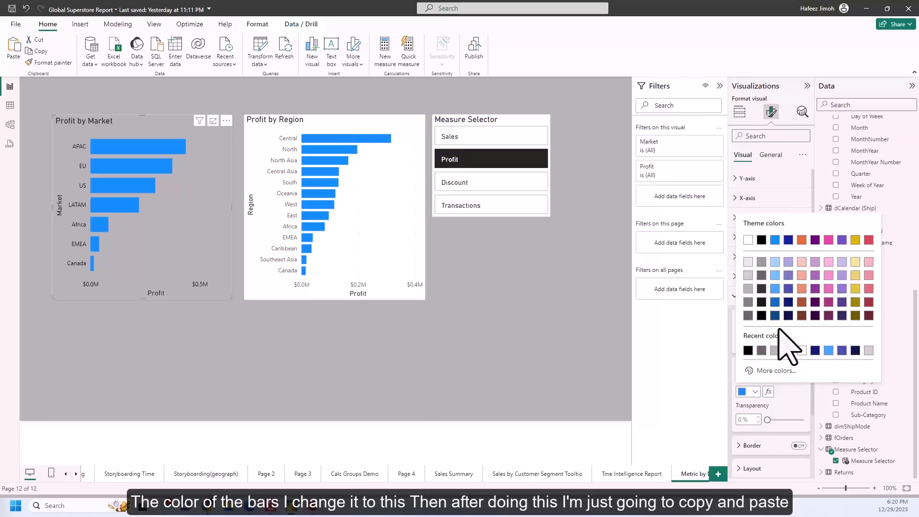
{"action": "left_click", "coordinate": [789, 316]}
{"action": "left_click", "coordinate": [564, 314]}
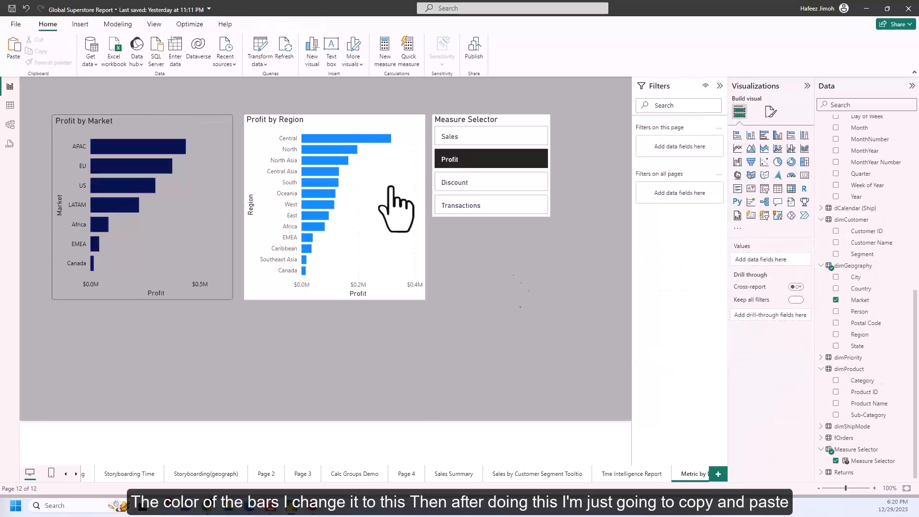
Copy the Profit by Market chart's formatting to the Profit by Region chart with the Format painter.
{"action": "left_click", "coordinate": [196, 192]}
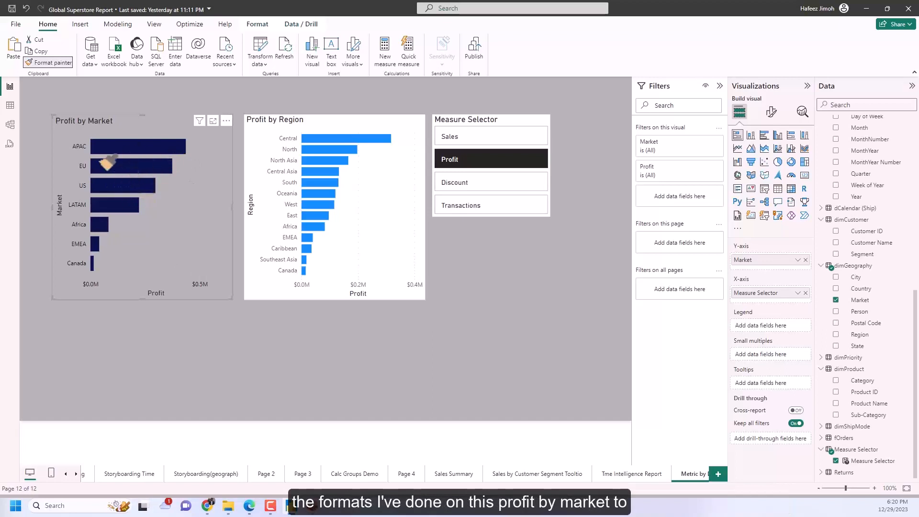
{"action": "left_click", "coordinate": [395, 187]}
{"action": "left_click", "coordinate": [493, 297]}
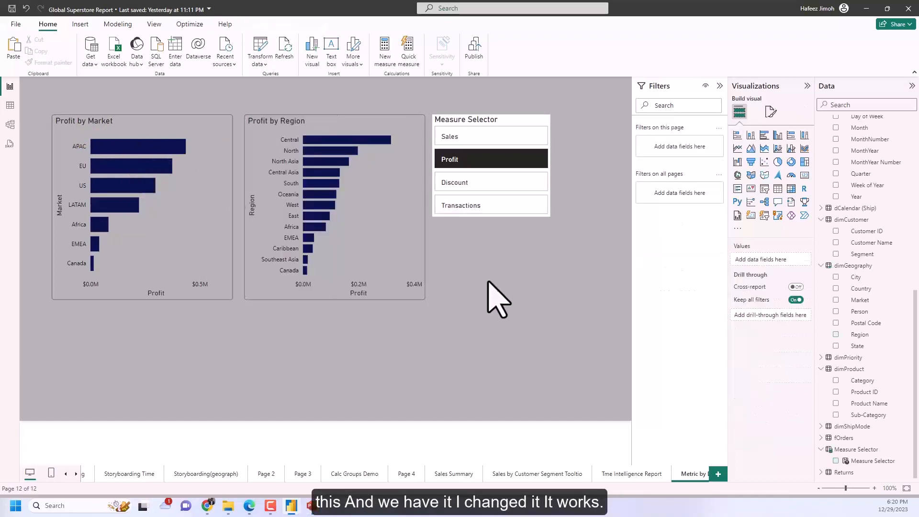
Test the restyled charts with the slicer's Sales, Discount, Transactions and Profit options, finishing on Sales.
{"action": "left_click", "coordinate": [479, 138]}
{"action": "left_click", "coordinate": [493, 183]}
{"action": "left_click", "coordinate": [496, 205]}
{"action": "left_click", "coordinate": [494, 159]}
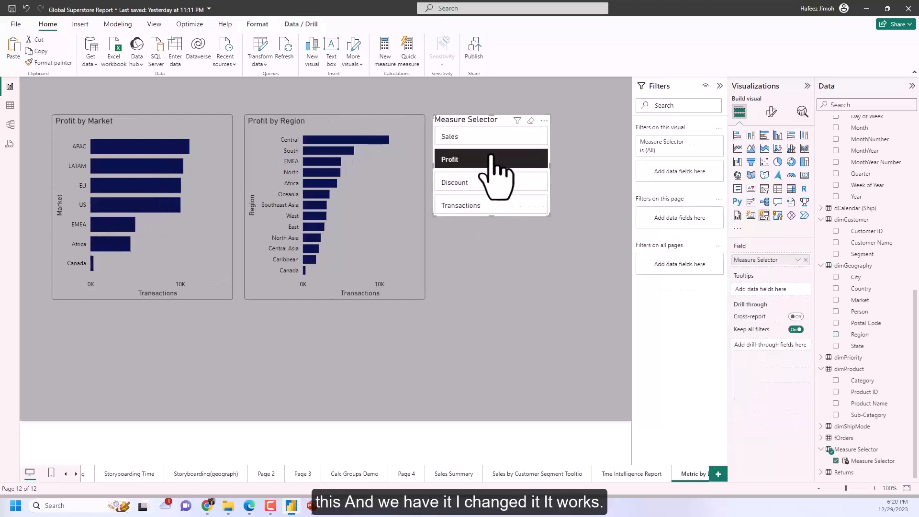
{"action": "left_click", "coordinate": [488, 137]}
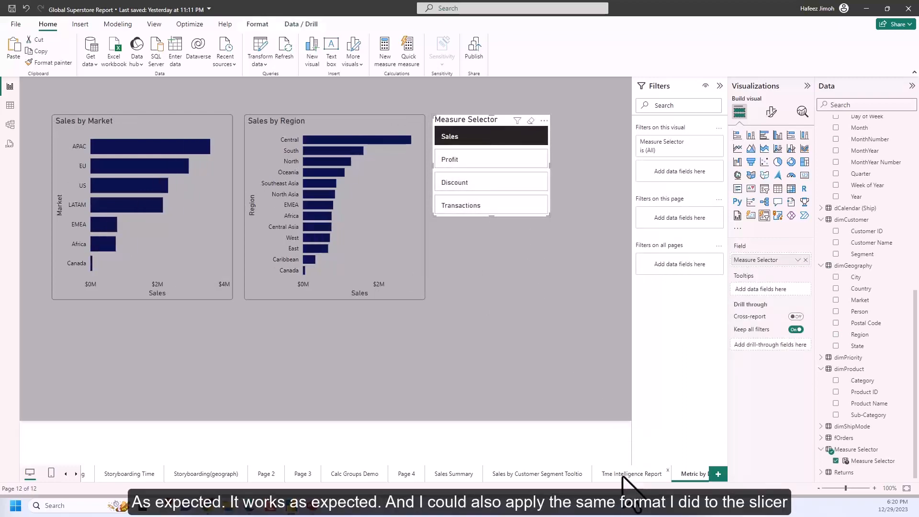
Check the Year slicer's styling on the Tme Intelligence Report page and return to the metric by demography page.
{"action": "left_click", "coordinate": [623, 477]}
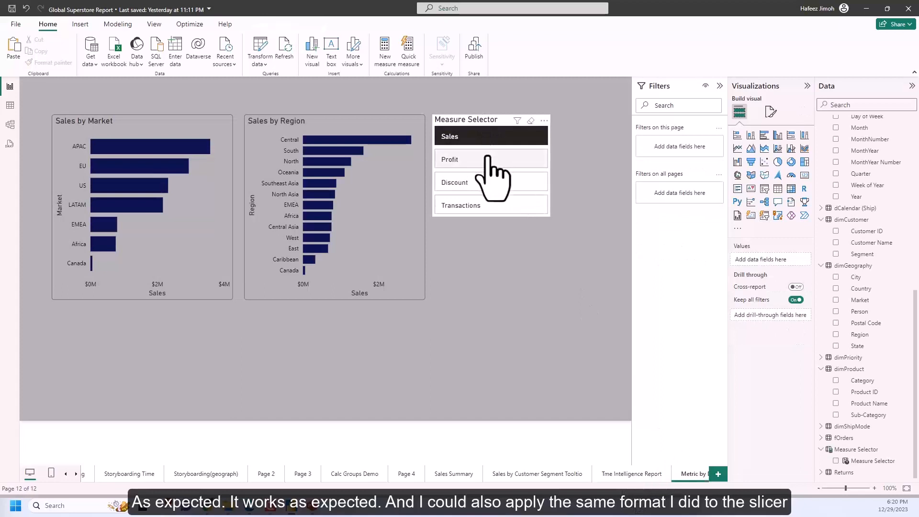
{"action": "left_click", "coordinate": [650, 480]}
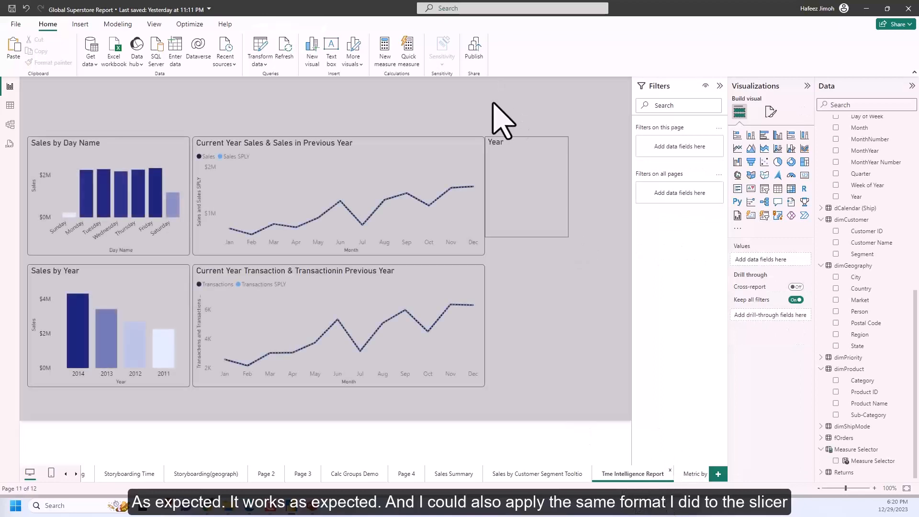
{"action": "left_click", "coordinate": [689, 473]}
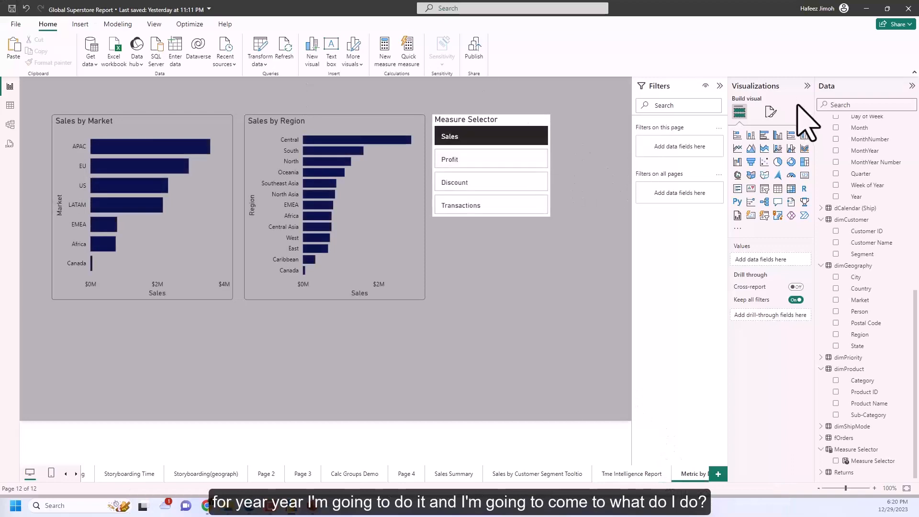
Search the Measure Selector slicer's format options for "color" and set its button fill to dark grey.
{"action": "left_click", "coordinate": [548, 171]}
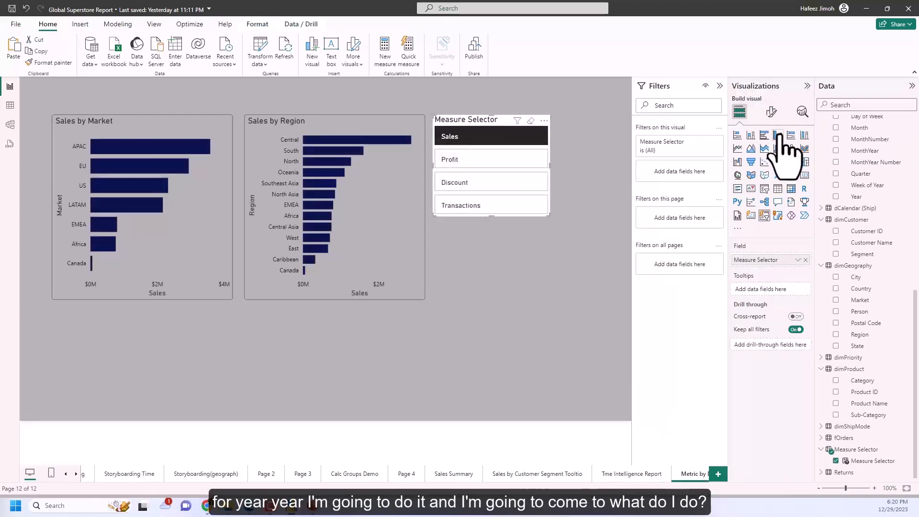
{"action": "left_click", "coordinate": [770, 111]}
{"action": "left_click", "coordinate": [772, 136]}
{"action": "type", "text": "c"}
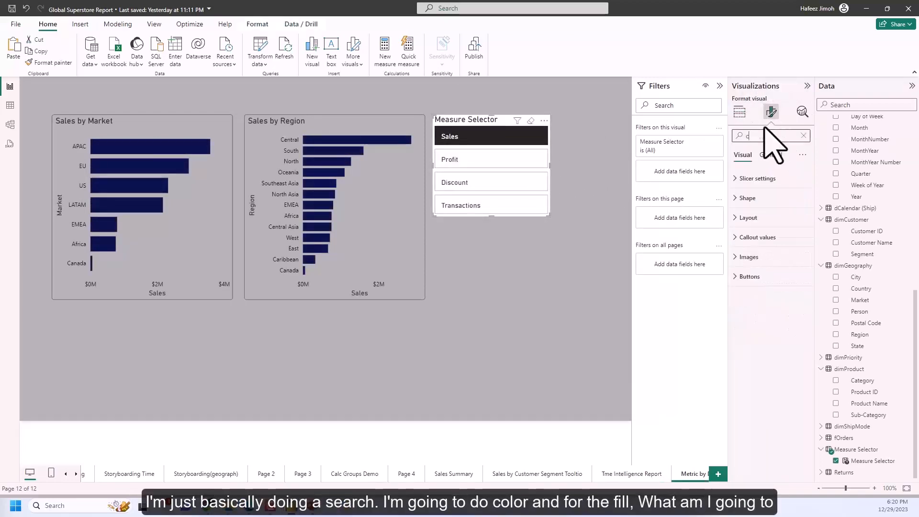
{"action": "type", "text": "olor"}
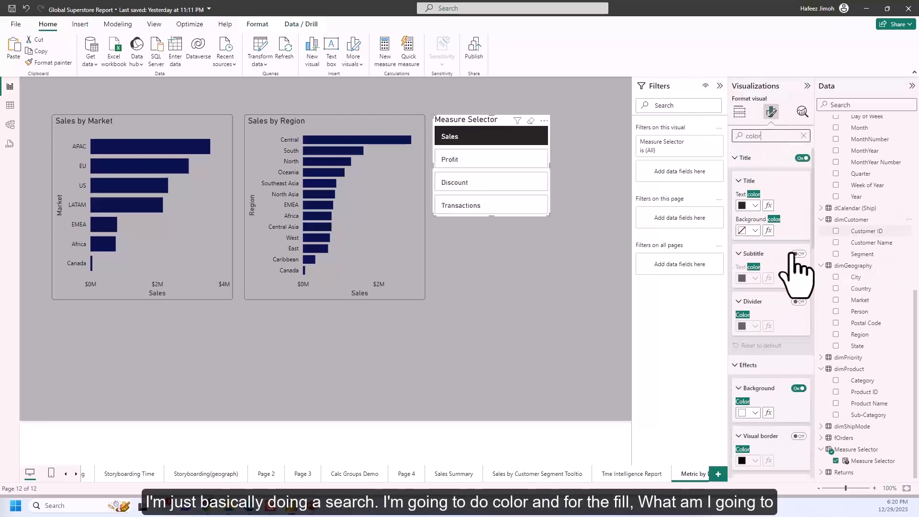
{"action": "scroll", "coordinate": [796, 266], "scroll_direction": "down", "scroll_amount": 10}
{"action": "scroll", "coordinate": [792, 400], "scroll_direction": "down", "scroll_amount": 2}
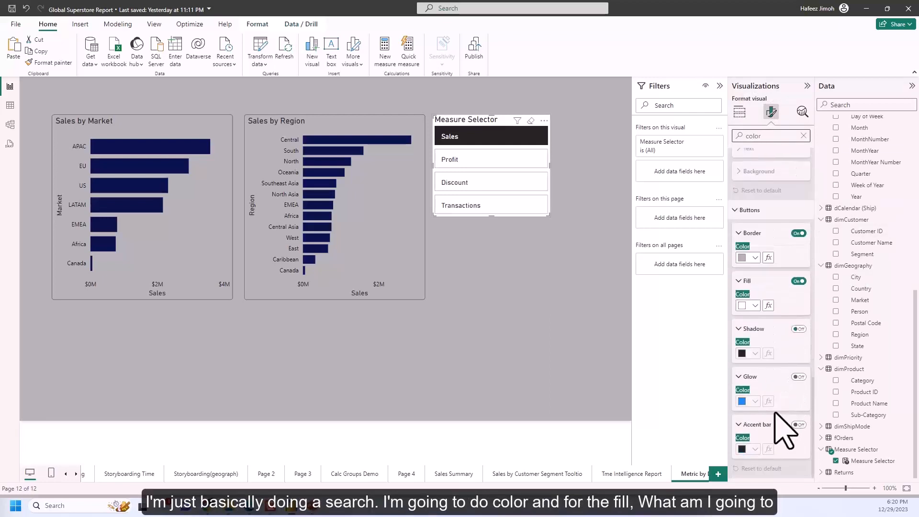
{"action": "left_click", "coordinate": [753, 305]}
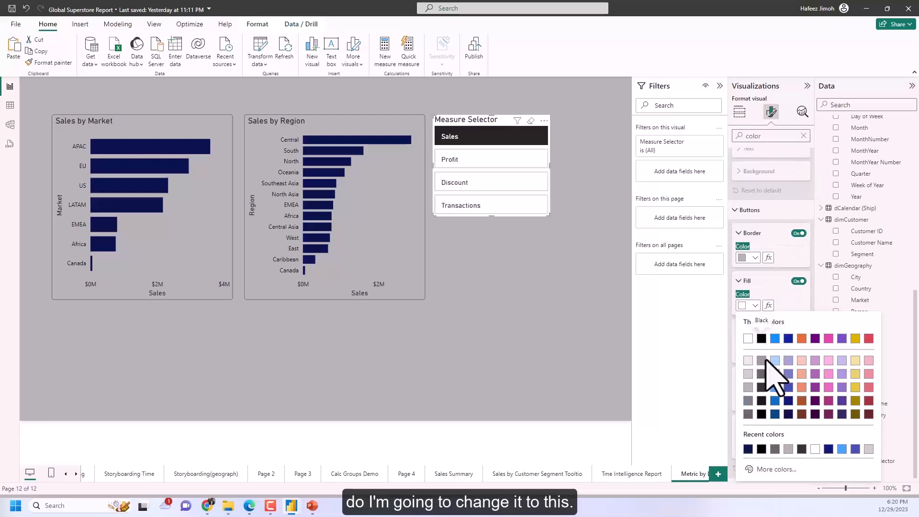
{"action": "left_click", "coordinate": [761, 373]}
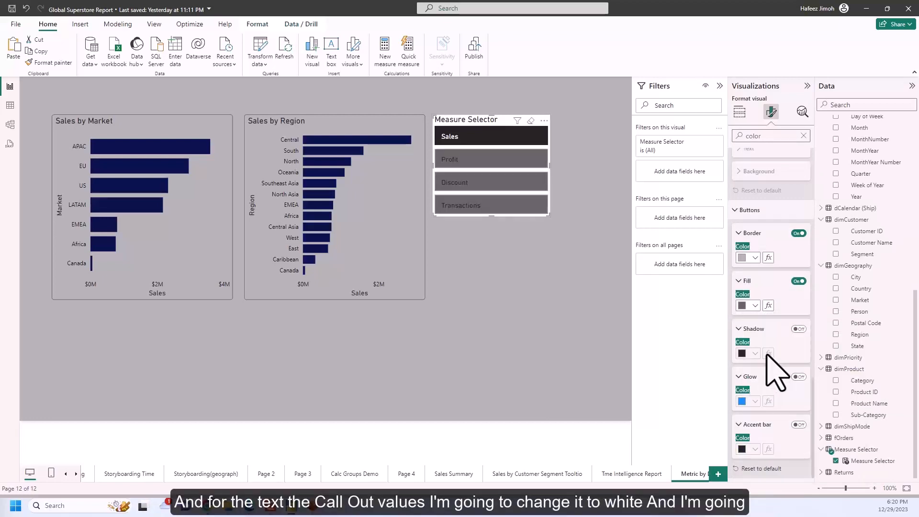
Set the color of the Measure Selector slicer's callout values to white.
{"action": "scroll", "coordinate": [775, 365], "scroll_direction": "down", "scroll_amount": 6}
{"action": "scroll", "coordinate": [775, 366], "scroll_direction": "up", "scroll_amount": 4}
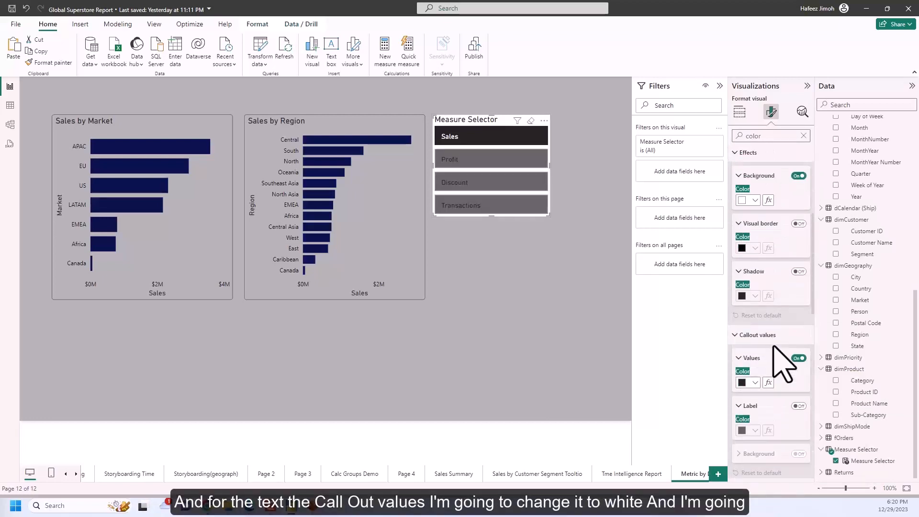
{"action": "scroll", "coordinate": [790, 376], "scroll_direction": "down", "scroll_amount": 1}
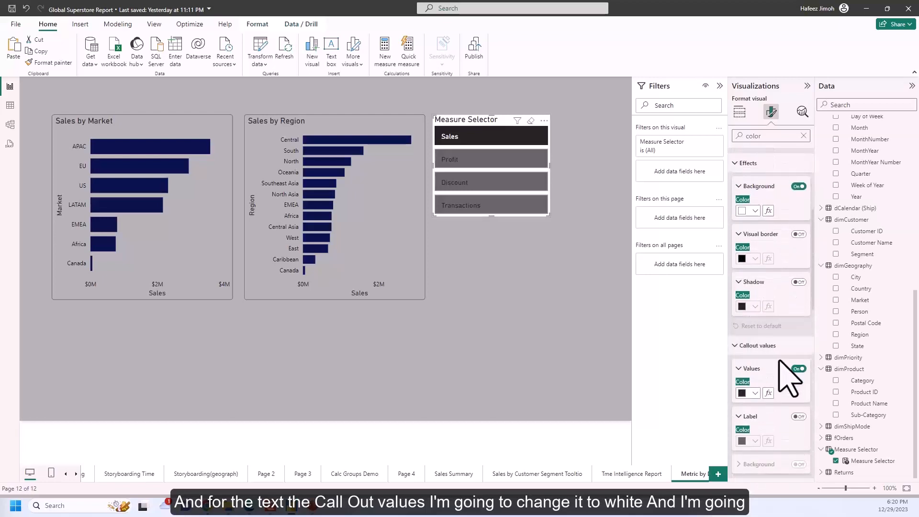
{"action": "left_click", "coordinate": [754, 394]}
{"action": "left_click", "coordinate": [748, 241]}
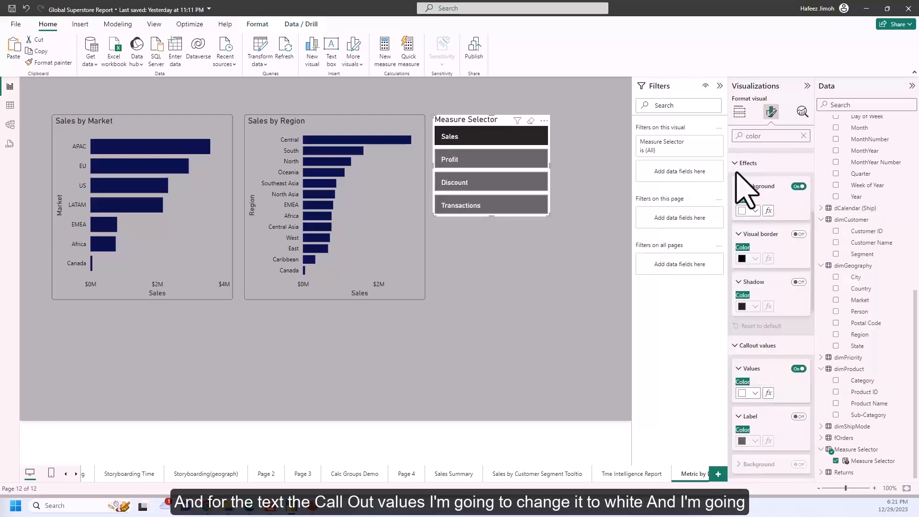
Turn off the Measure Selector slicer's background in its general effects and deselect the slicer.
{"action": "left_click", "coordinate": [771, 113]}
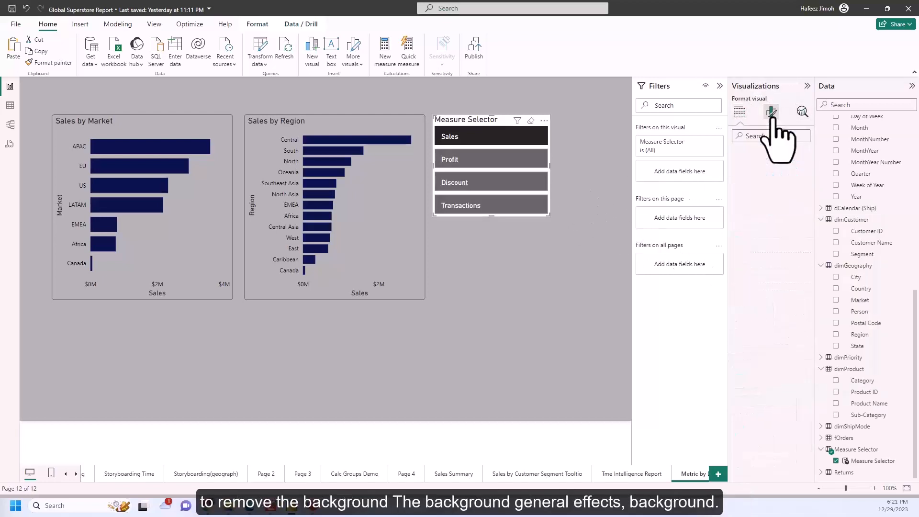
{"action": "left_click", "coordinate": [771, 155]}
{"action": "left_click", "coordinate": [761, 217]}
{"action": "left_click", "coordinate": [768, 240]}
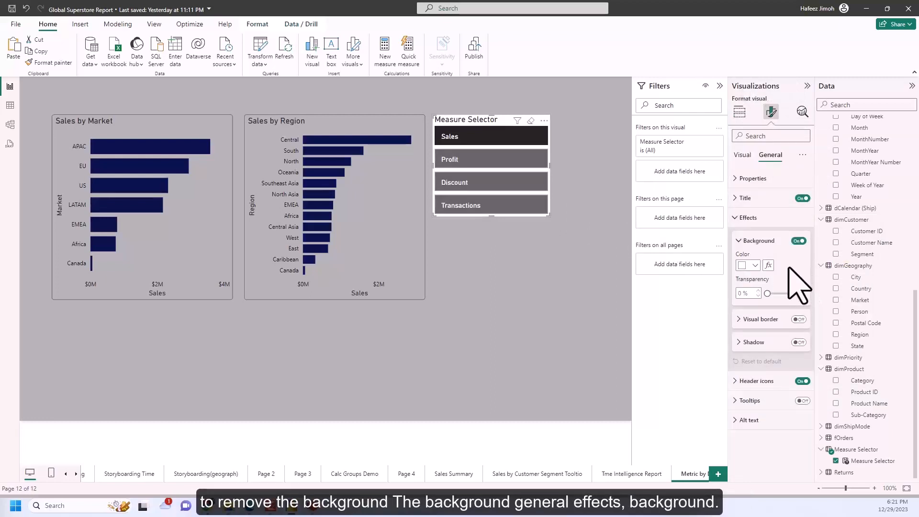
{"action": "left_click", "coordinate": [799, 241]}
{"action": "left_click", "coordinate": [602, 220]}
Test the restyled slicer by switching between Profit, Discount, Sales and Transactions, finishing on Sales.
{"action": "left_click", "coordinate": [532, 161]}
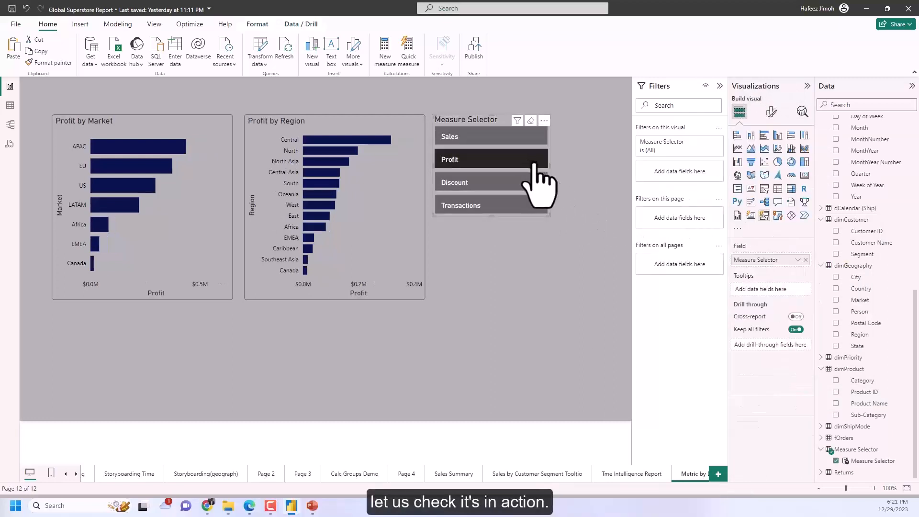
{"action": "left_click", "coordinate": [529, 183]}
{"action": "left_click", "coordinate": [519, 139]}
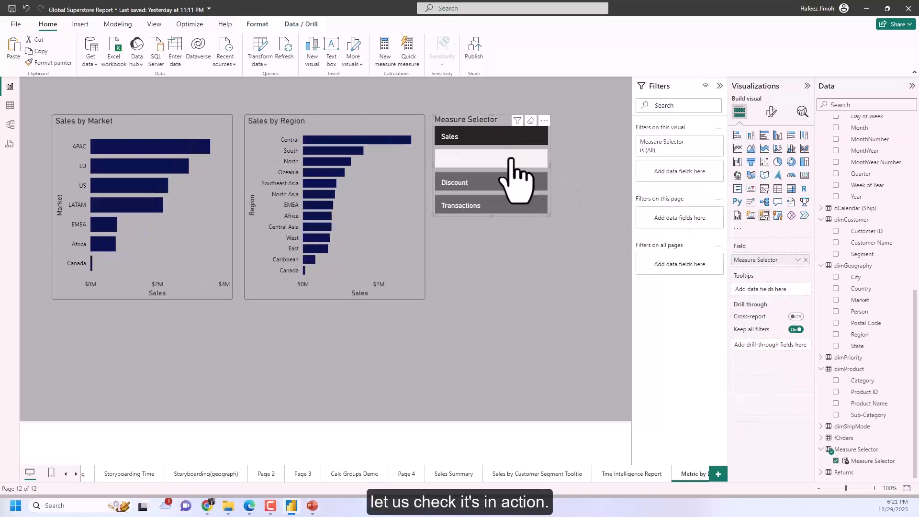
{"action": "left_click", "coordinate": [517, 160]}
{"action": "left_click", "coordinate": [518, 183]}
{"action": "left_click", "coordinate": [521, 205]}
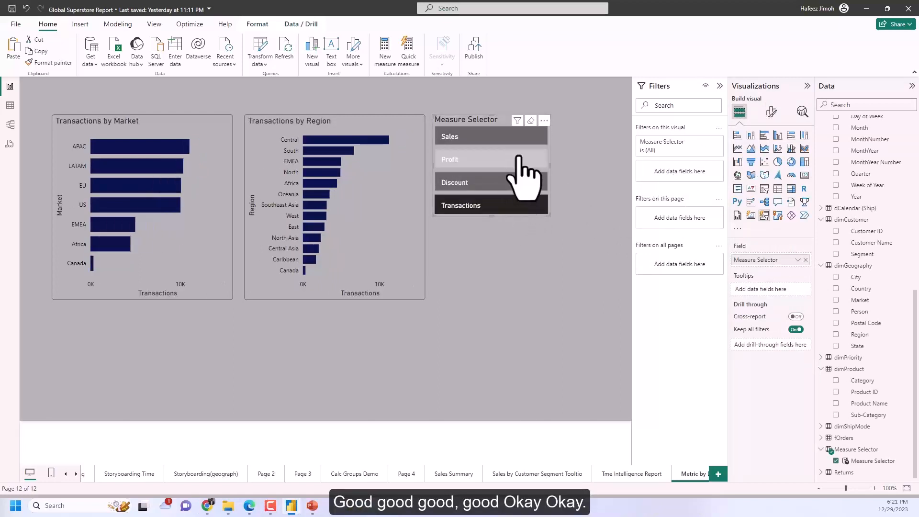
{"action": "left_click", "coordinate": [521, 160]}
{"action": "left_click", "coordinate": [518, 138]}
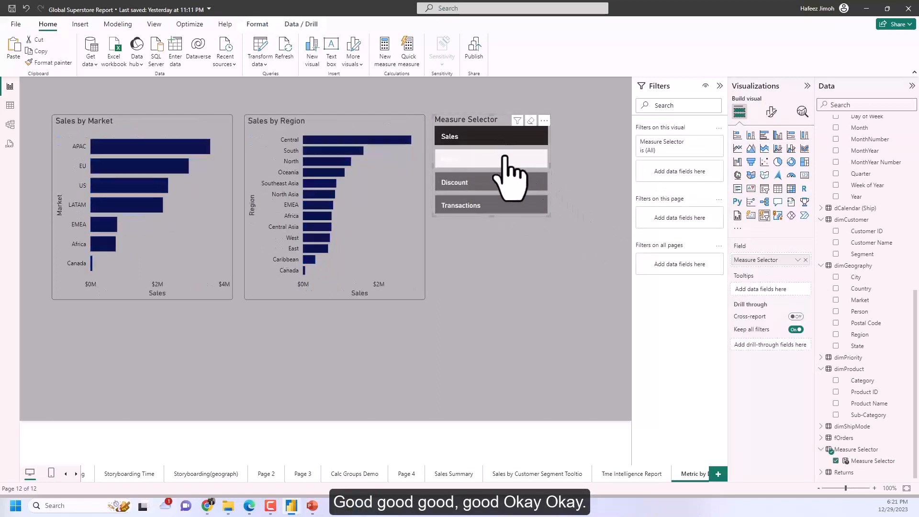
Switch the slicer to Transactions, check the single select option in its slicer settings, and test it by choosing Discount.
{"action": "left_click", "coordinate": [531, 206]}
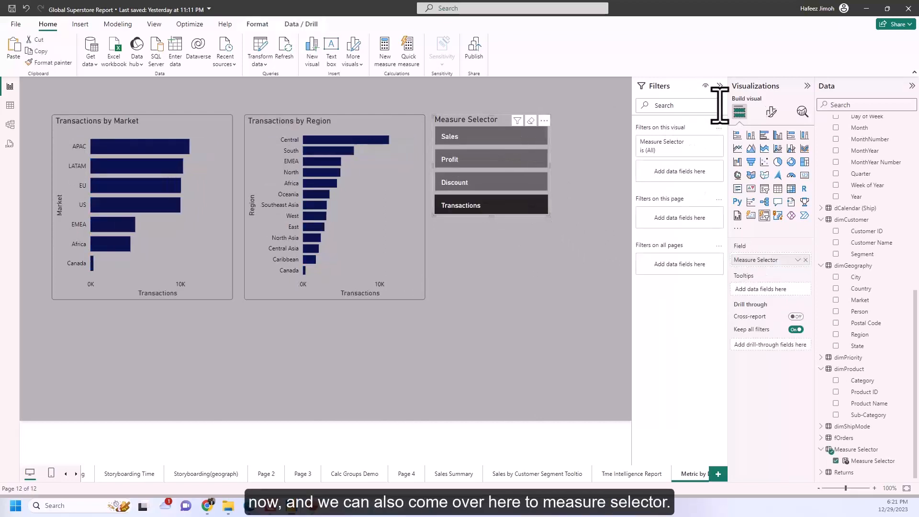
{"action": "left_click", "coordinate": [772, 112]}
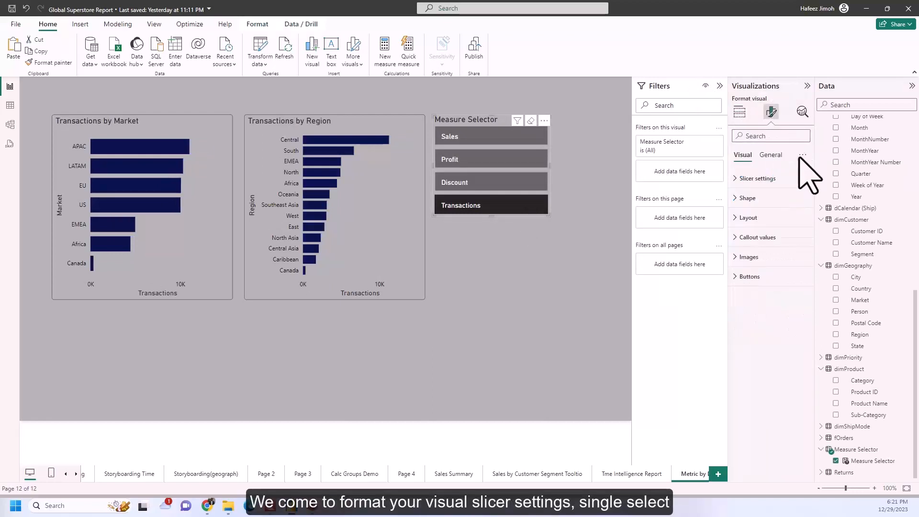
{"action": "left_click", "coordinate": [789, 179]}
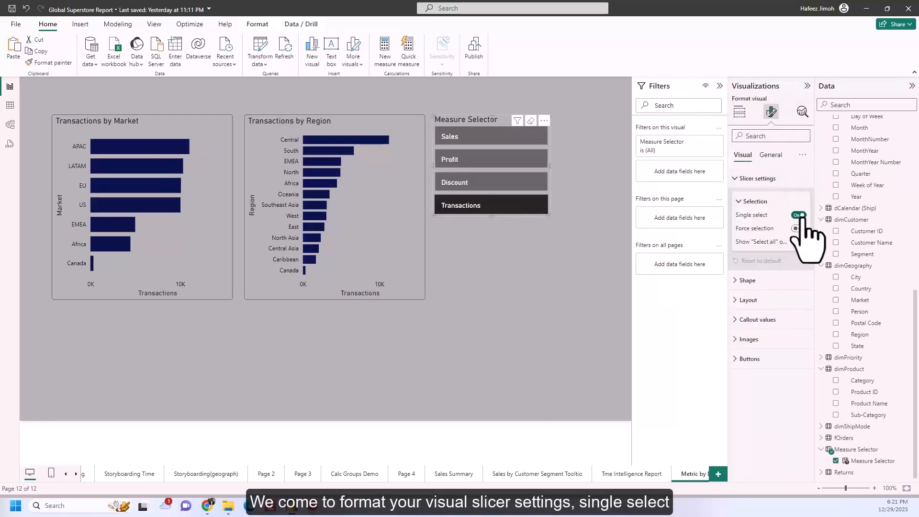
{"action": "left_click", "coordinate": [492, 185]}
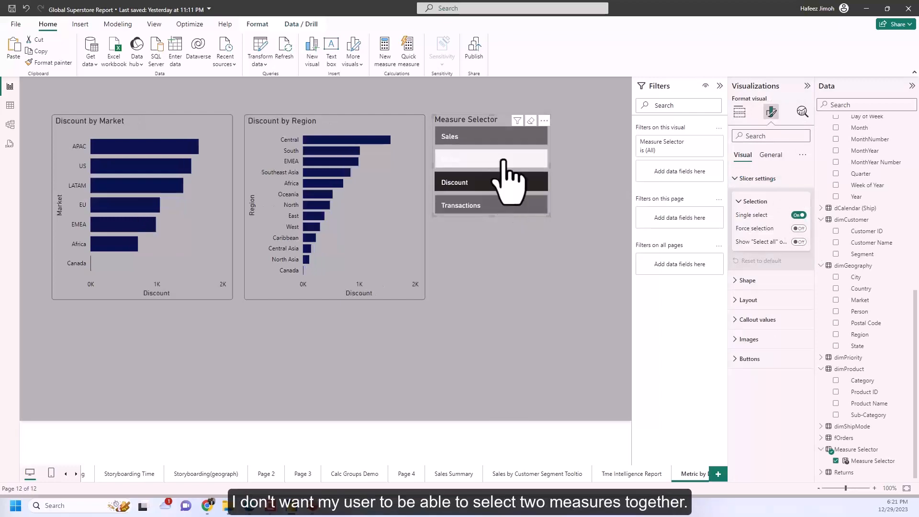
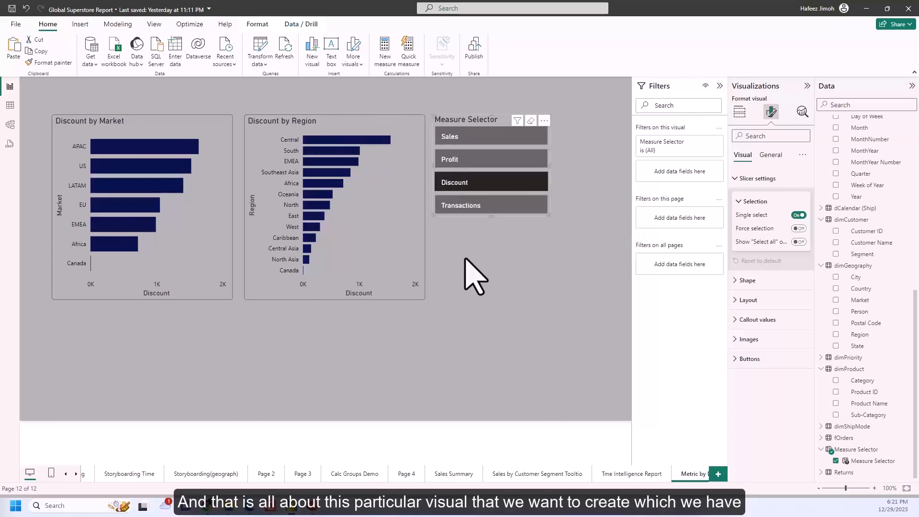
Switch the Measure Selector slicer to Transactions, reduce the slicer's width to just fit its buttons, and deselect it.
{"action": "left_click", "coordinate": [543, 209]}
{"action": "left_click_drag", "start_coordinate": [547, 215], "coordinate": [503, 221]}
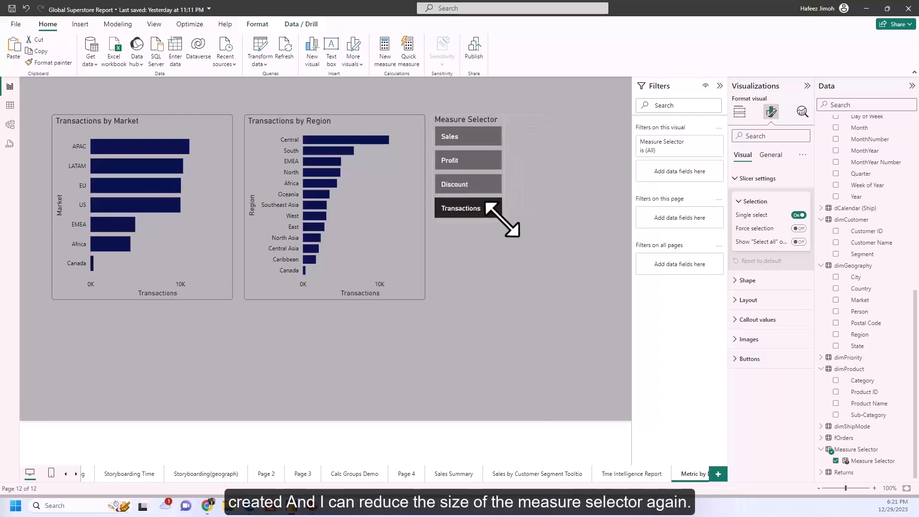
{"action": "left_click", "coordinate": [550, 223]}
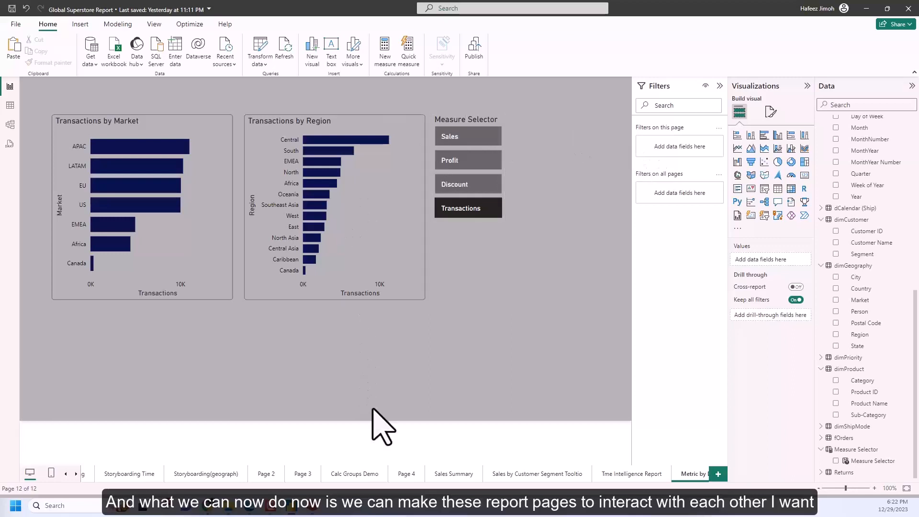
Look through the customer segment tooltip, Tme Intelligence Report and Metric by Demography pages, finishing on the Sales Summary page.
{"action": "left_click", "coordinate": [531, 474]}
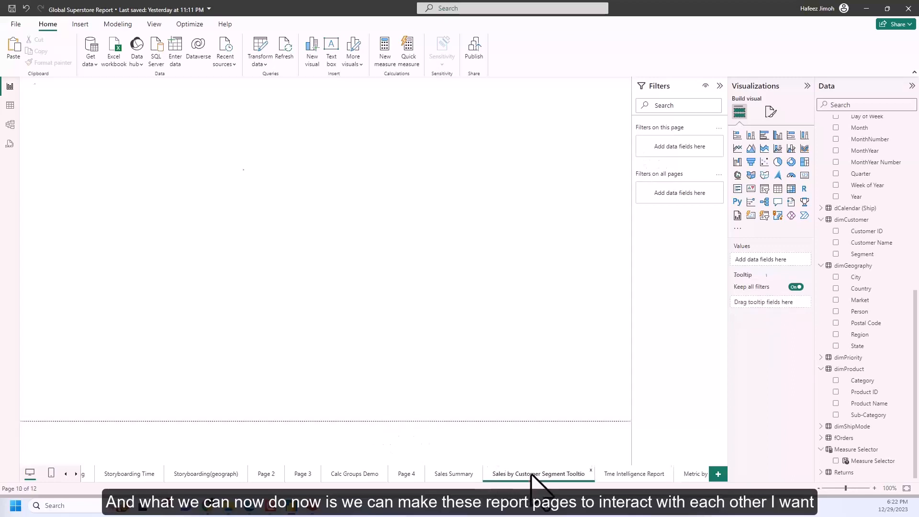
{"action": "left_click", "coordinate": [631, 475]}
{"action": "left_click", "coordinate": [691, 474]}
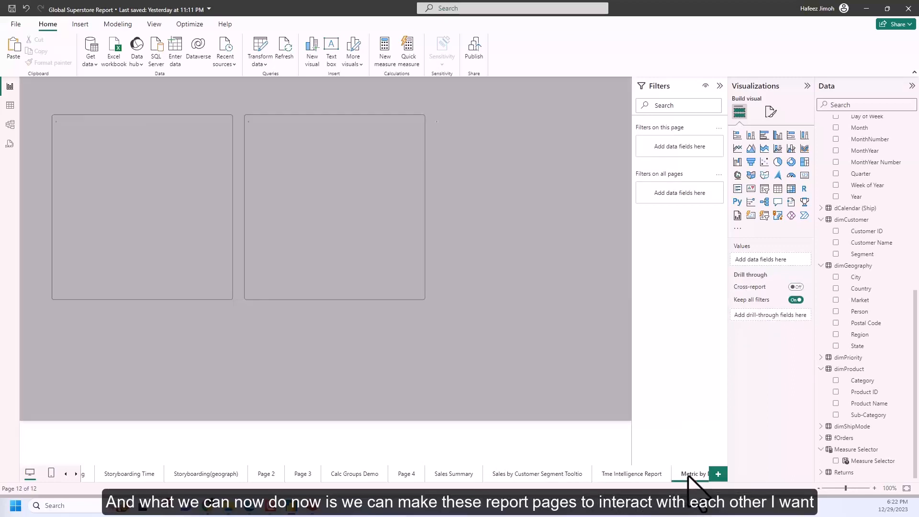
{"action": "left_click", "coordinate": [635, 475]}
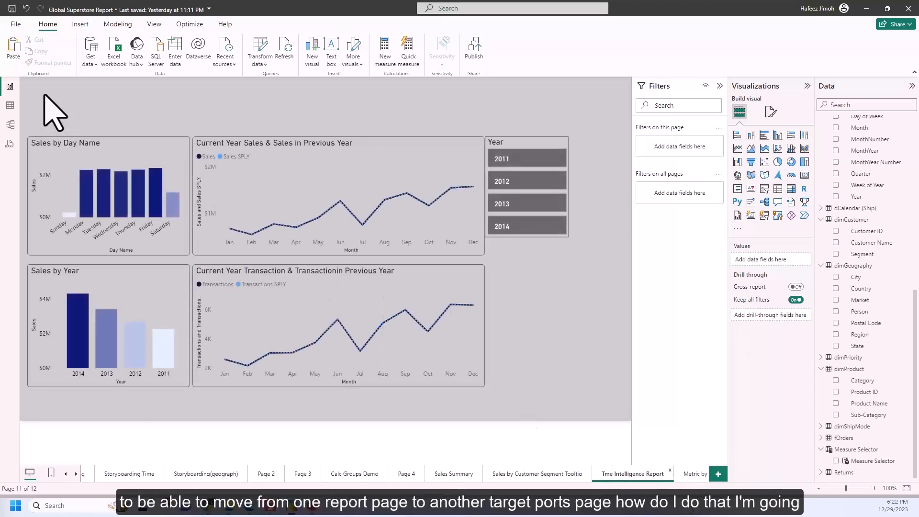
{"action": "left_click", "coordinate": [522, 472]}
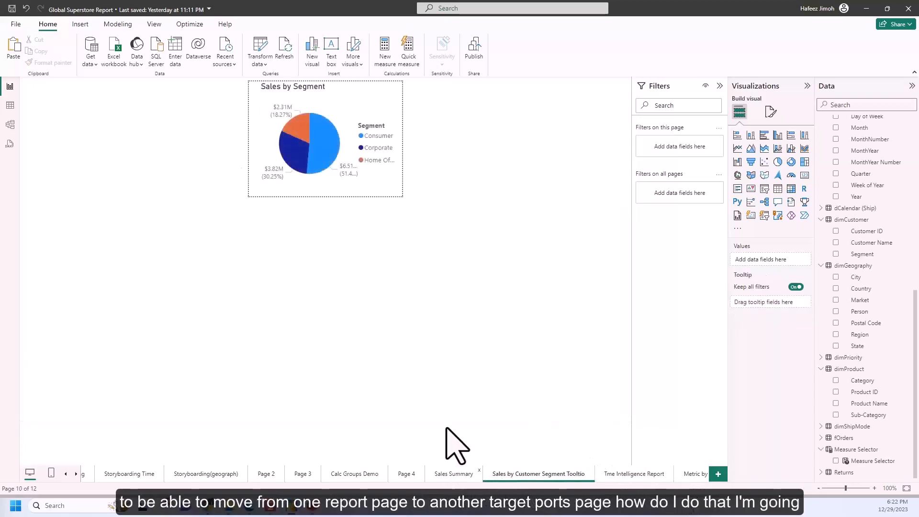
{"action": "left_click", "coordinate": [454, 473]}
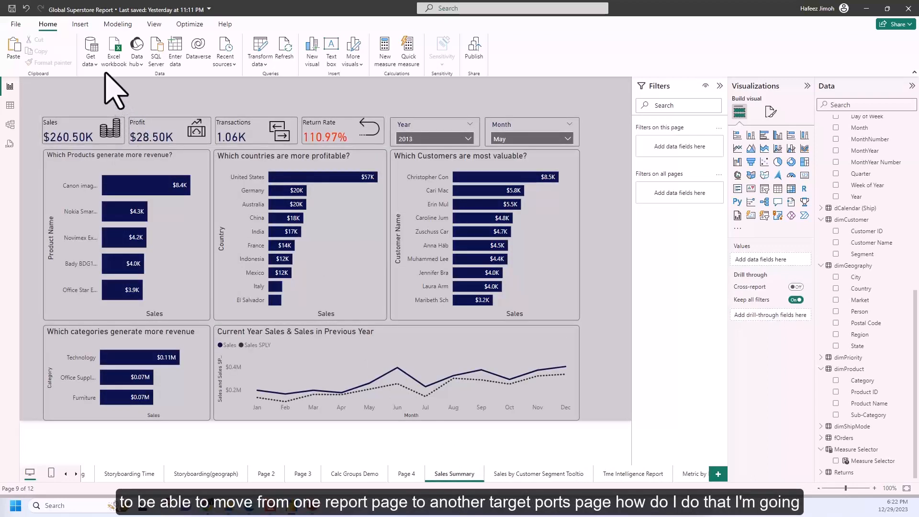
Insert a page navigator on the Sales Summary page and fit it across the empty strip above the KPI cards.
{"action": "left_click", "coordinate": [80, 25]}
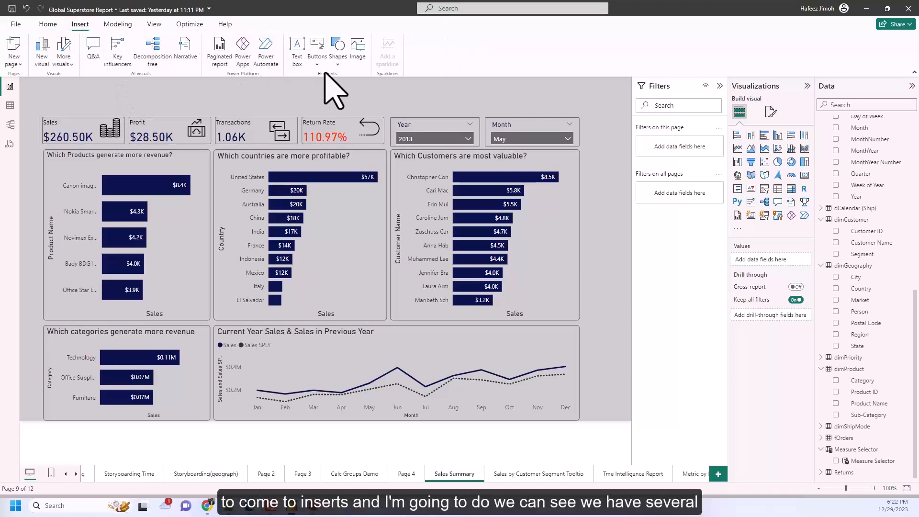
{"action": "left_click", "coordinate": [318, 63]}
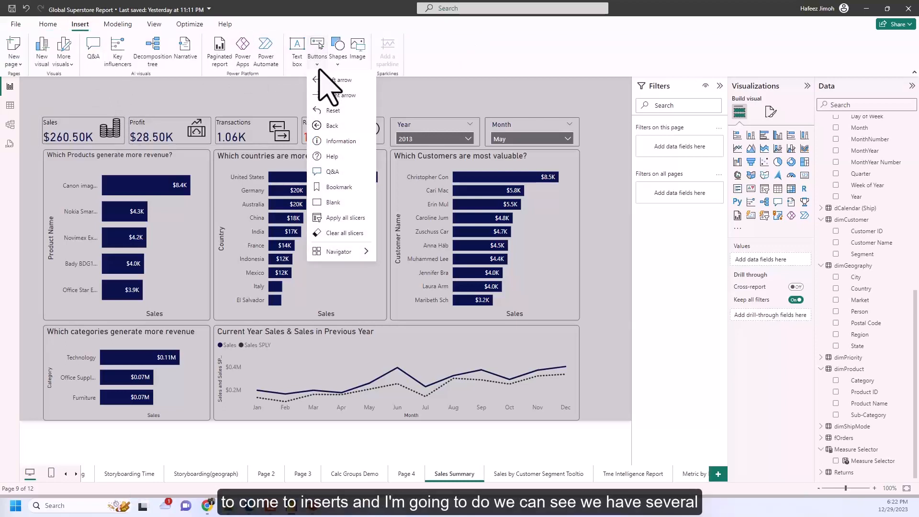
{"action": "mouse_move", "coordinate": [354, 254]}
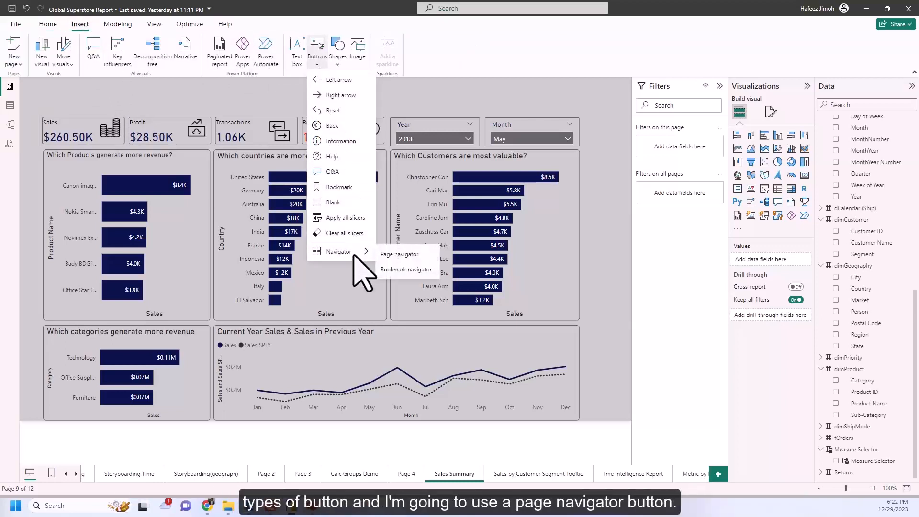
{"action": "left_click", "coordinate": [399, 255]}
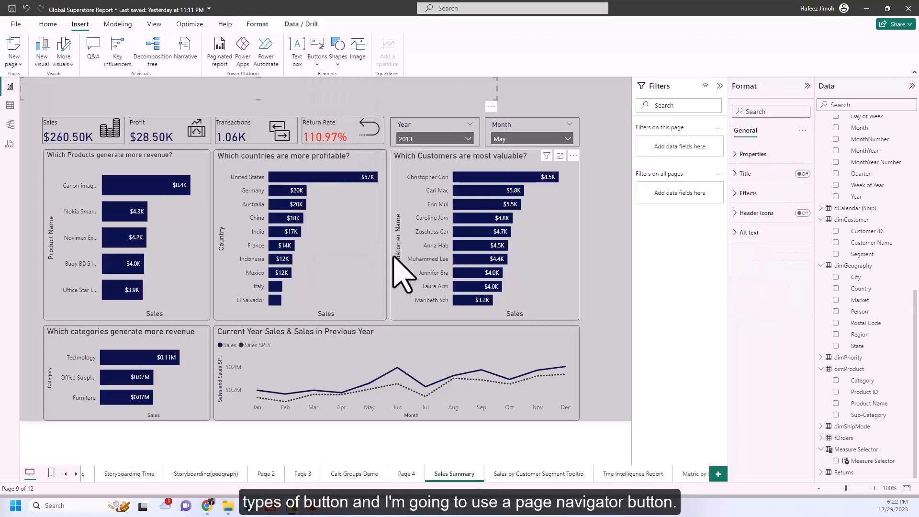
{"action": "mouse_move", "coordinate": [496, 106]}
{"action": "left_mouse_down"}
{"action": "mouse_move", "coordinate": [523, 106]}
{"action": "mouse_move", "coordinate": [511, 107]}
{"action": "left_mouse_up"}
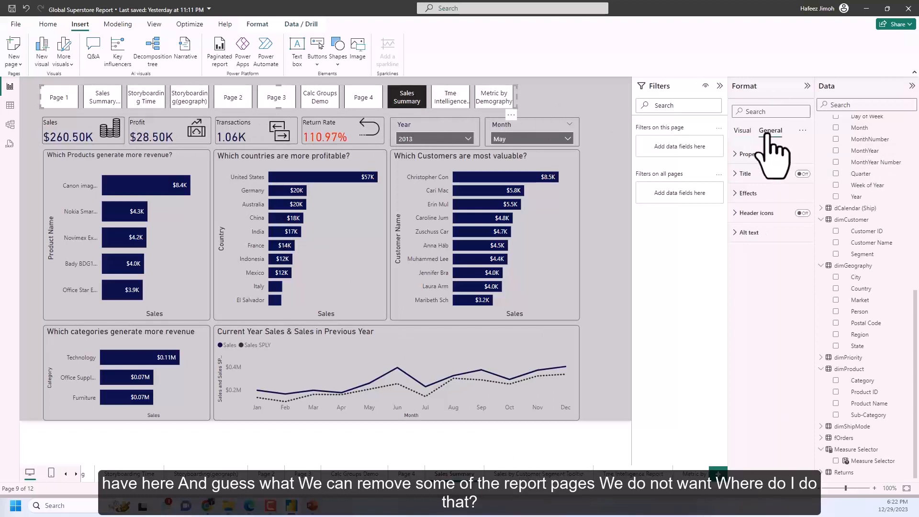
In the page navigator's page settings, exclude Page 1 from the shown pages and turn off showing hidden pages.
{"action": "left_click", "coordinate": [743, 130]}
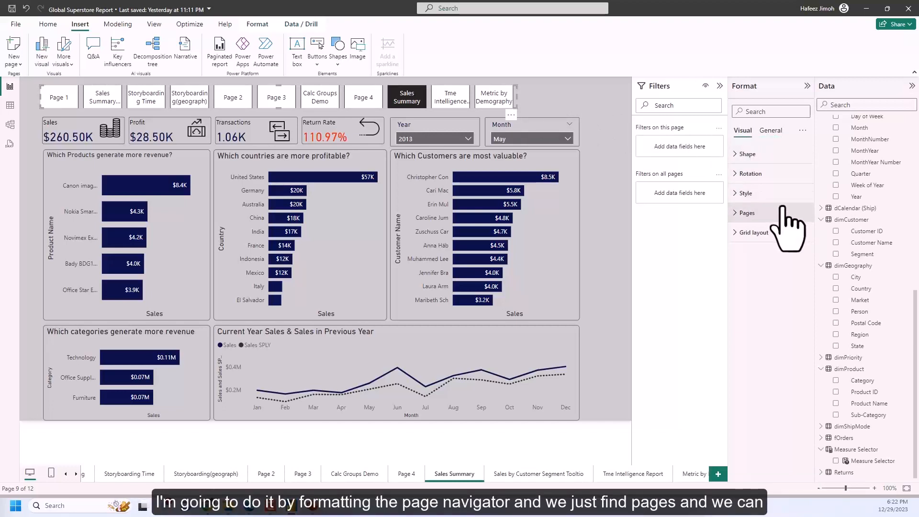
{"action": "left_click", "coordinate": [791, 215]}
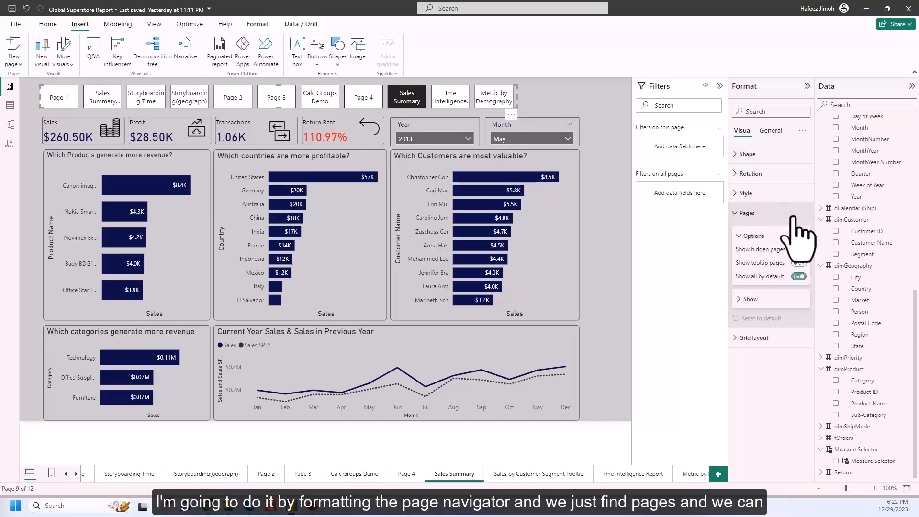
{"action": "left_click", "coordinate": [766, 298]}
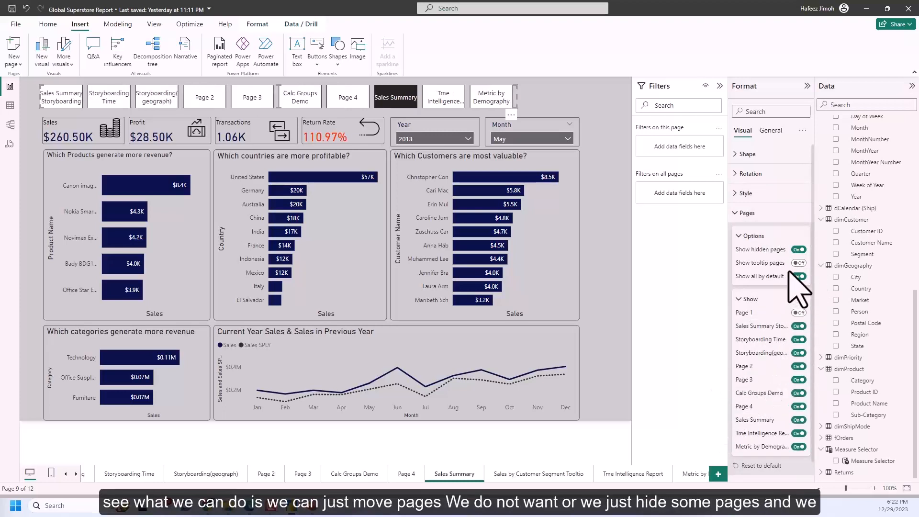
{"action": "left_click", "coordinate": [799, 249]}
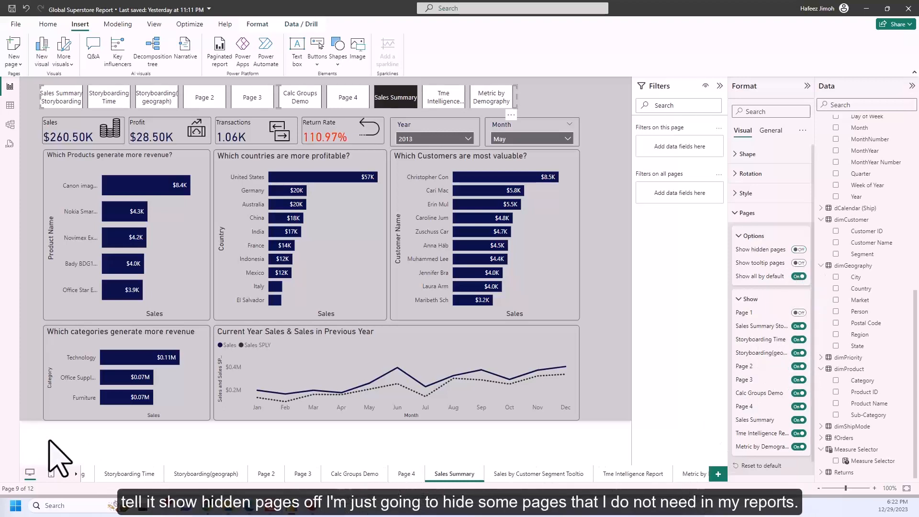
Hide the report pages Page 1, Sales Summary Storyboarding, Storyboarding Time and Storyboarding(geograph).
{"action": "left_click", "coordinate": [65, 474]}
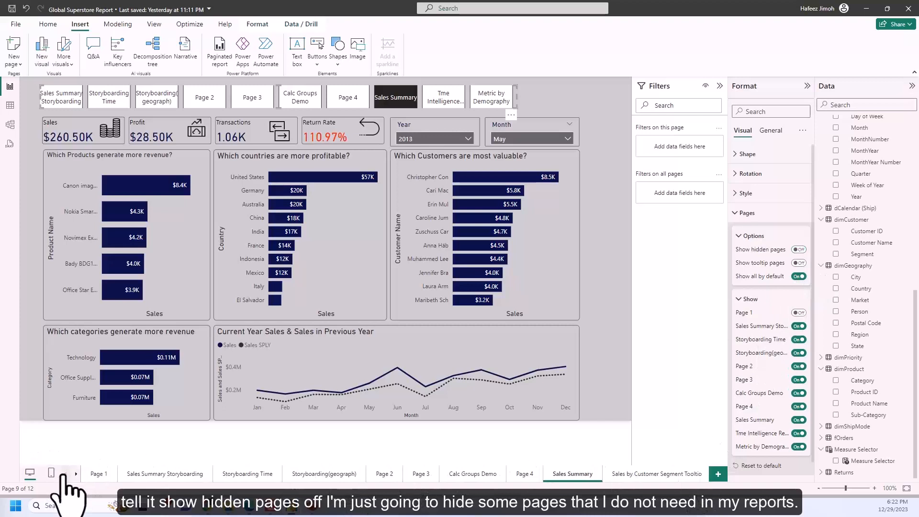
{"action": "right_click", "coordinate": [95, 474]}
{"action": "left_click", "coordinate": [113, 469]}
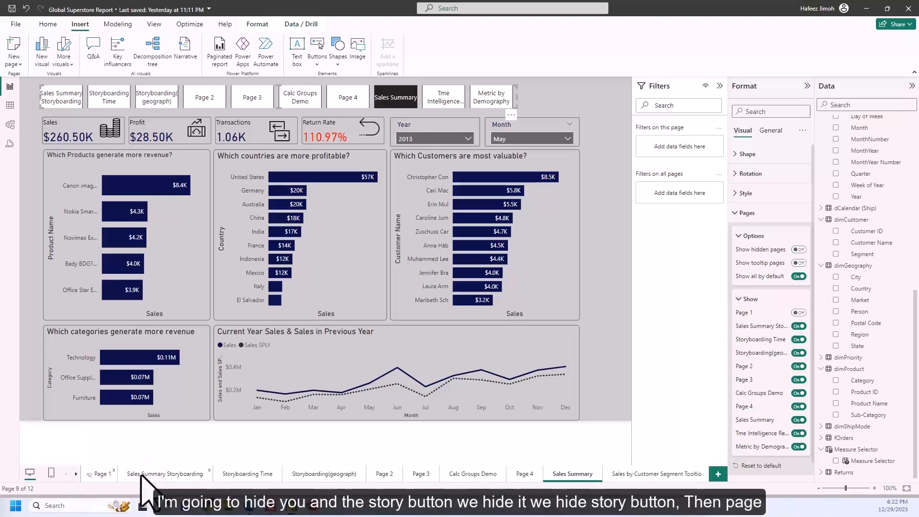
{"action": "right_click", "coordinate": [146, 475]}
{"action": "left_click", "coordinate": [185, 461]}
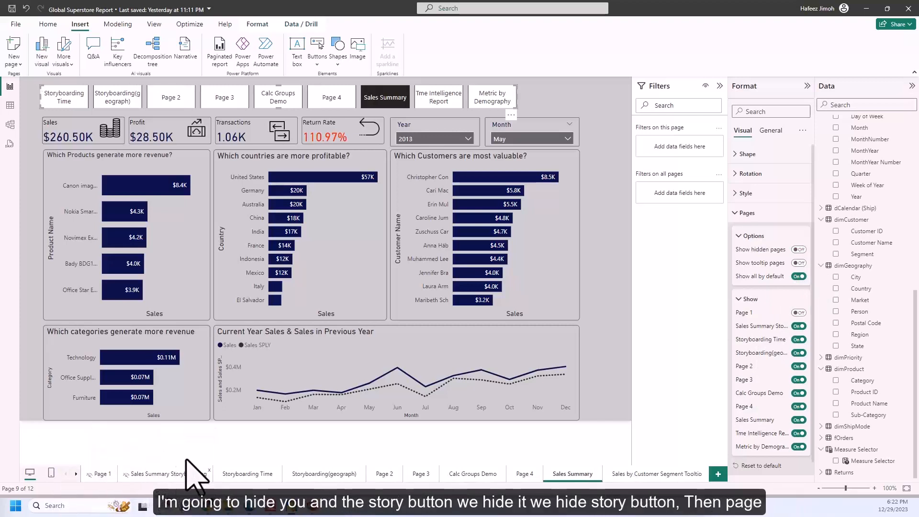
{"action": "right_click", "coordinate": [245, 475]}
{"action": "left_click", "coordinate": [264, 470]}
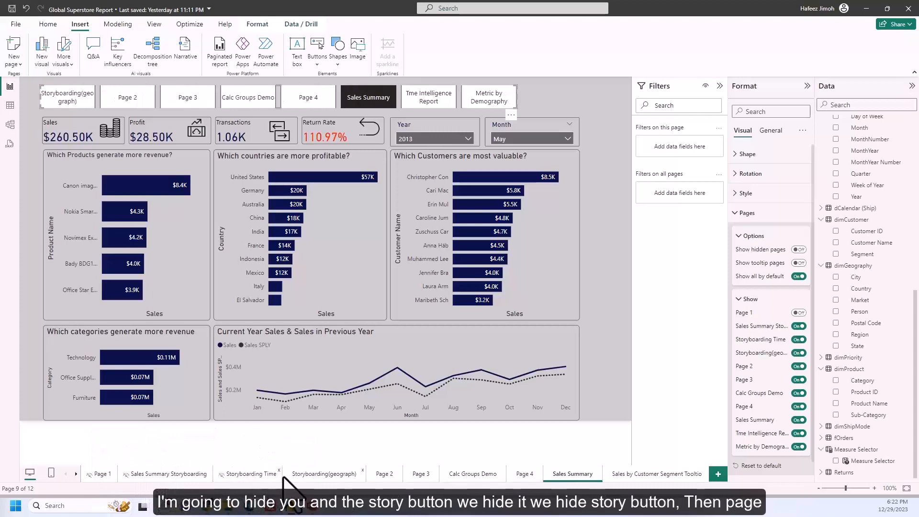
{"action": "right_click", "coordinate": [309, 476]}
{"action": "left_click", "coordinate": [320, 462]}
Hide the report pages Page 2, Page 3, Calc Groups Demo and Page 4.
{"action": "right_click", "coordinate": [386, 474]}
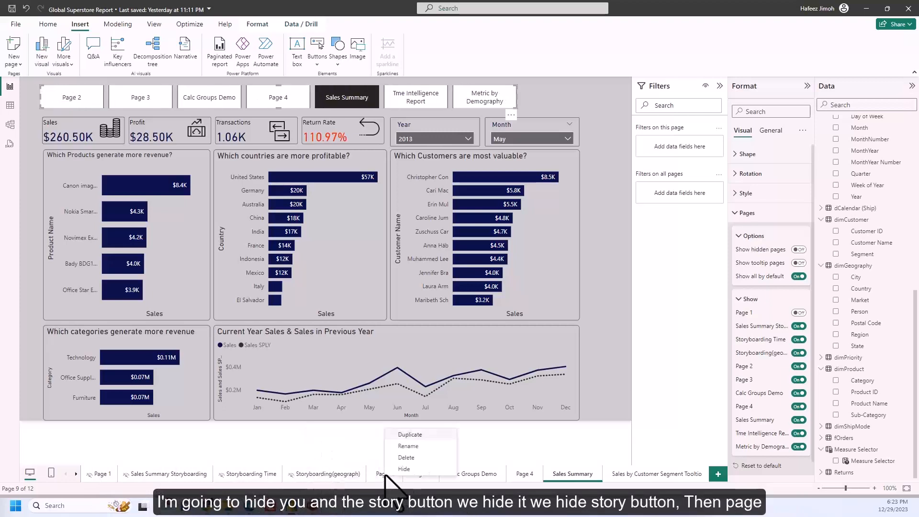
{"action": "left_click", "coordinate": [403, 471]}
{"action": "right_click", "coordinate": [420, 477]}
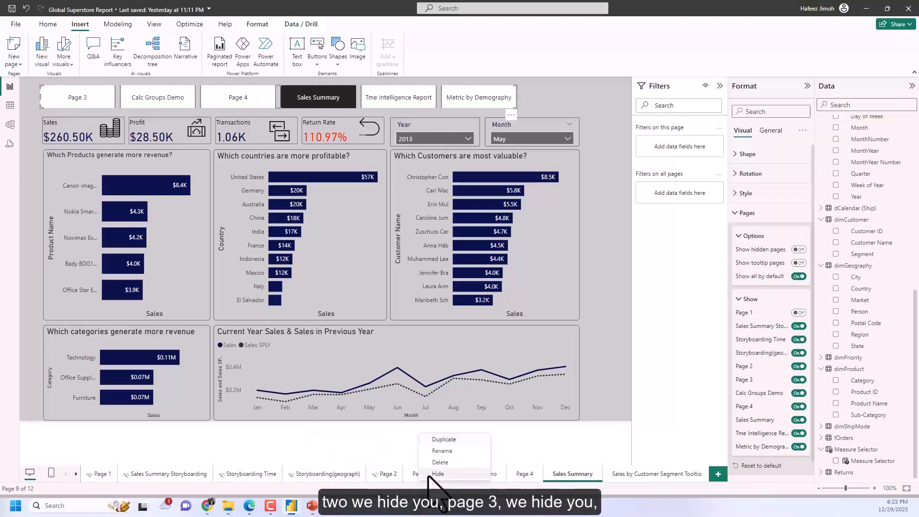
{"action": "left_click", "coordinate": [436, 474]}
{"action": "left_click", "coordinate": [476, 474]}
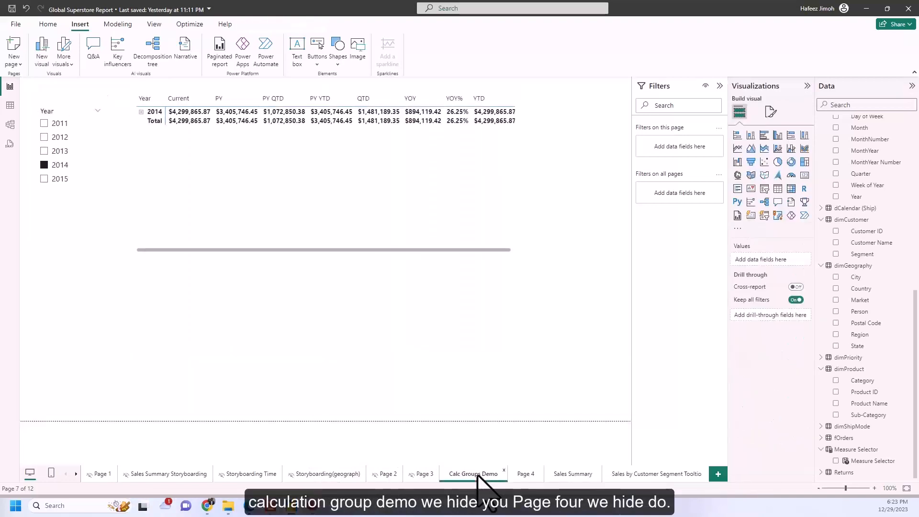
{"action": "left_click", "coordinate": [496, 469]}
{"action": "left_click", "coordinate": [526, 474]}
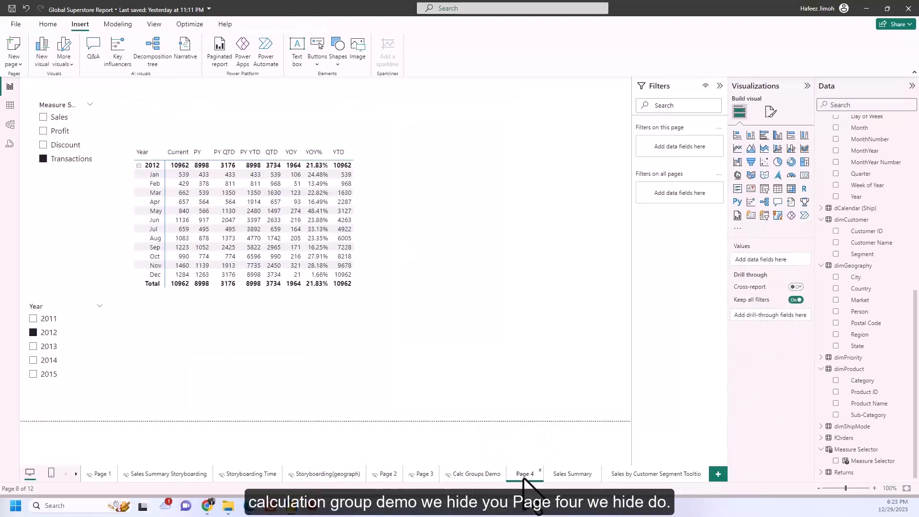
{"action": "right_click", "coordinate": [529, 475]}
{"action": "left_click", "coordinate": [532, 473]}
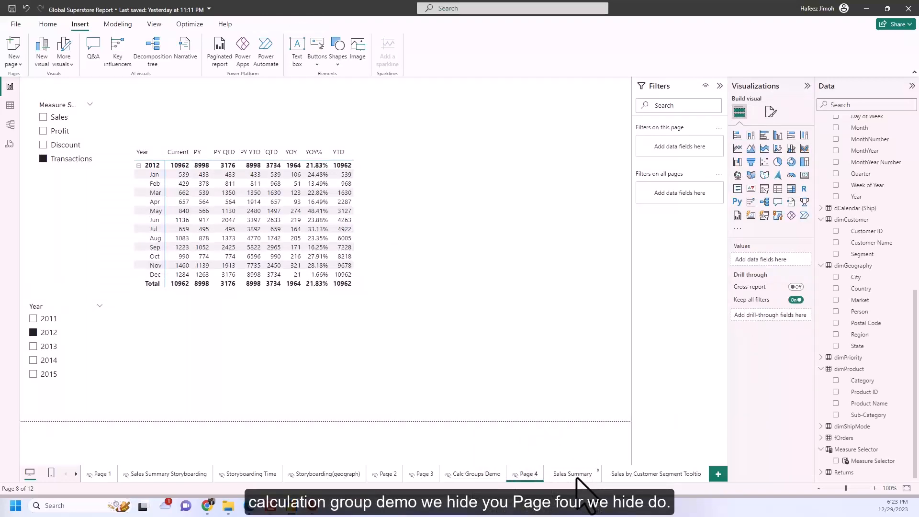
Return to the Sales Summary page and narrow the page navigator so it ends at the Year slicer's outer edge.
{"action": "left_click", "coordinate": [573, 475]}
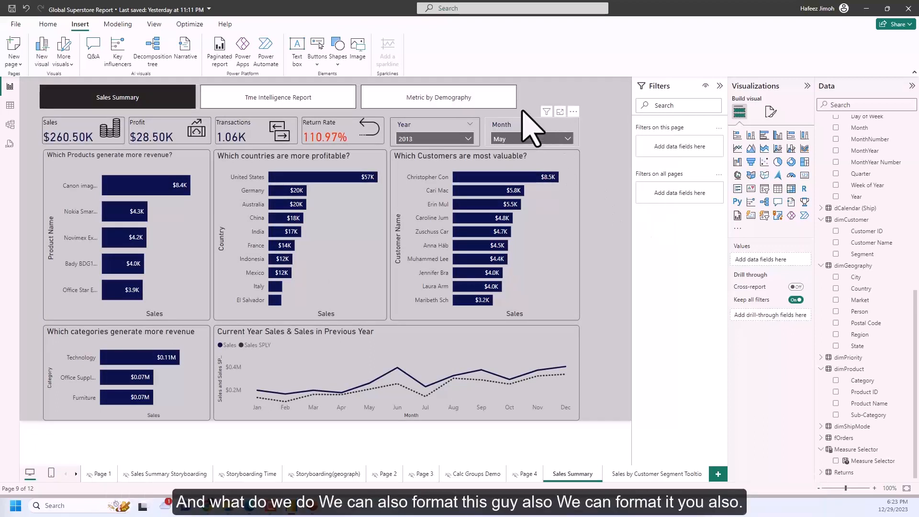
{"action": "left_click", "coordinate": [521, 109]}
{"action": "left_click_drag", "start_coordinate": [519, 108], "coordinate": [480, 106]}
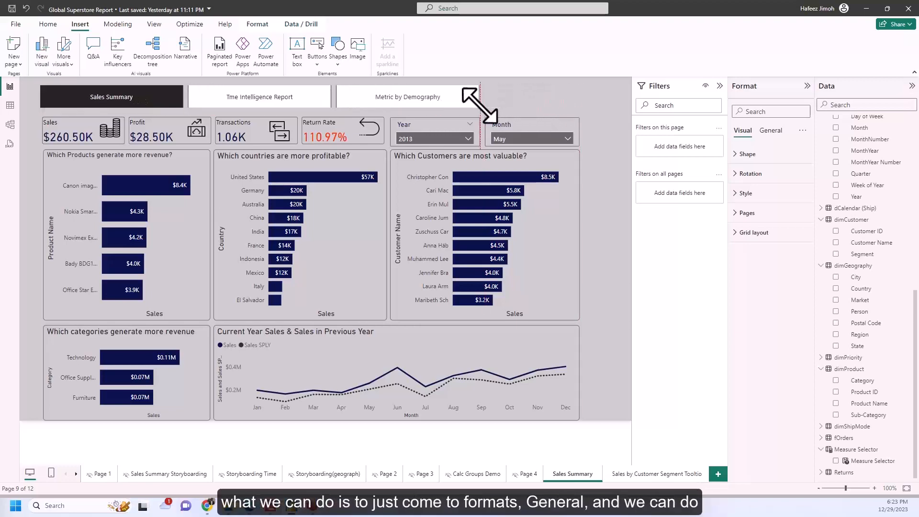
{"action": "left_click", "coordinate": [771, 131]}
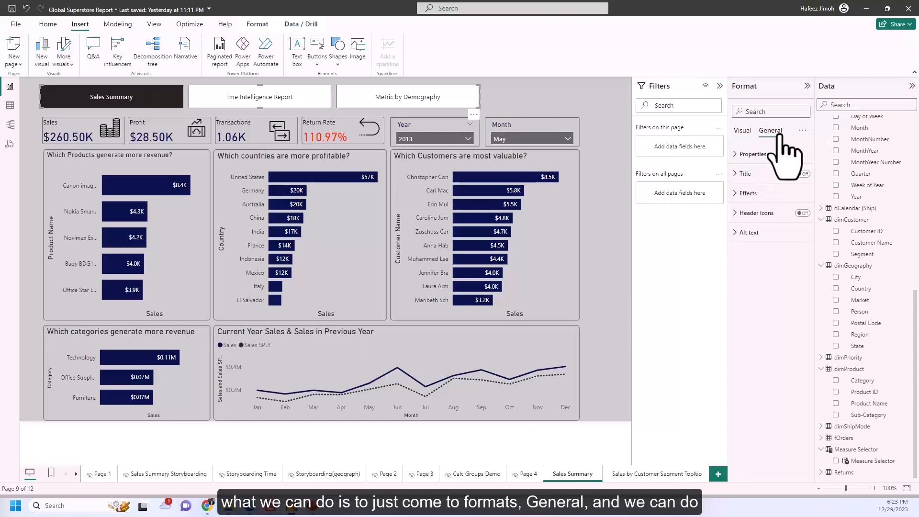
{"action": "left_click", "coordinate": [785, 196]}
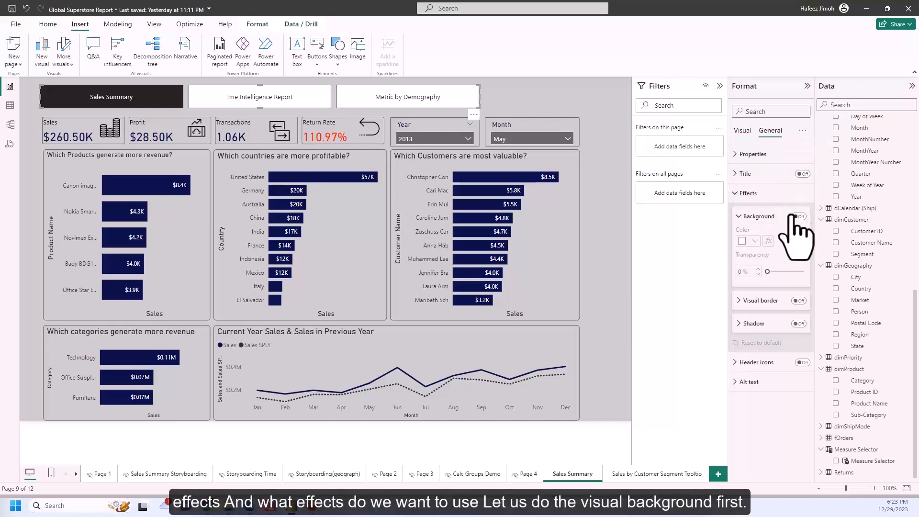
{"action": "left_click", "coordinate": [507, 107]}
Turn on the page navigator's visual border in its general effects, increase the border's rounded corners, and deselect the navigator.
{"action": "left_click", "coordinate": [476, 113]}
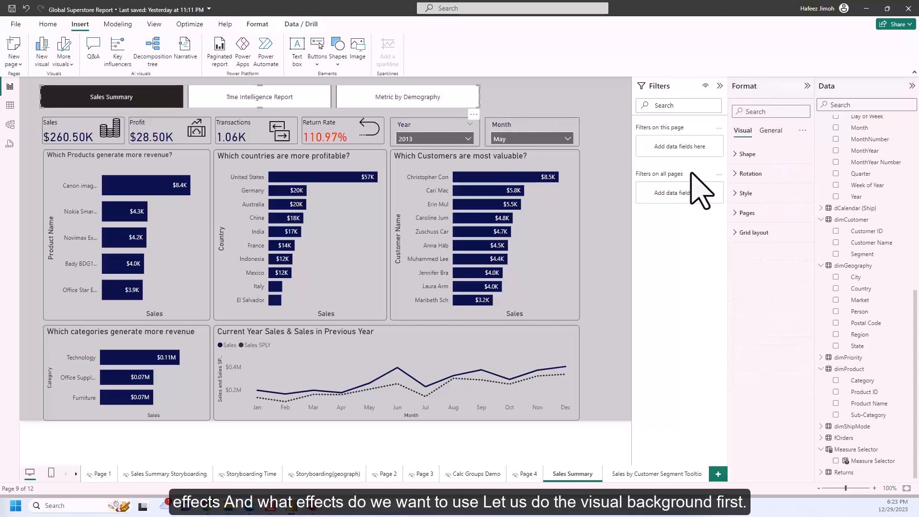
{"action": "left_click", "coordinate": [770, 131]}
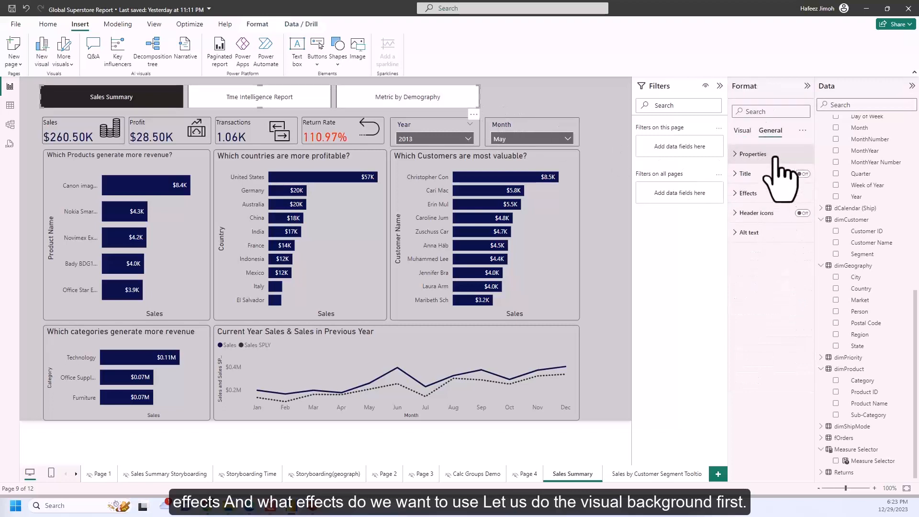
{"action": "left_click", "coordinate": [769, 197]}
{"action": "left_click", "coordinate": [747, 301]}
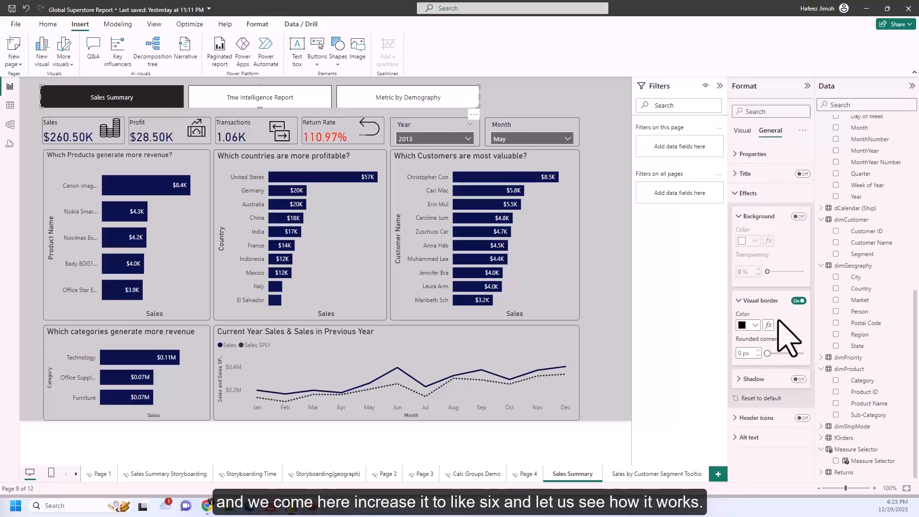
{"action": "left_click", "coordinate": [761, 350]}
{"action": "left_click", "coordinate": [760, 351]}
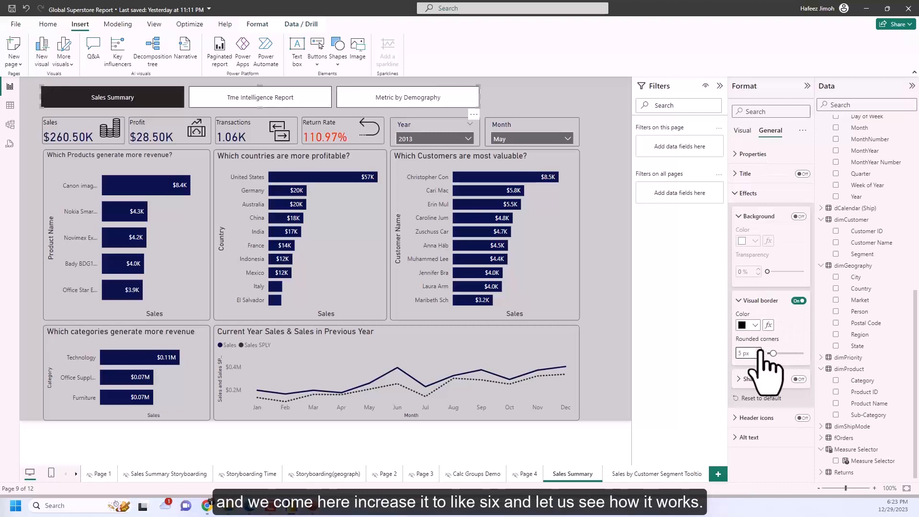
{"action": "left_click", "coordinate": [759, 350]}
{"action": "left_click", "coordinate": [627, 225]}
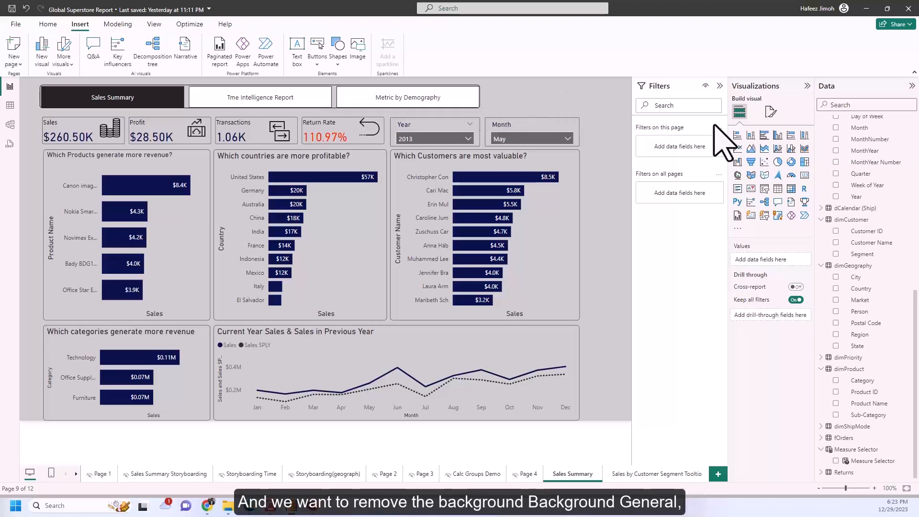
Try turning off the Fill in the page navigator's style settings and test its Tme Intelligence Report button from the Sales Summary page.
{"action": "left_click", "coordinate": [776, 114]}
{"action": "left_click", "coordinate": [473, 101]}
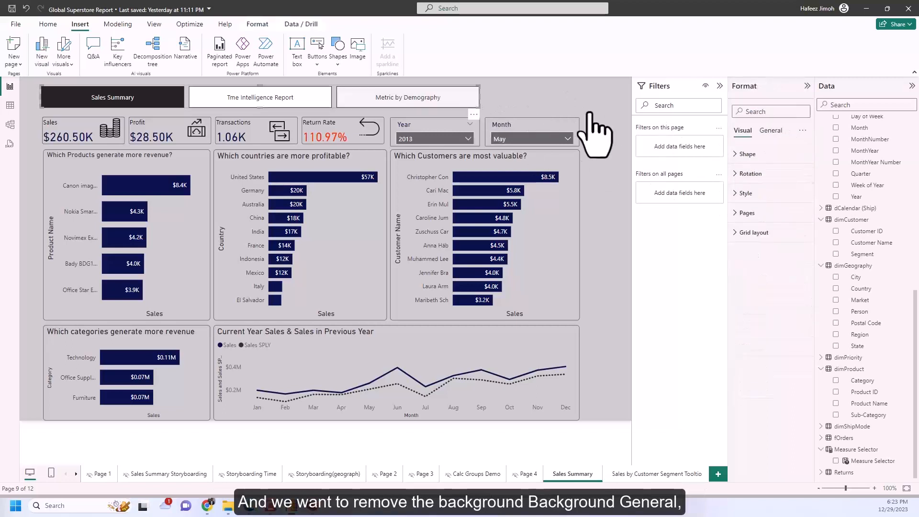
{"action": "left_click", "coordinate": [770, 131]}
{"action": "left_click", "coordinate": [782, 197]}
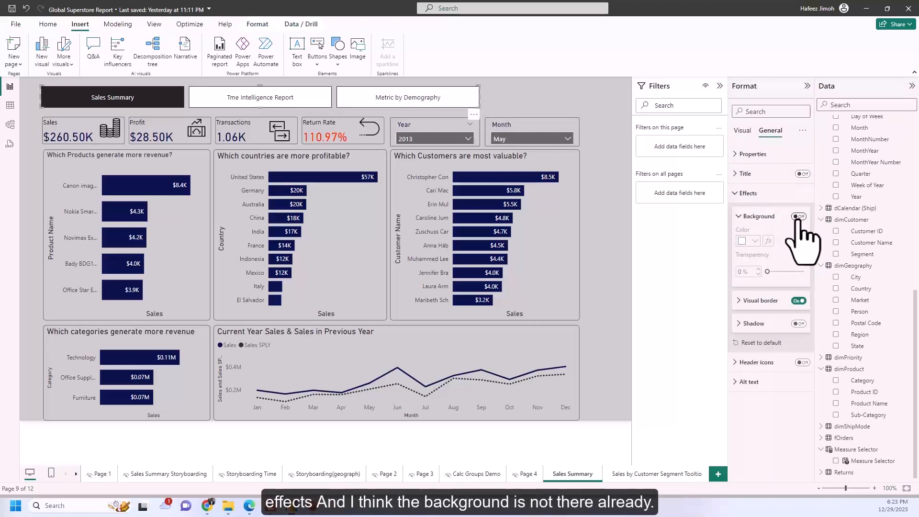
{"action": "left_click", "coordinate": [750, 133]}
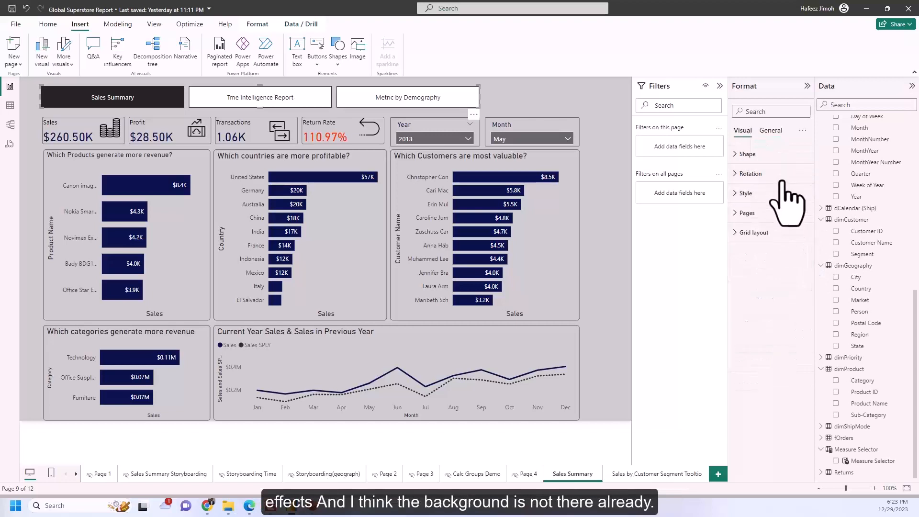
{"action": "left_click", "coordinate": [747, 193]}
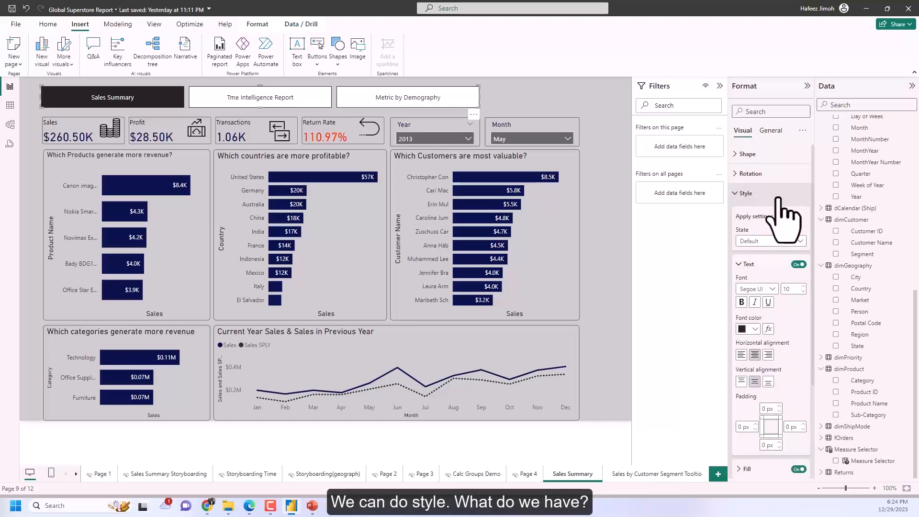
{"action": "scroll", "coordinate": [785, 215], "scroll_direction": "down", "scroll_amount": 3}
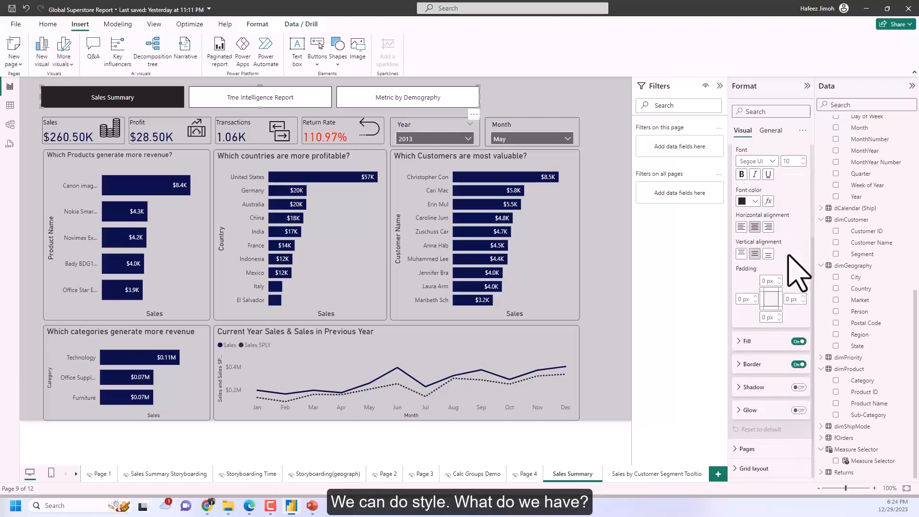
{"action": "left_click", "coordinate": [798, 341]}
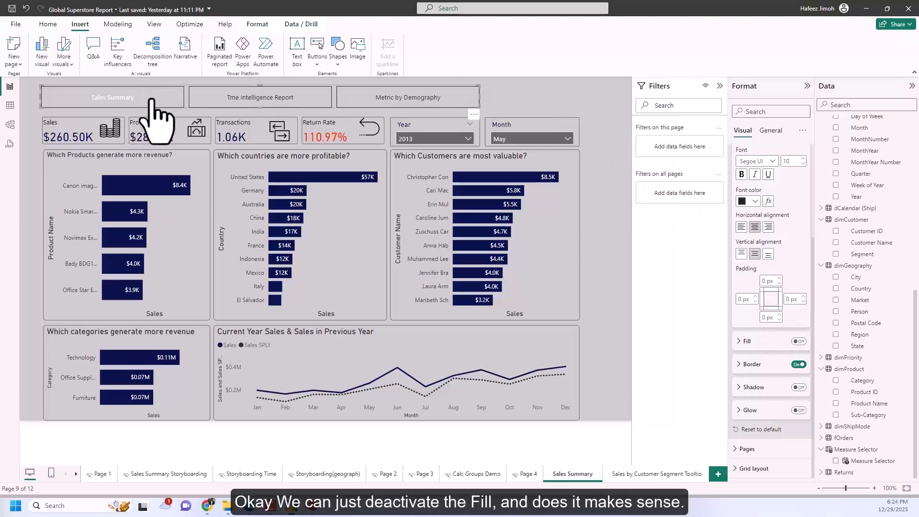
{"action": "left_click", "coordinate": [594, 126]}
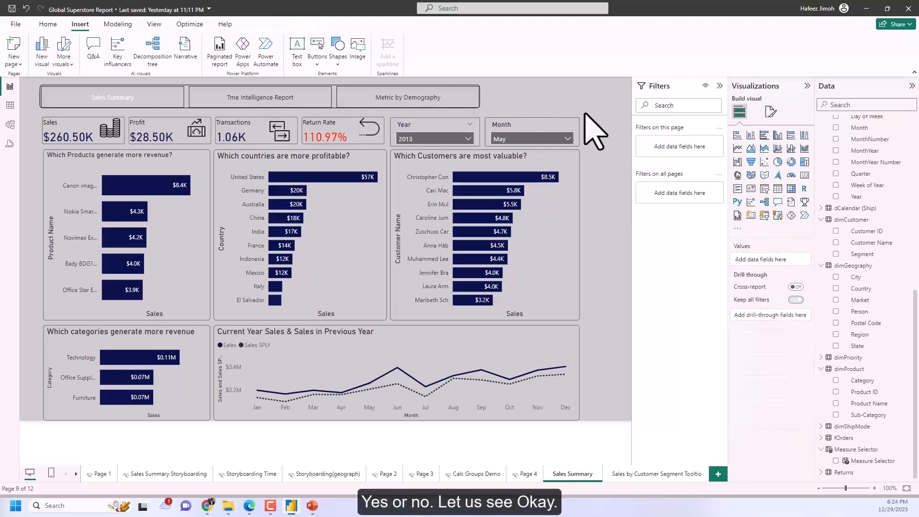
{"action": "left_click", "coordinate": [284, 99], "text": "ctrl"}
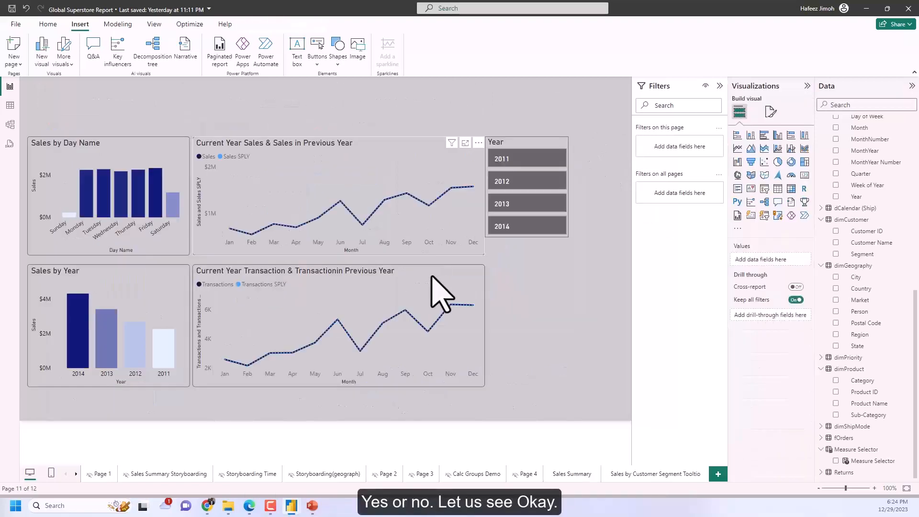
{"action": "left_click", "coordinate": [581, 474]}
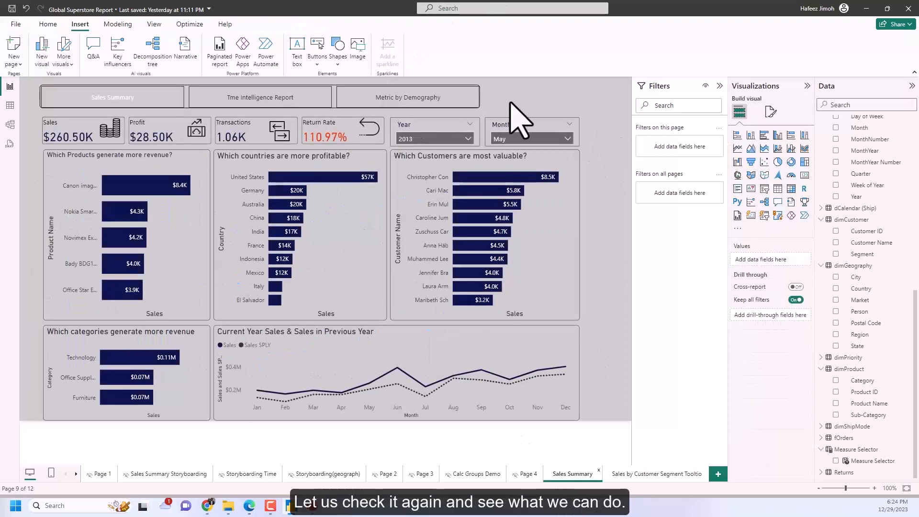
Turn the Fill back on in the page navigator's style settings.
{"action": "left_click", "coordinate": [476, 101]}
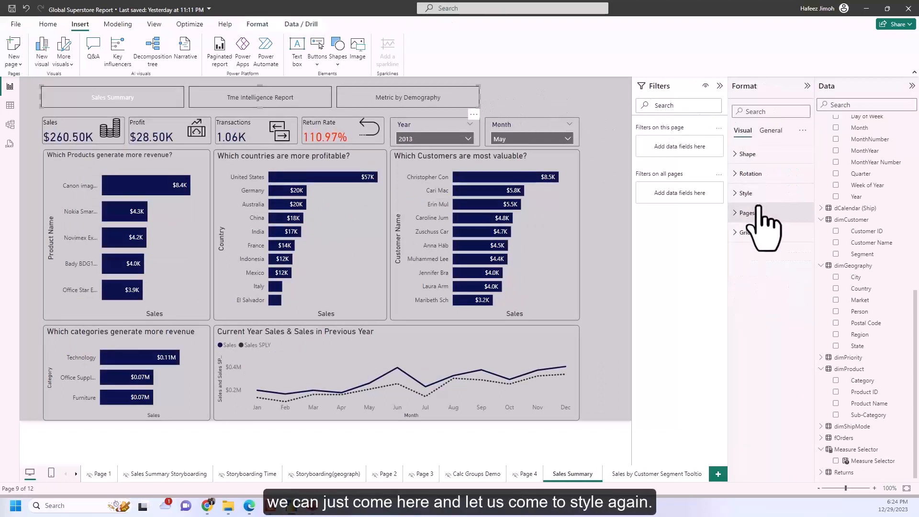
{"action": "left_click", "coordinate": [747, 194]}
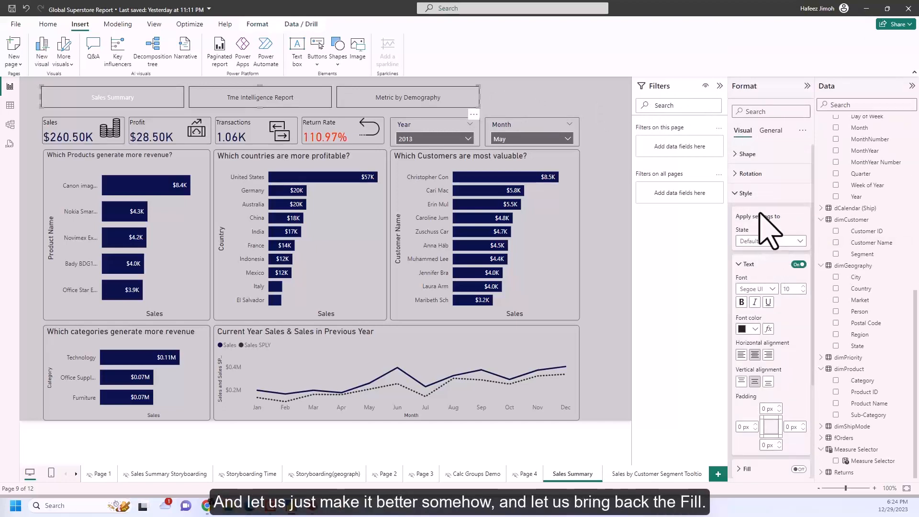
{"action": "scroll", "coordinate": [769, 216], "scroll_direction": "down", "scroll_amount": 3}
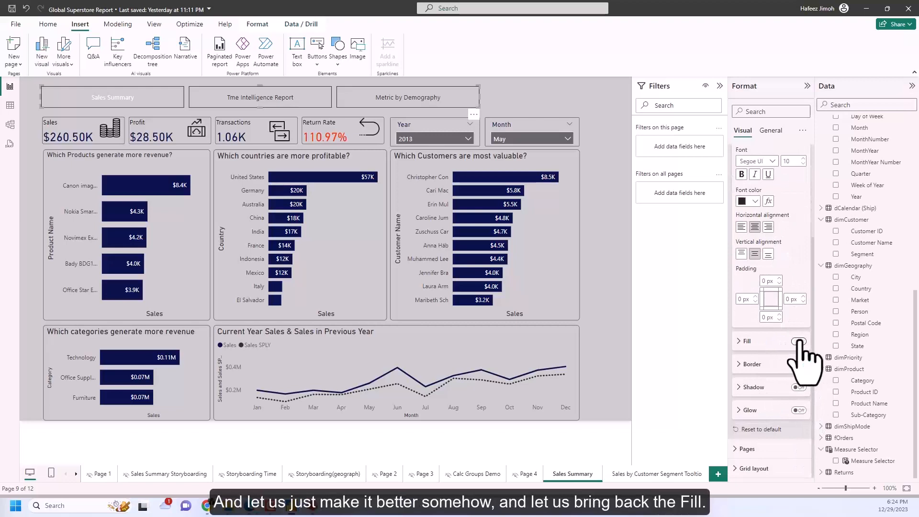
{"action": "left_click", "coordinate": [798, 341]}
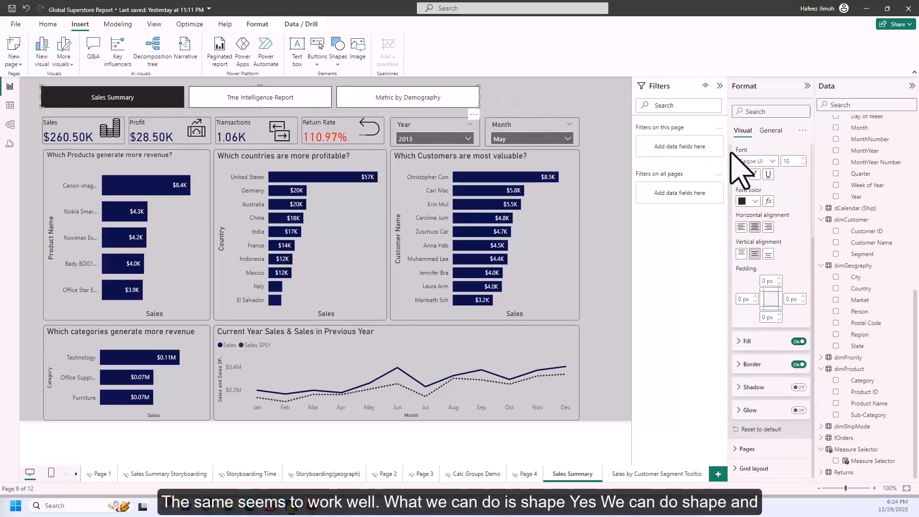
Keep the page navigator's button shape as Rectangle, set its rounded corners to 3 px, and deselect the navigator.
{"action": "scroll", "coordinate": [780, 201], "scroll_direction": "up", "scroll_amount": 3}
{"action": "left_click", "coordinate": [768, 154]}
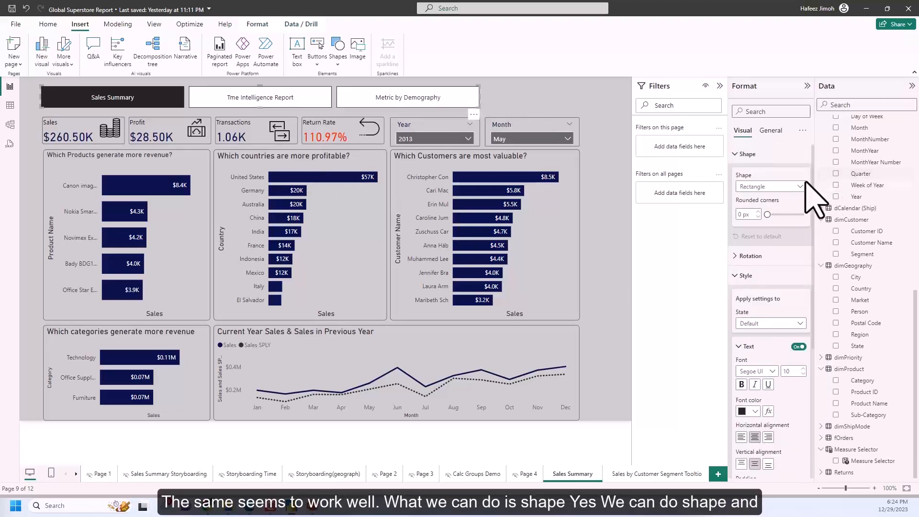
{"action": "left_click", "coordinate": [798, 186]}
{"action": "left_click", "coordinate": [798, 188]}
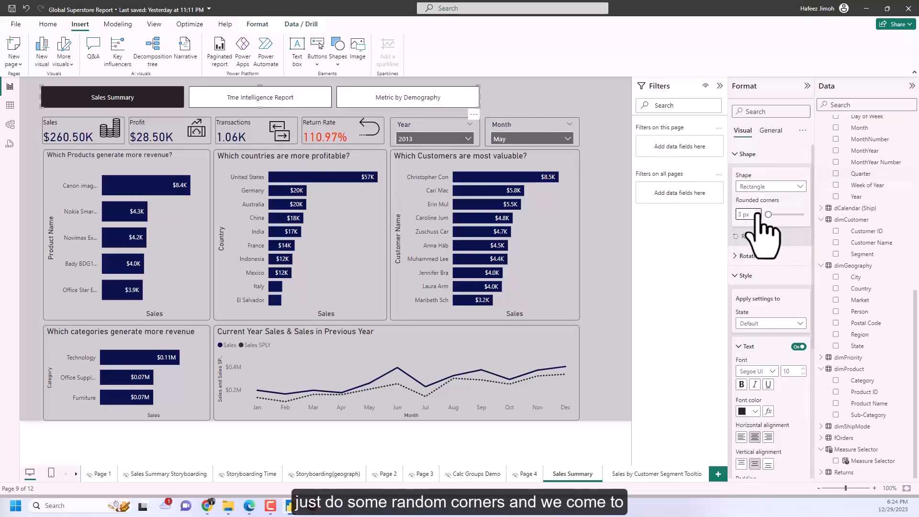
{"action": "left_click", "coordinate": [705, 182]}
Turn off the page navigator's visual border in its general effects and deselect the navigator.
{"action": "left_click", "coordinate": [774, 117]}
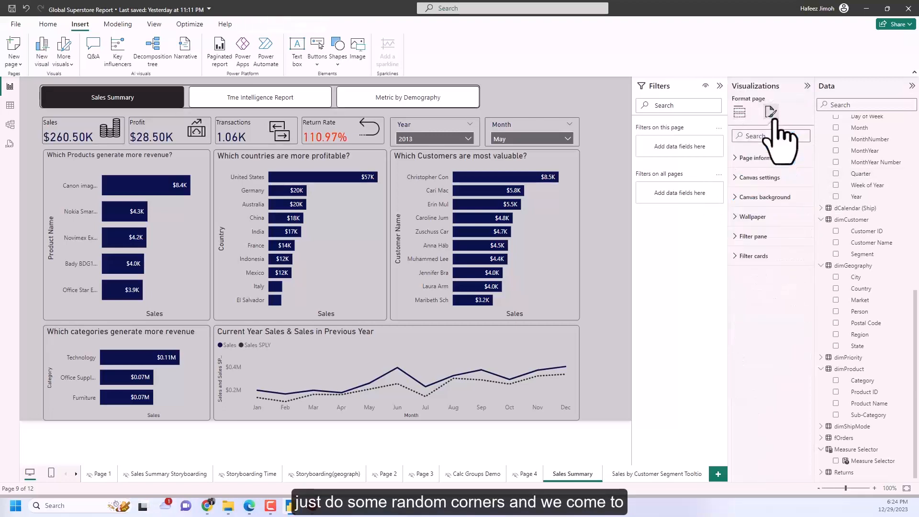
{"action": "left_click", "coordinate": [468, 102]}
{"action": "left_click", "coordinate": [778, 131]}
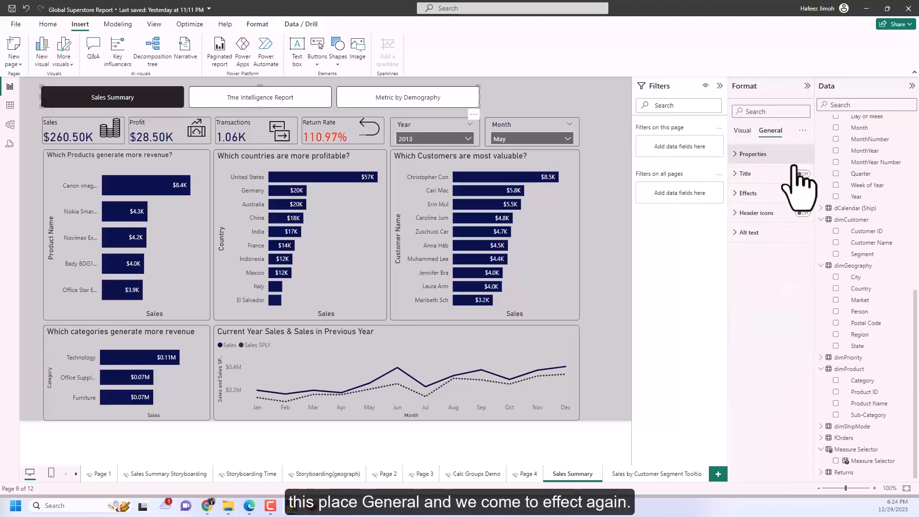
{"action": "left_click", "coordinate": [748, 193]}
{"action": "left_click", "coordinate": [798, 300]}
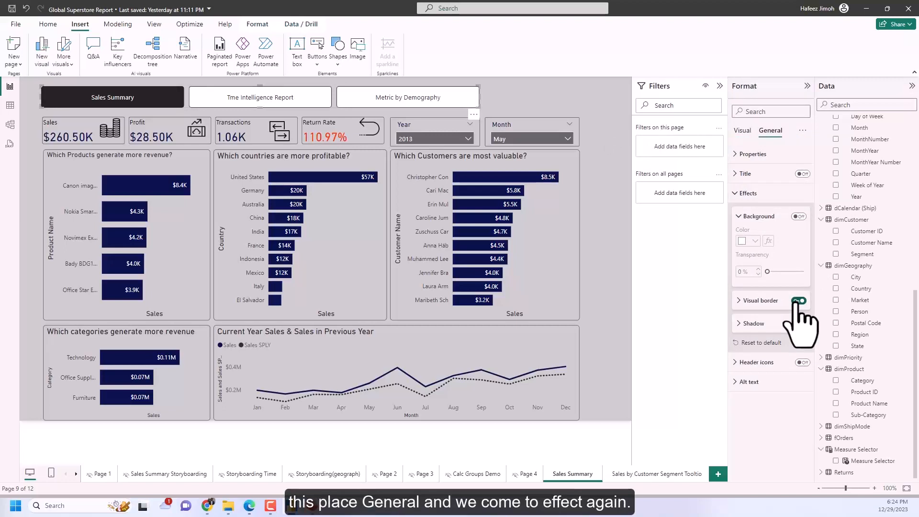
{"action": "left_click", "coordinate": [624, 219]}
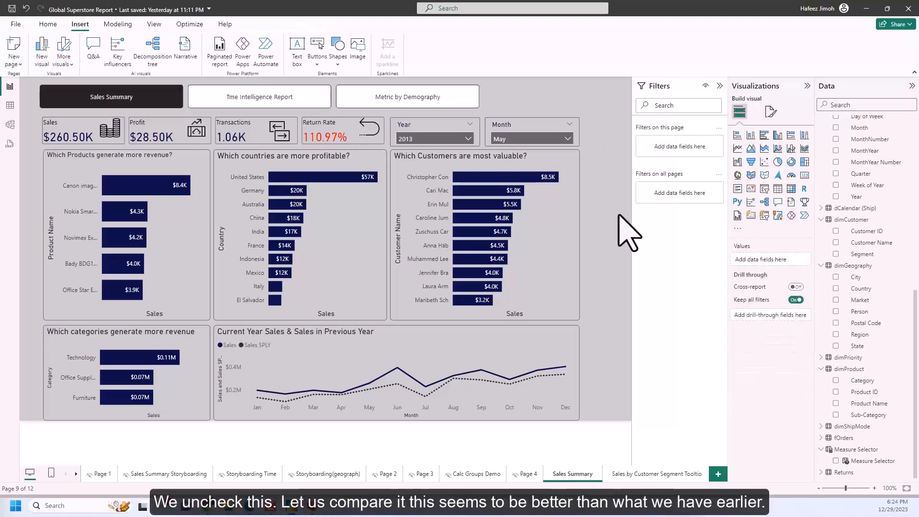
Test the navigator's link to the Tme Intelligence Report page and return to the Sales Summary page.
{"action": "left_click", "coordinate": [394, 99]}
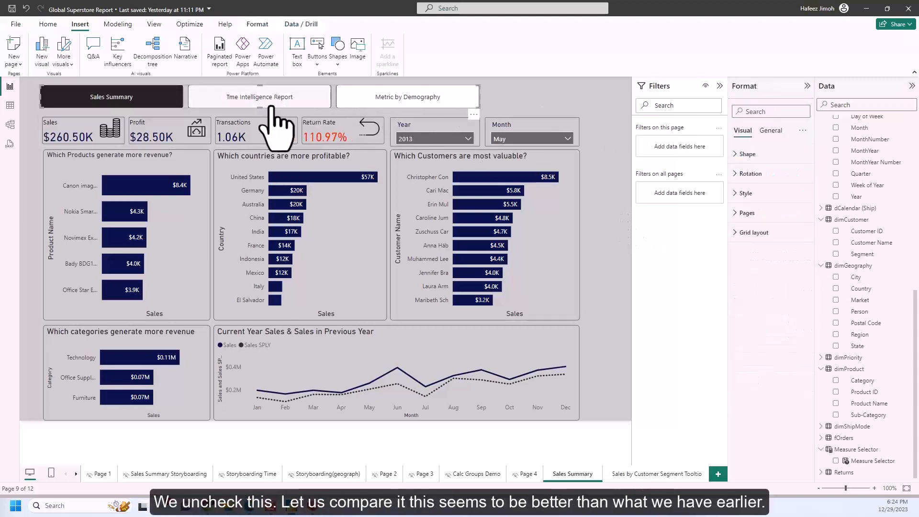
{"action": "left_click", "coordinate": [314, 102], "text": "ctrl"}
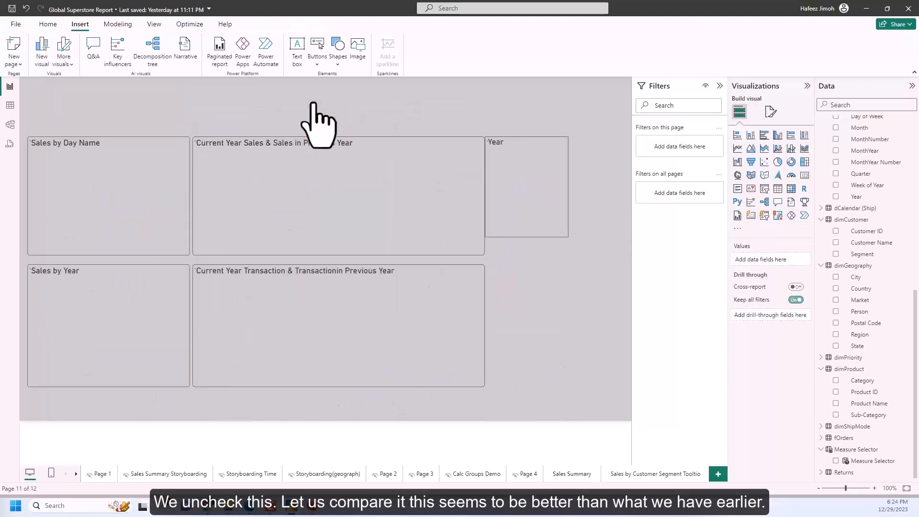
{"action": "left_click", "coordinate": [572, 473]}
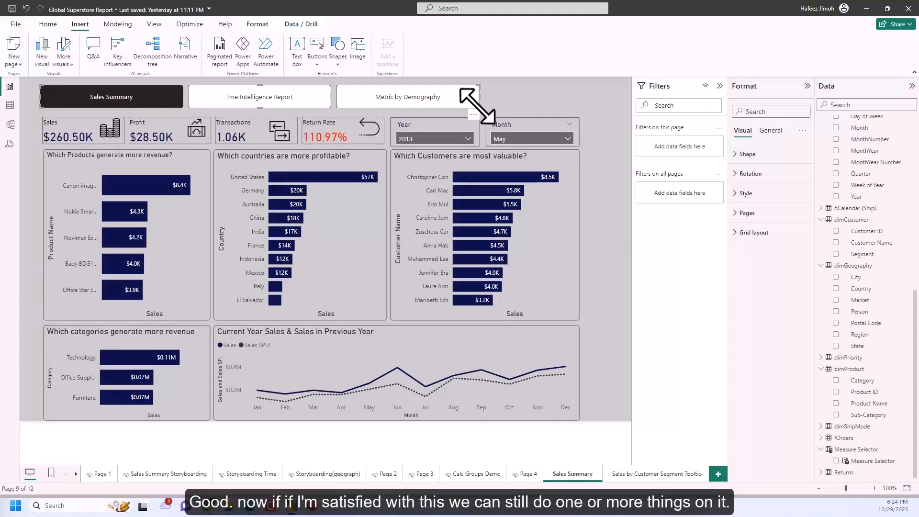
Narrow the page navigator to end near the Return Rate card's outer edge and set its button text size to 13.
{"action": "left_click_drag", "start_coordinate": [478, 106], "coordinate": [382, 109]}
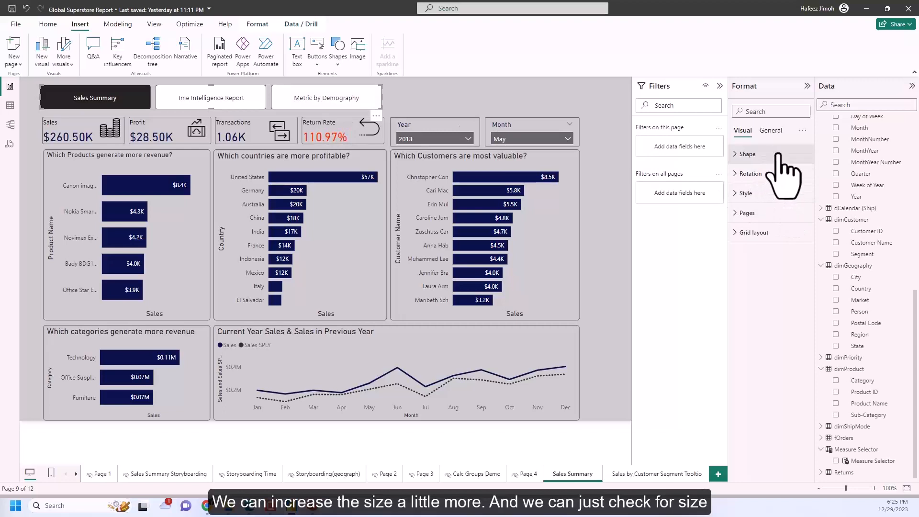
{"action": "left_click", "coordinate": [769, 112]}
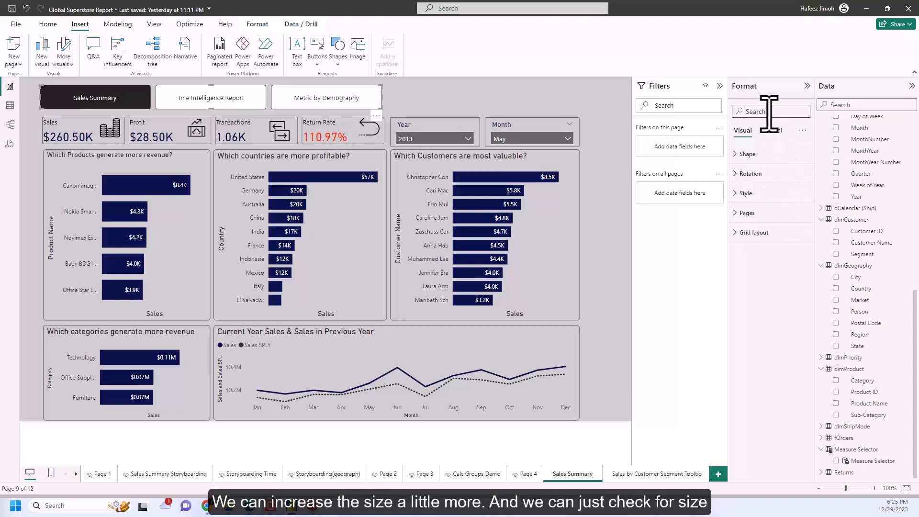
{"action": "type", "text": "size"}
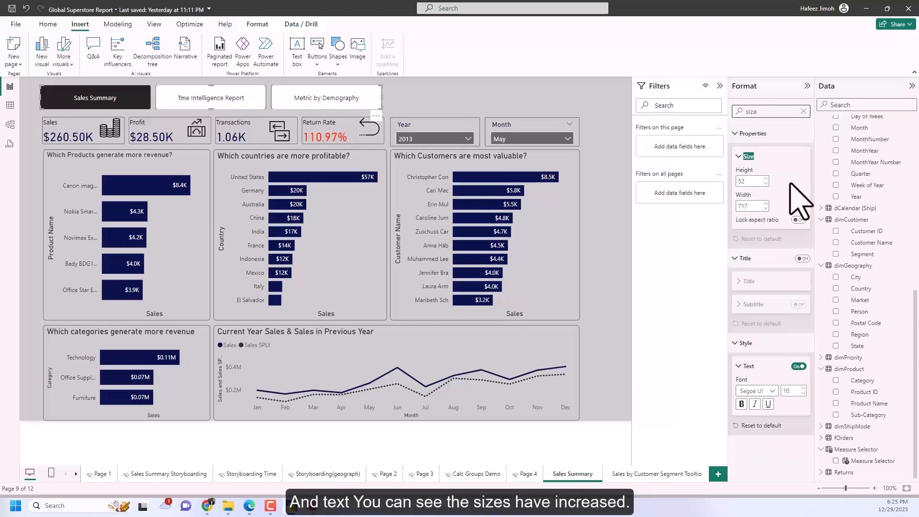
{"action": "left_click", "coordinate": [803, 388]}
{"action": "left_click", "coordinate": [802, 388]}
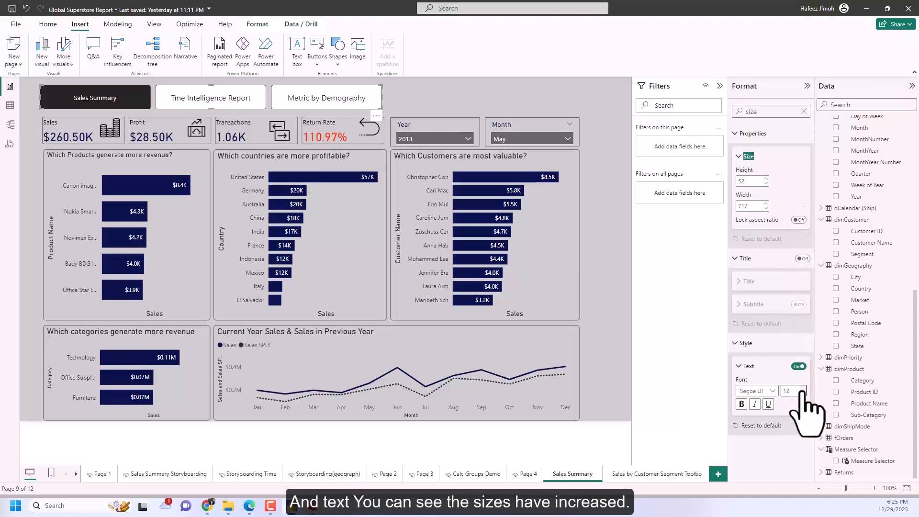
{"action": "left_click", "coordinate": [627, 373]}
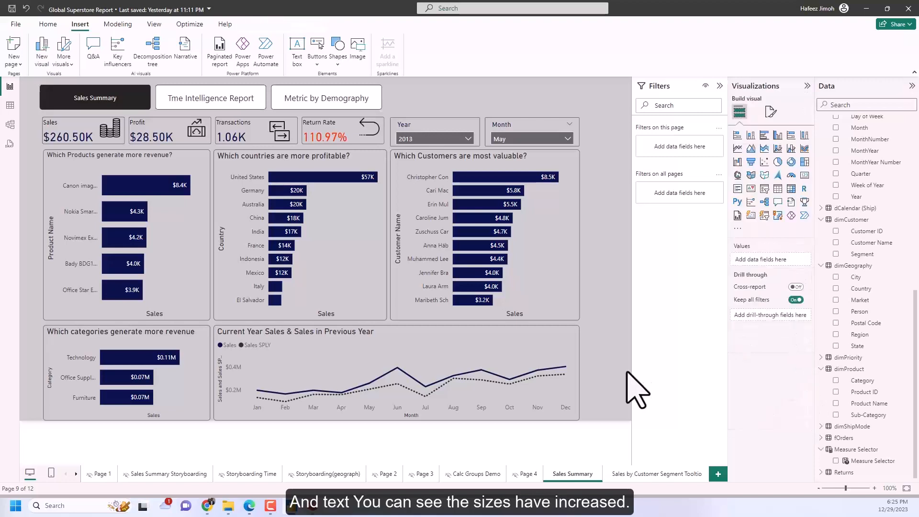
Copy the page navigator from Sales Summary and paste it onto the Tme Intelligence Report page, placing it just above the charts.
{"action": "left_click", "coordinate": [154, 104]}
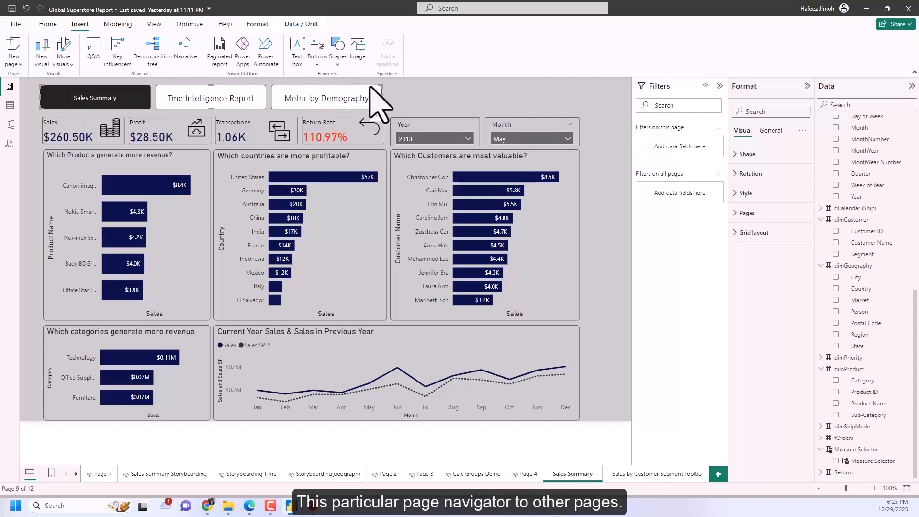
{"action": "left_click", "coordinate": [657, 473]}
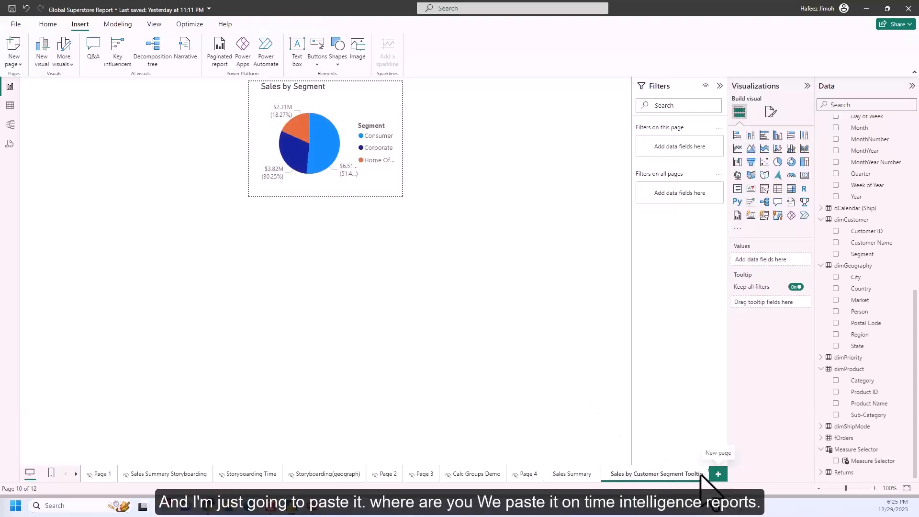
{"action": "left_click", "coordinate": [76, 473]}
{"action": "left_click", "coordinate": [579, 475]}
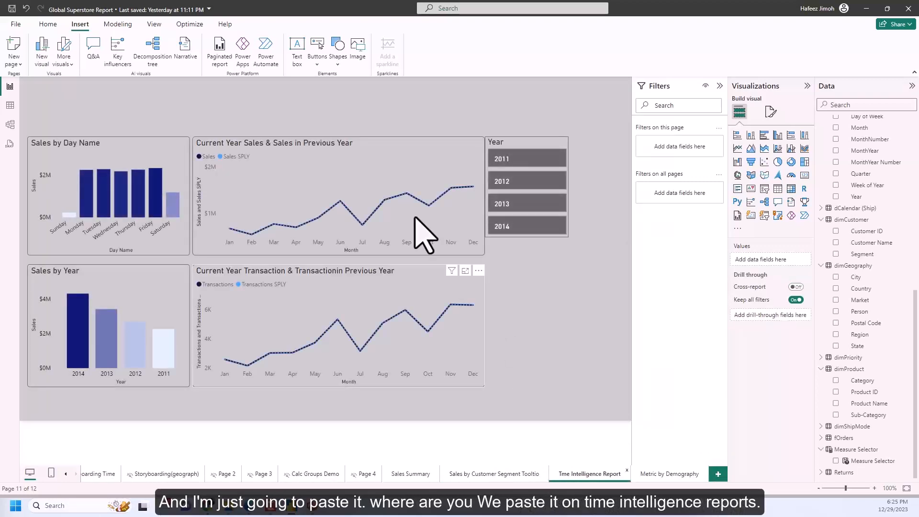
{"action": "key", "text": "ctrl+v"}
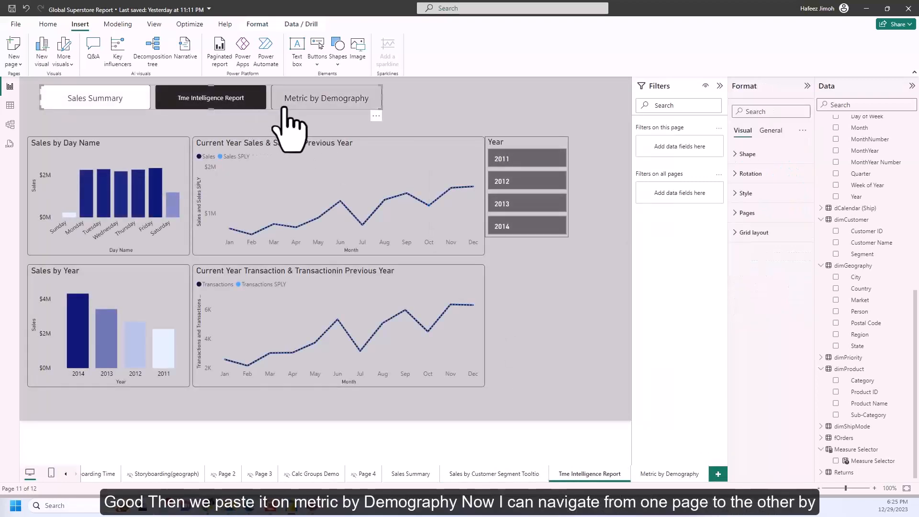
Paste the page navigator onto the Metric by Demography page and align it with the outer edge of the Transactions by Market chart.
{"action": "left_click", "coordinate": [680, 475]}
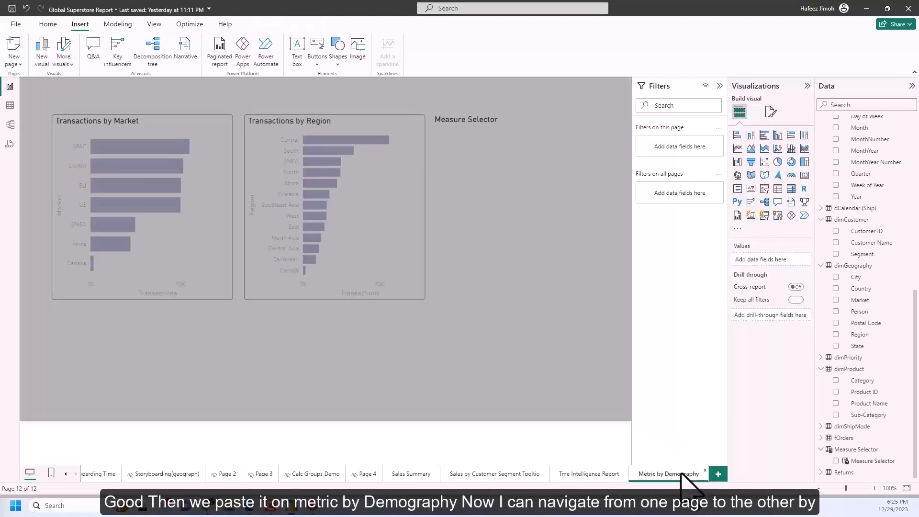
{"action": "key", "text": "ctrl+v"}
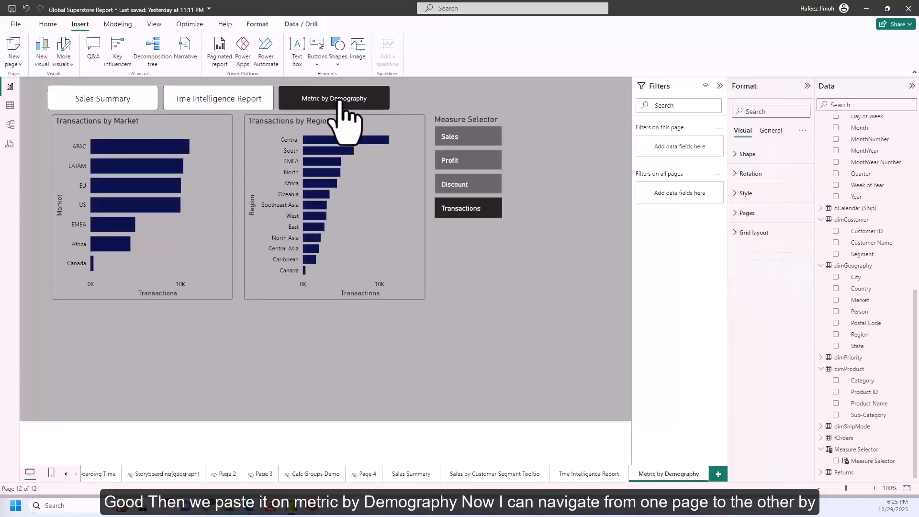
{"action": "left_click", "coordinate": [483, 320]}
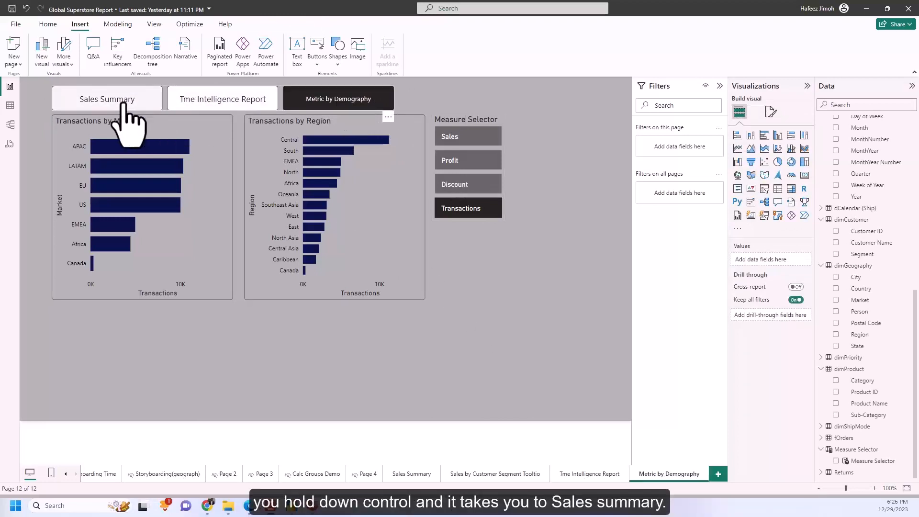
Test the navigator by moving through Sales Summary, Tme Intelligence Report and Metric by Demography with its buttons.
{"action": "left_click", "coordinate": [127, 122], "text": "ctrl"}
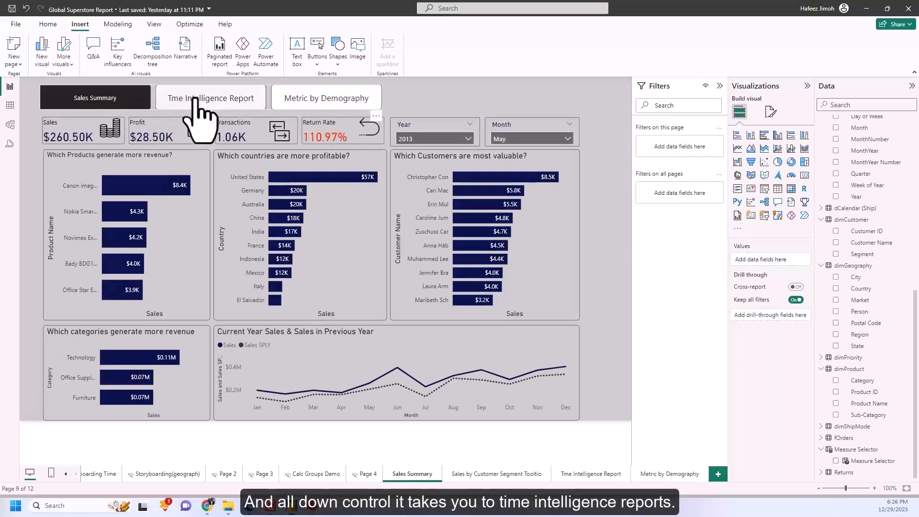
{"action": "left_click", "coordinate": [198, 98], "text": "ctrl"}
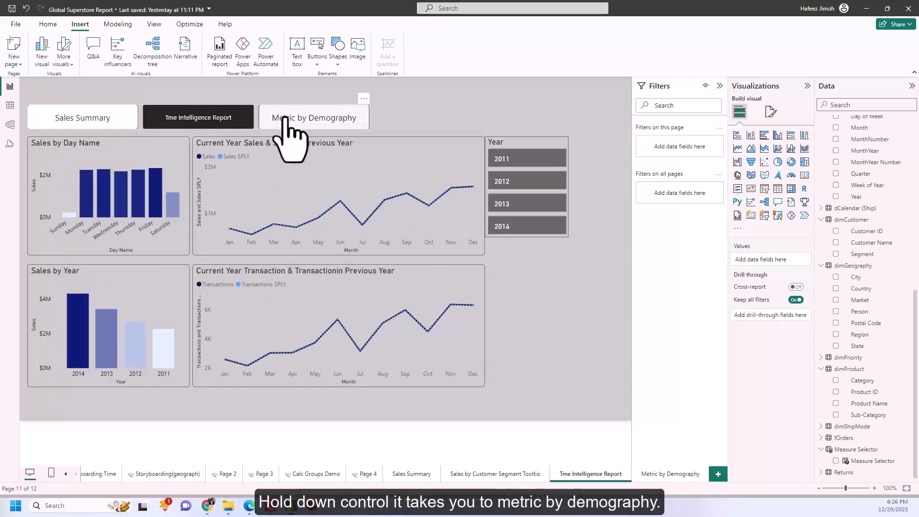
{"action": "left_click", "coordinate": [289, 125], "text": "ctrl"}
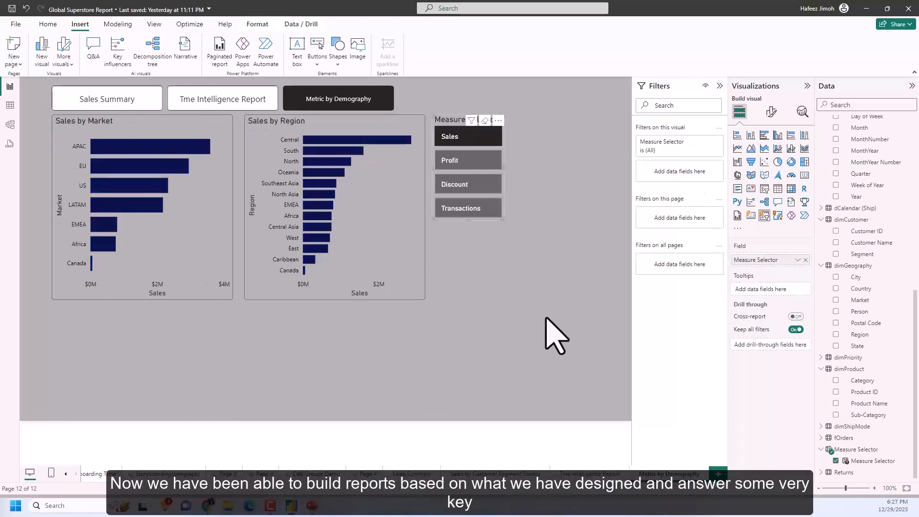
{"action": "left_click", "coordinate": [546, 321]}
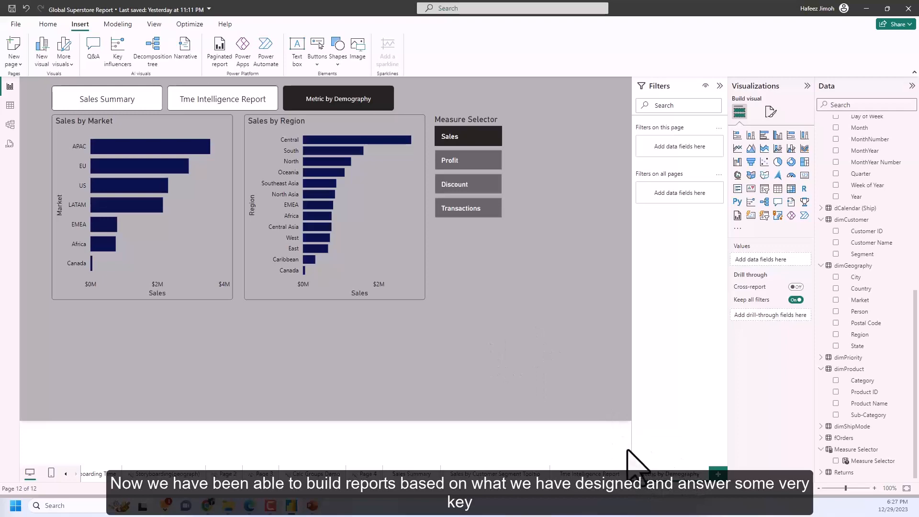
View the Sales by Customer Segment tooltip page and return to the Sales Summary page.
{"action": "left_click", "coordinate": [528, 477]}
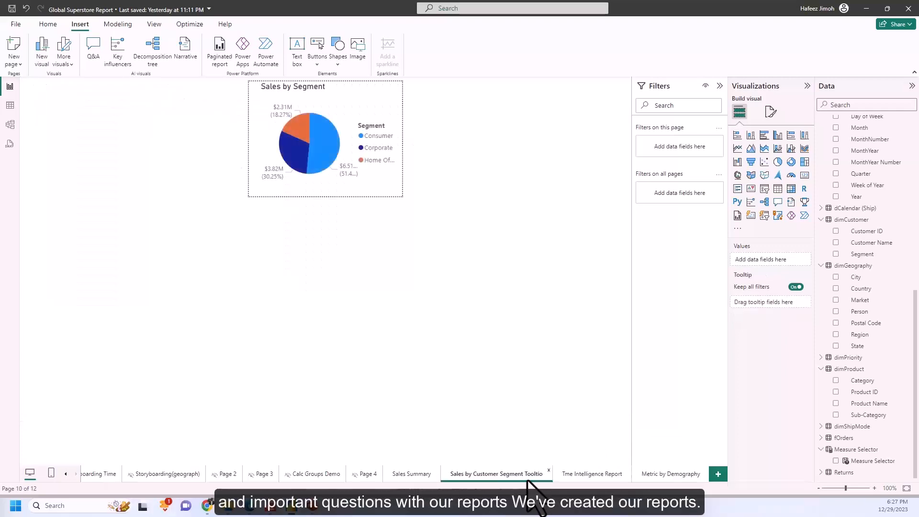
{"action": "left_click", "coordinate": [420, 475]}
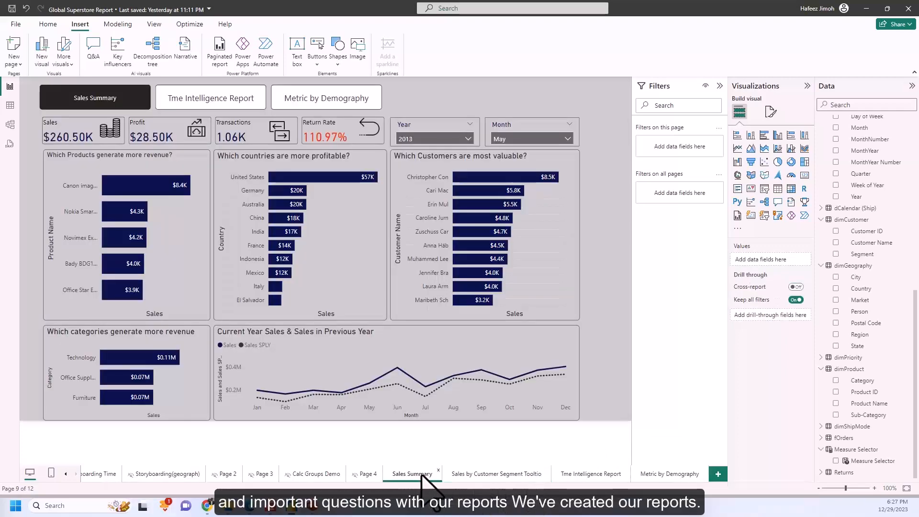